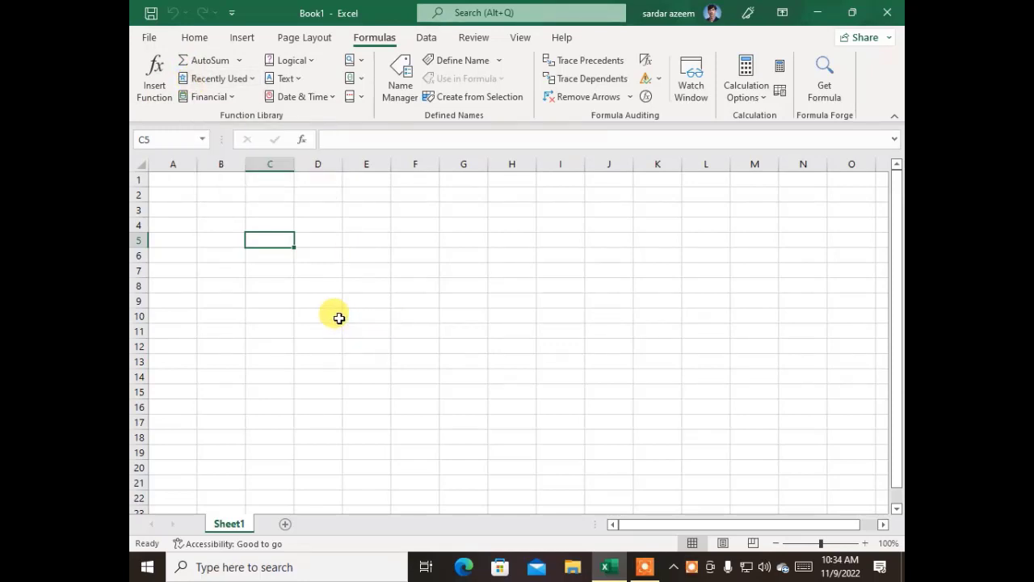
- Review the list of Financial functions in the function library from ACCRINT through the YIELD functions
{"action": "left_click", "coordinate": [202, 98]}
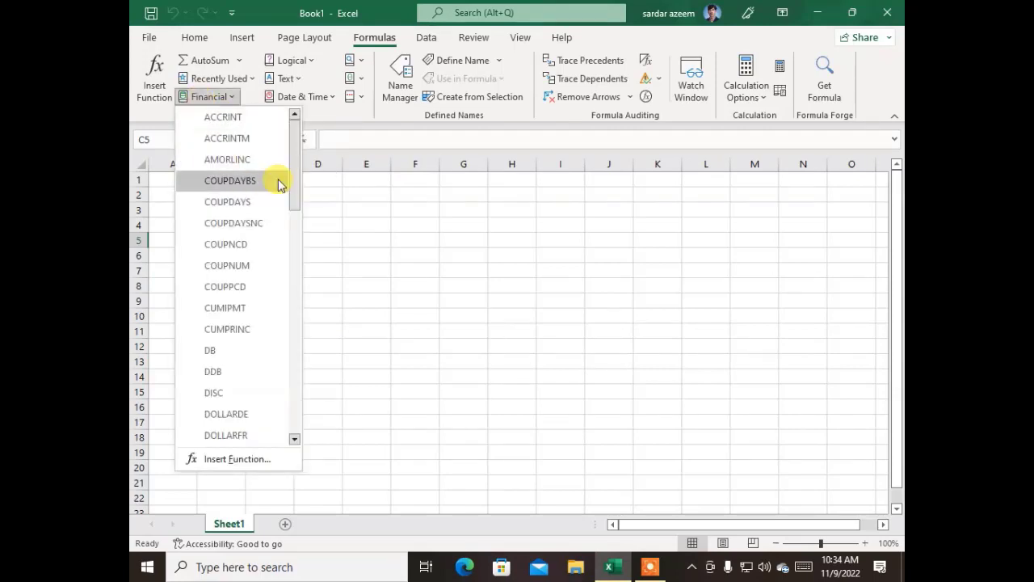
{"action": "mouse_move", "coordinate": [294, 173]}
{"action": "left_mouse_down"}
{"action": "mouse_move", "coordinate": [270, 346]}
{"action": "mouse_move", "coordinate": [273, 457]}
{"action": "mouse_move", "coordinate": [298, 162]}
{"action": "left_mouse_up"}
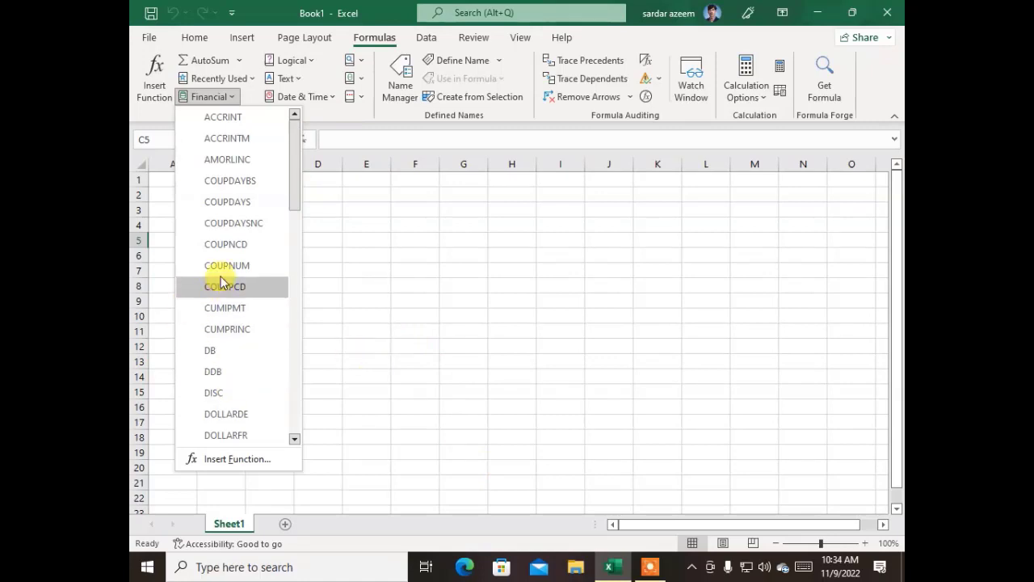
{"action": "scroll", "coordinate": [220, 283], "scroll_direction": "down", "scroll_amount": 10}
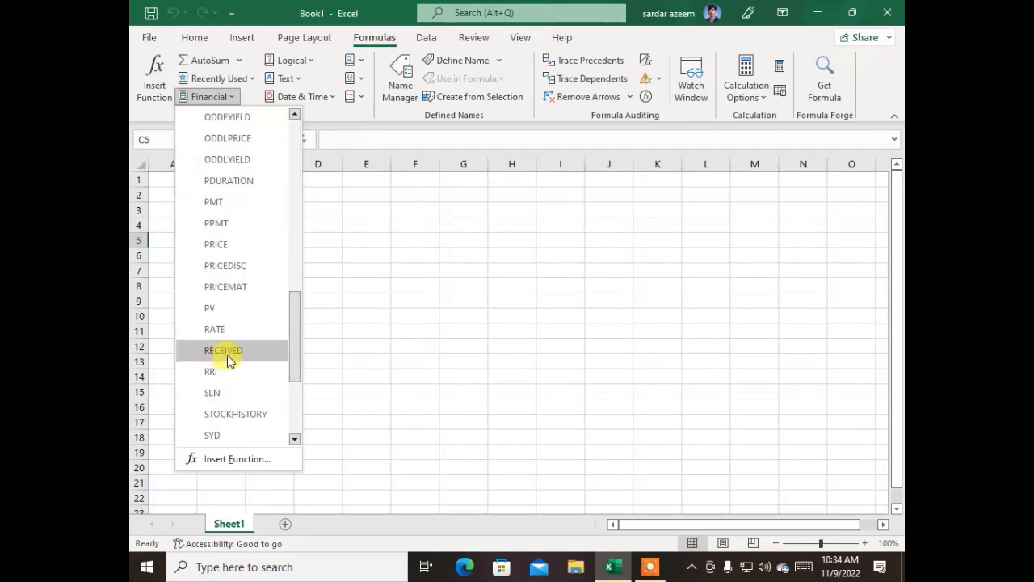
{"action": "scroll", "coordinate": [227, 355], "scroll_direction": "down", "scroll_amount": 3}
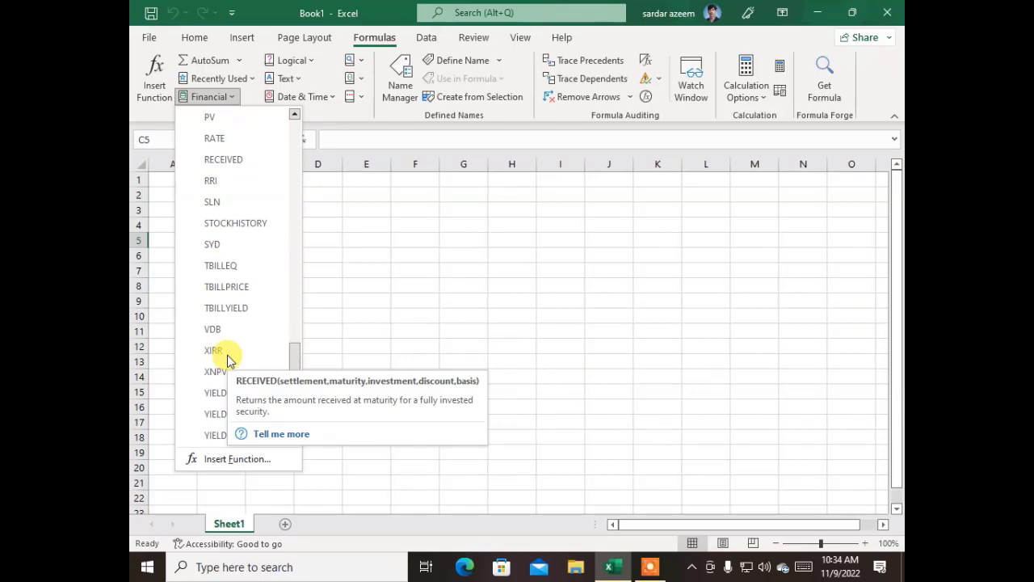
{"action": "scroll", "coordinate": [227, 355], "scroll_direction": "up", "scroll_amount": 6}
{"action": "left_click", "coordinate": [374, 195]}
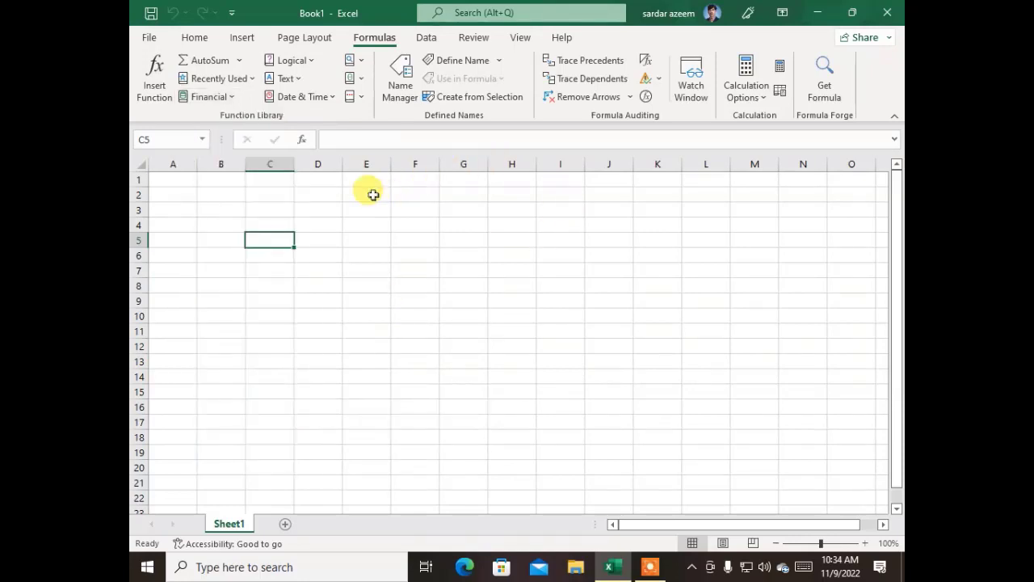
- Examine the Logical functions and the full list of Text functions available in the function library
{"action": "left_click", "coordinate": [308, 65]}
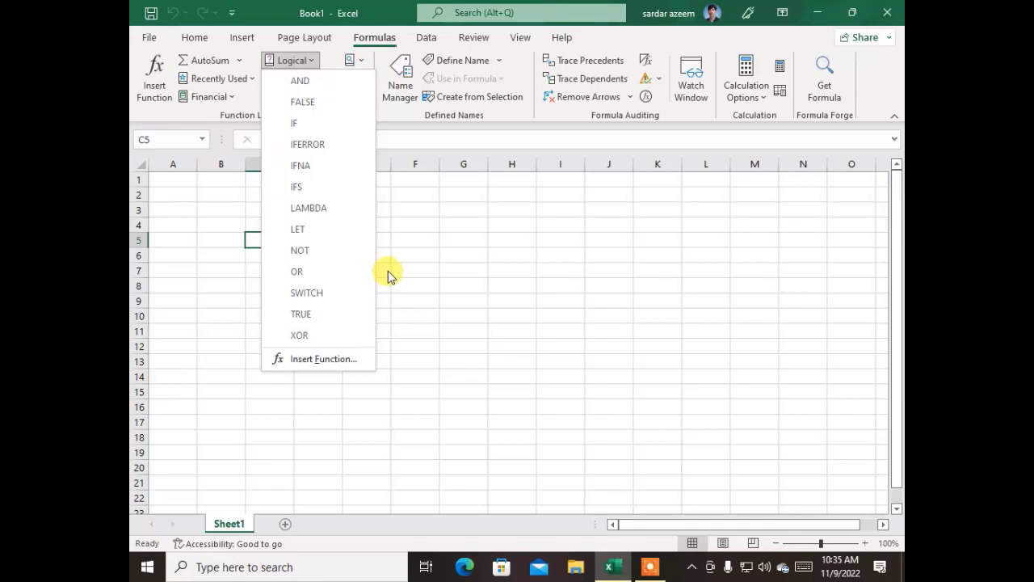
{"action": "left_click", "coordinate": [433, 252]}
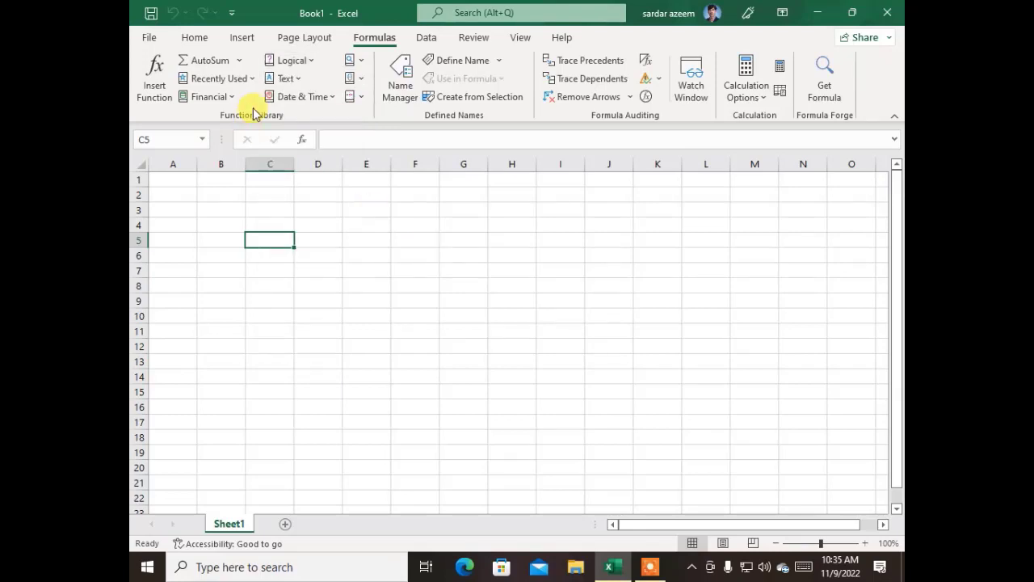
{"action": "left_click", "coordinate": [285, 81]}
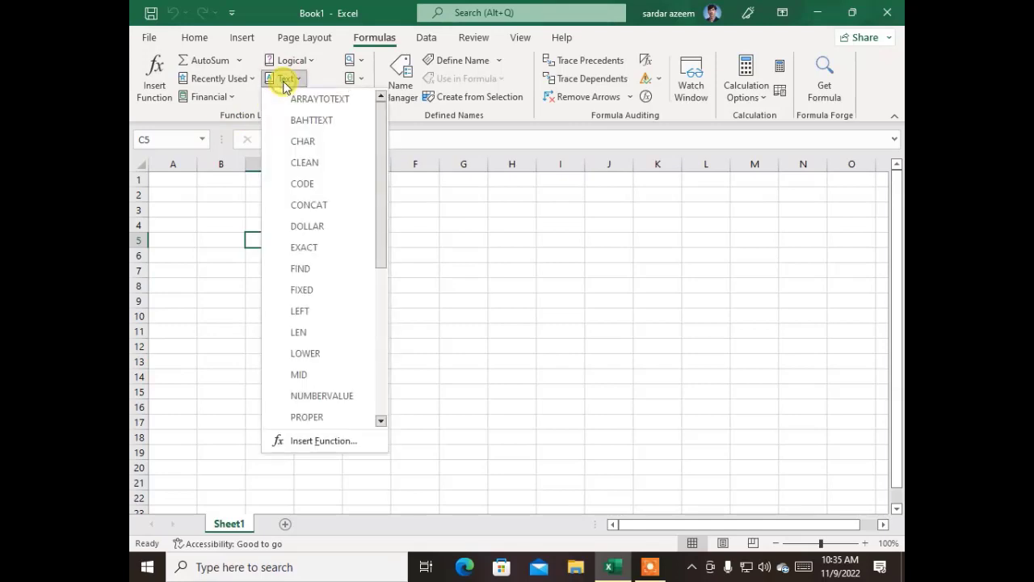
{"action": "scroll", "coordinate": [295, 288], "scroll_direction": "down", "scroll_amount": 5}
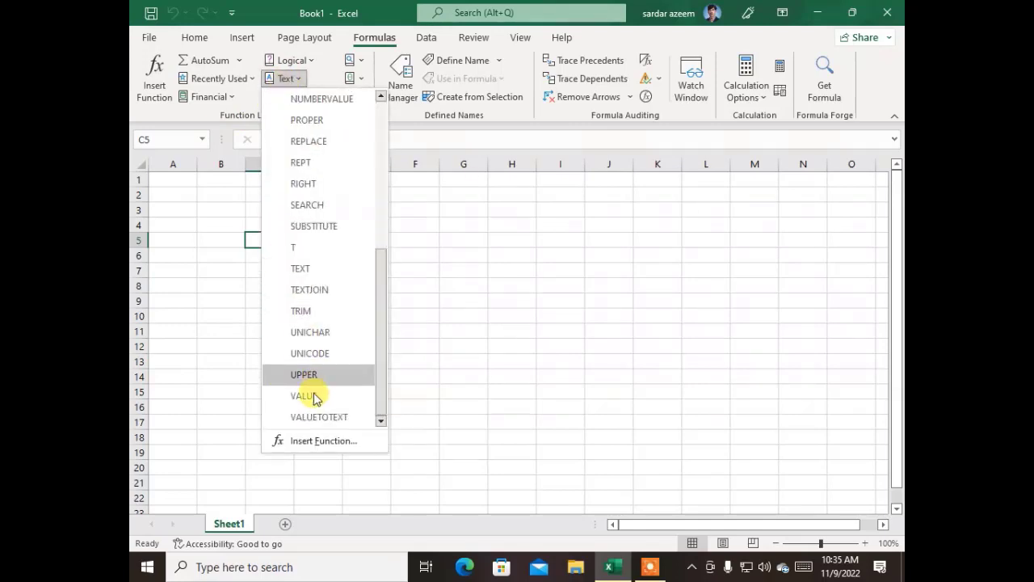
{"action": "scroll", "coordinate": [315, 380], "scroll_direction": "up", "scroll_amount": 5}
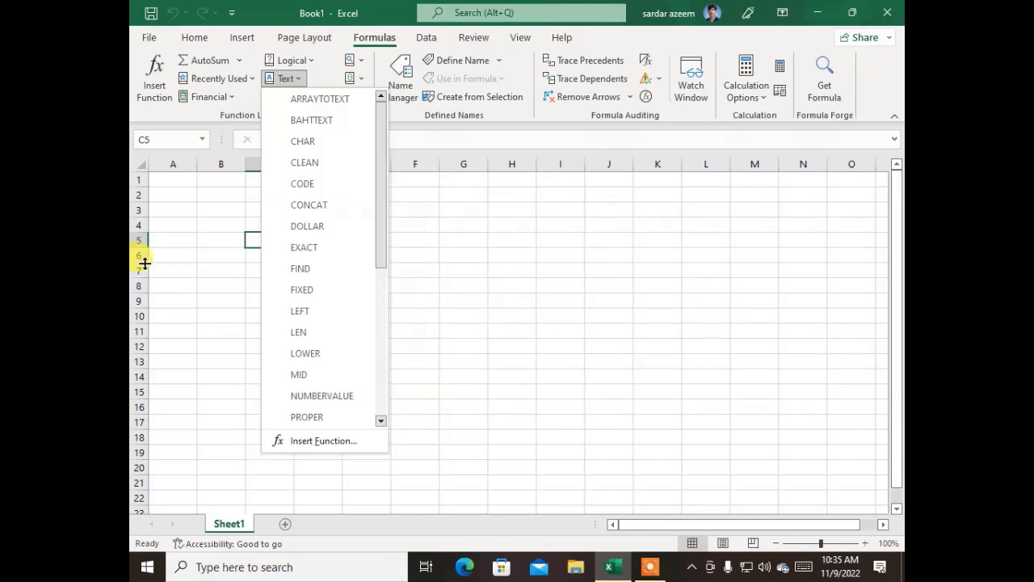
{"action": "left_click", "coordinate": [202, 227]}
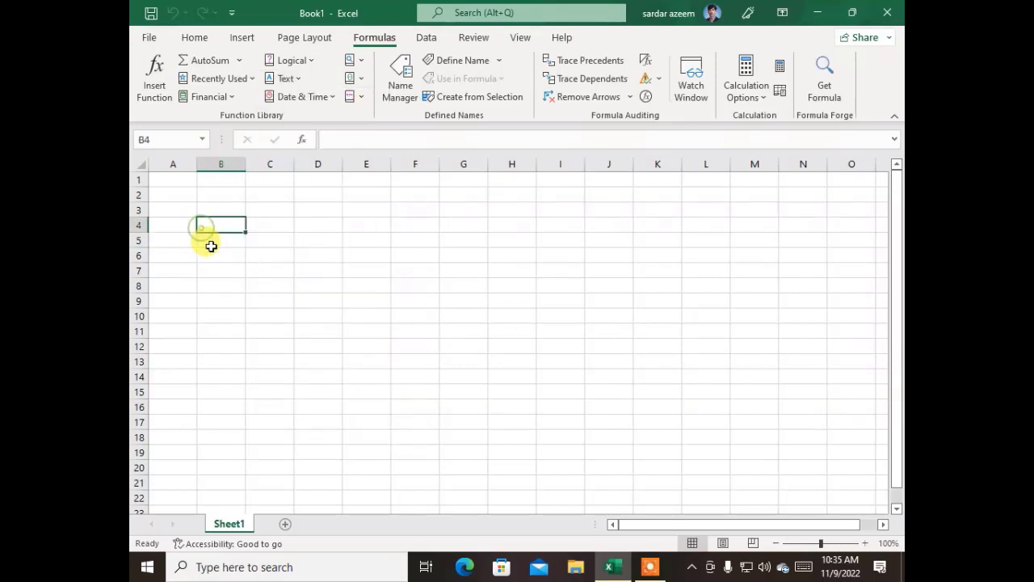
- Look through the Date & Time functions down to YEARFRAC in the function library
{"action": "left_click", "coordinate": [334, 98]}
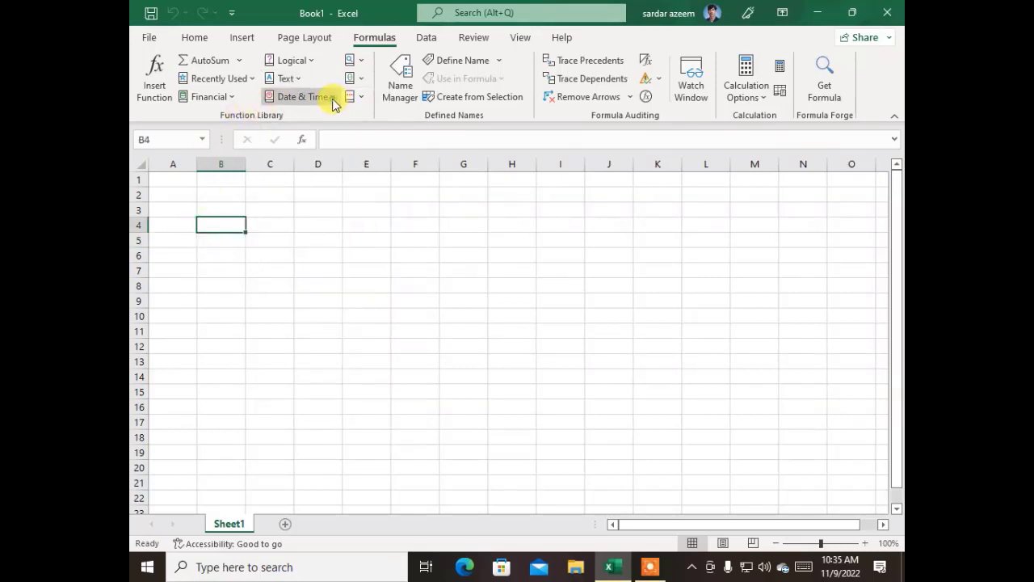
{"action": "scroll", "coordinate": [346, 391], "scroll_direction": "down", "scroll_amount": 3}
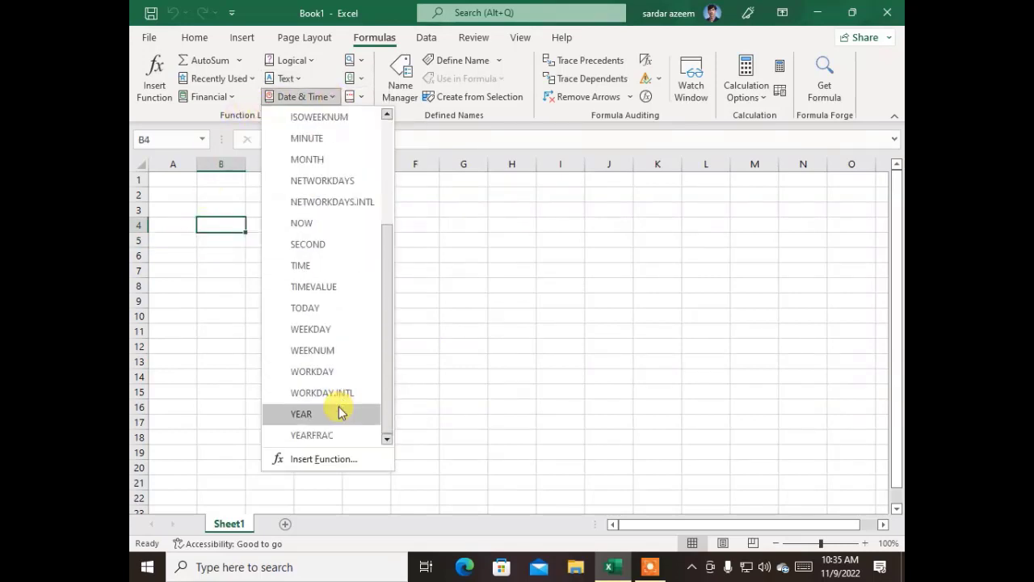
{"action": "scroll", "coordinate": [339, 376], "scroll_direction": "up", "scroll_amount": 3}
{"action": "left_click", "coordinate": [477, 268]}
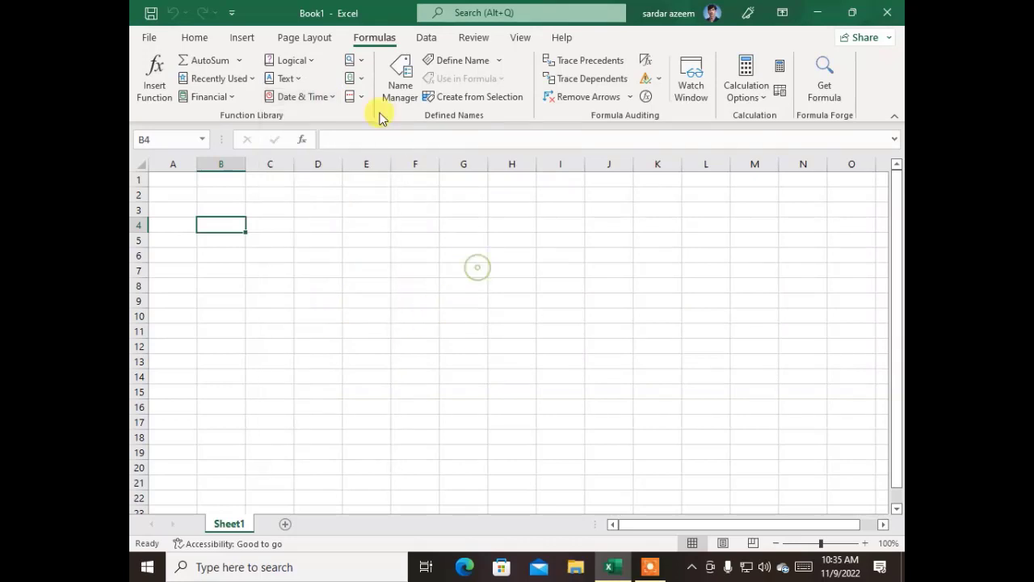
- Examine the Lookup & Reference functions from ADDRESS through XMATCH
{"action": "left_click", "coordinate": [358, 68]}
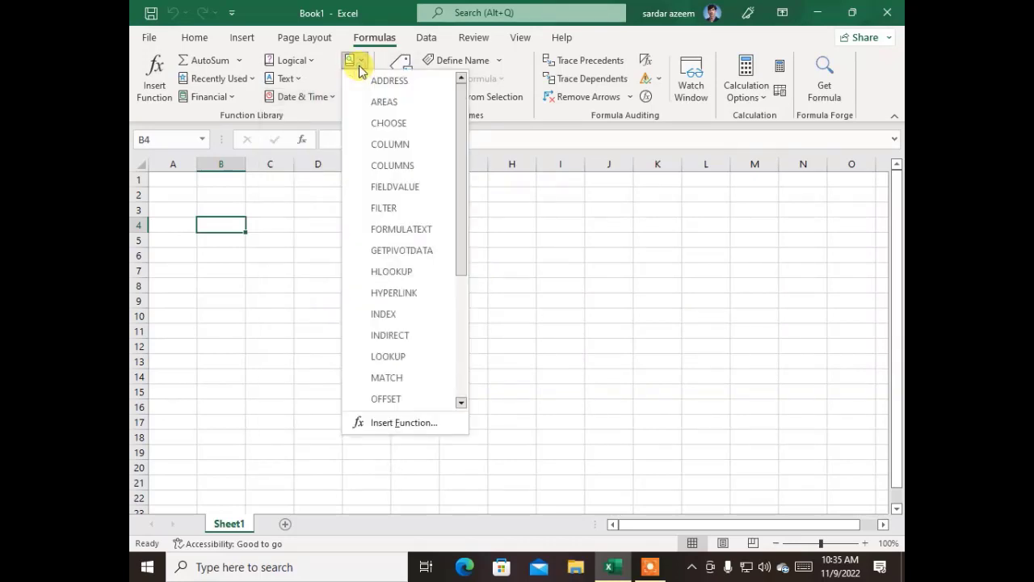
{"action": "scroll", "coordinate": [412, 384], "scroll_direction": "down", "scroll_amount": 3}
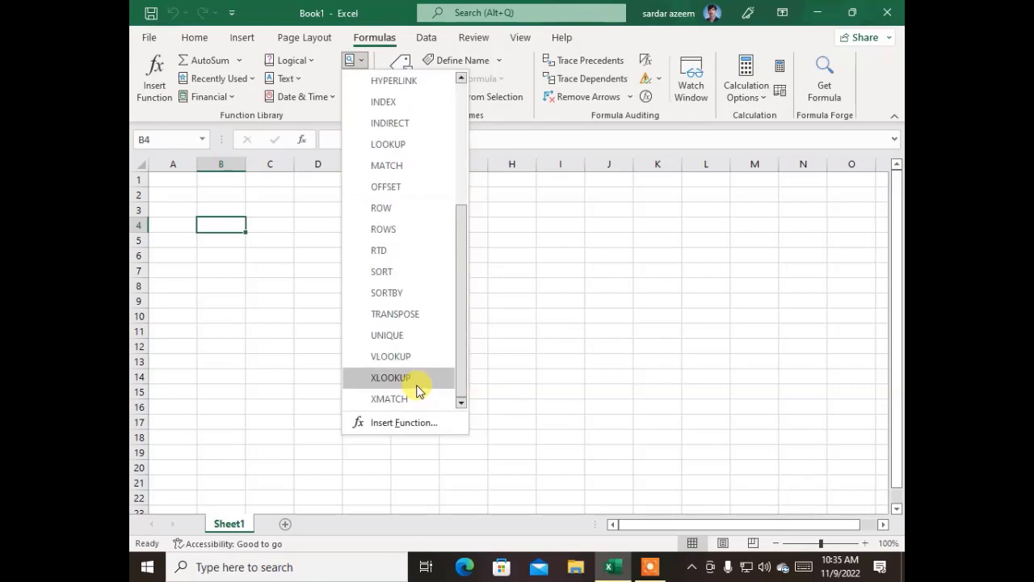
{"action": "scroll", "coordinate": [394, 323], "scroll_direction": "up", "scroll_amount": 3}
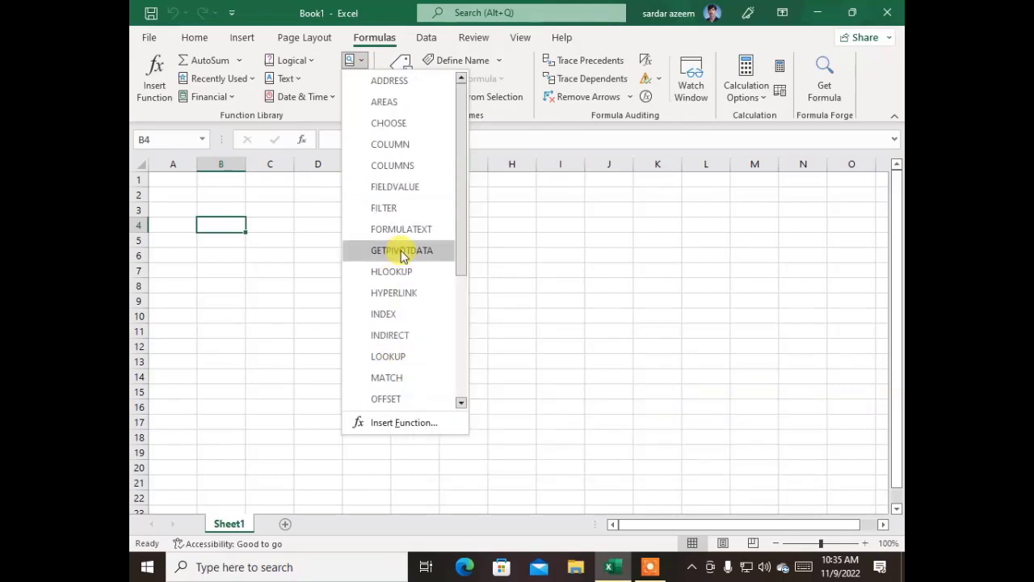
{"action": "scroll", "coordinate": [370, 296], "scroll_direction": "down", "scroll_amount": 3}
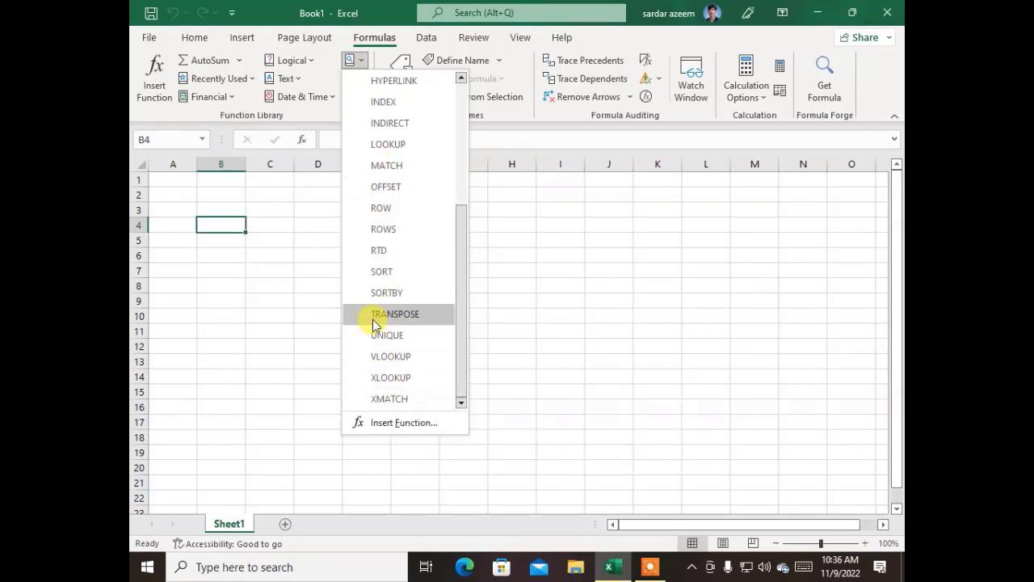
{"action": "mouse_move", "coordinate": [373, 319]}
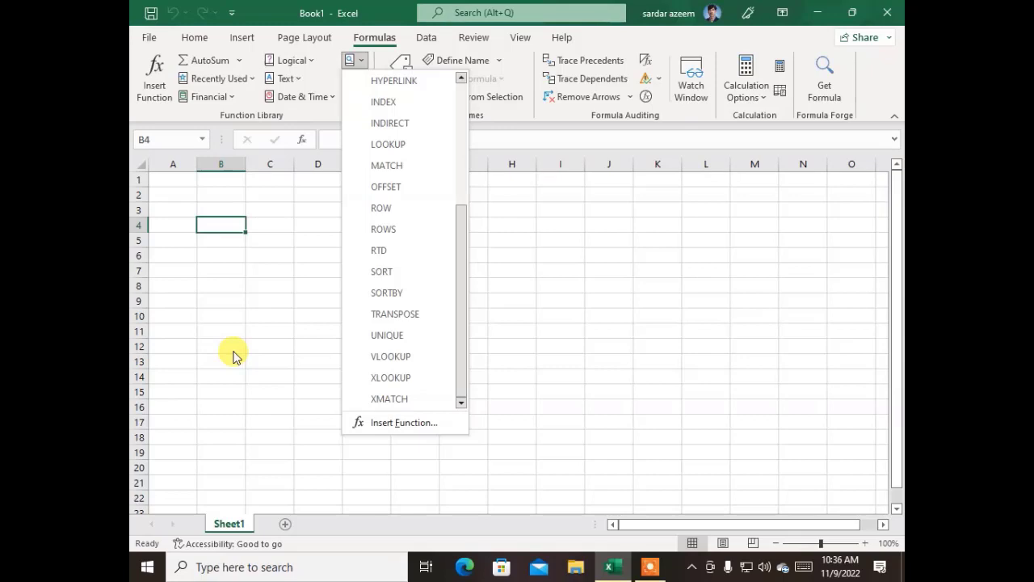
{"action": "left_click", "coordinate": [225, 249]}
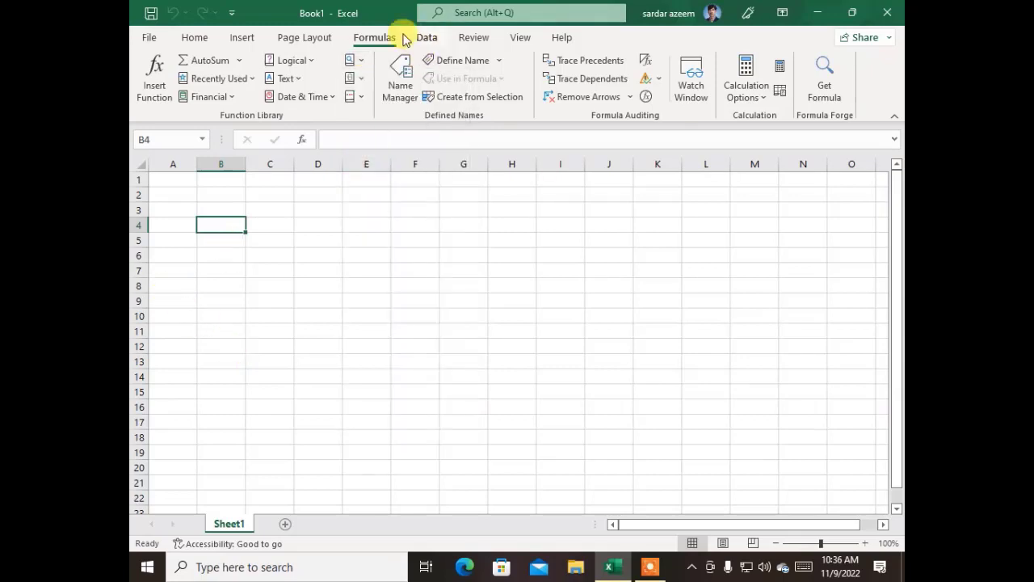
- Look through the Math & Trig functions from ABS through TRUNC
{"action": "left_click", "coordinate": [358, 81]}
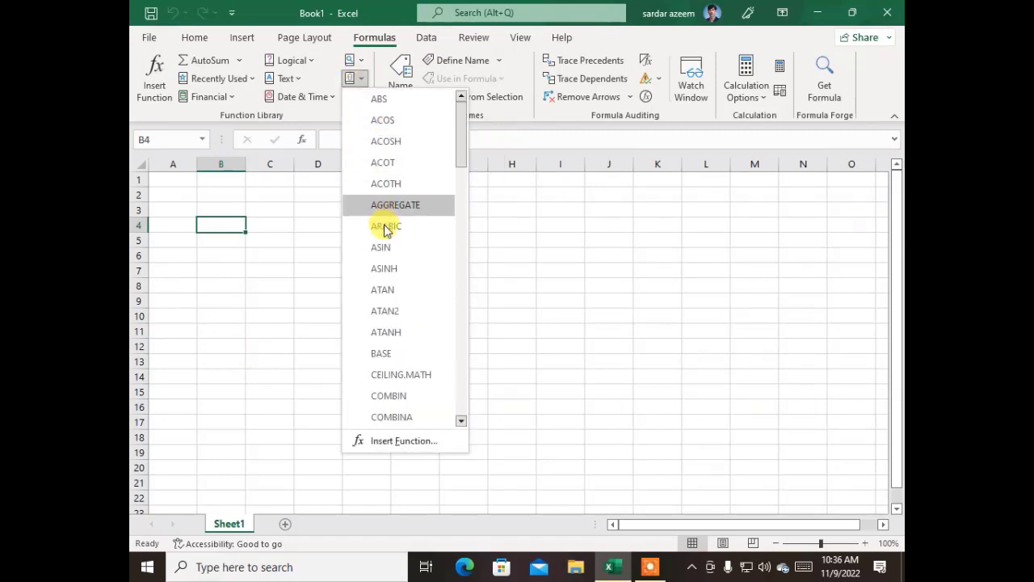
{"action": "scroll", "coordinate": [384, 259], "scroll_direction": "down", "scroll_amount": 8}
{"action": "scroll", "coordinate": [408, 347], "scroll_direction": "down", "scroll_amount": 10}
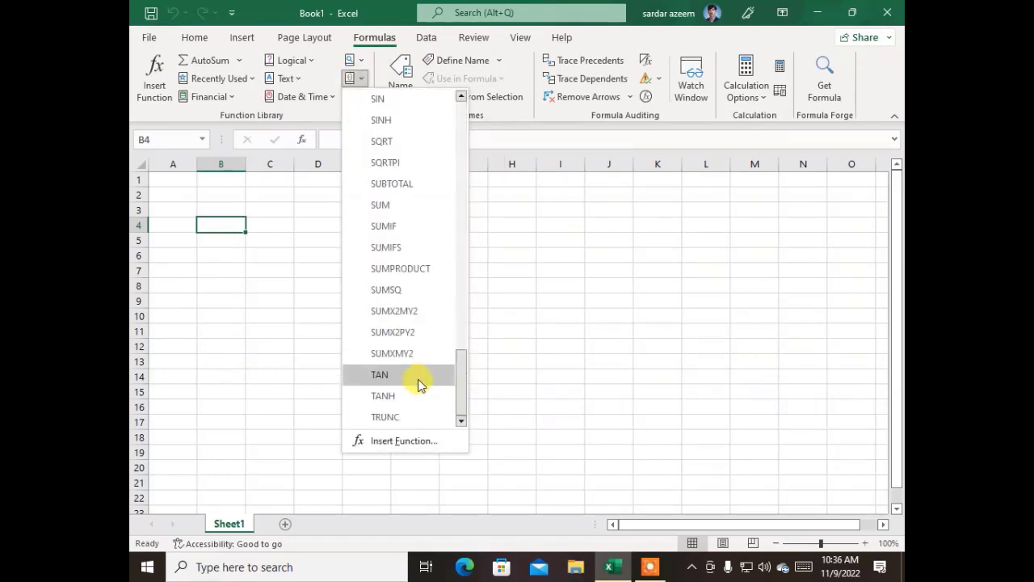
{"action": "scroll", "coordinate": [406, 376], "scroll_direction": "up", "scroll_amount": 20}
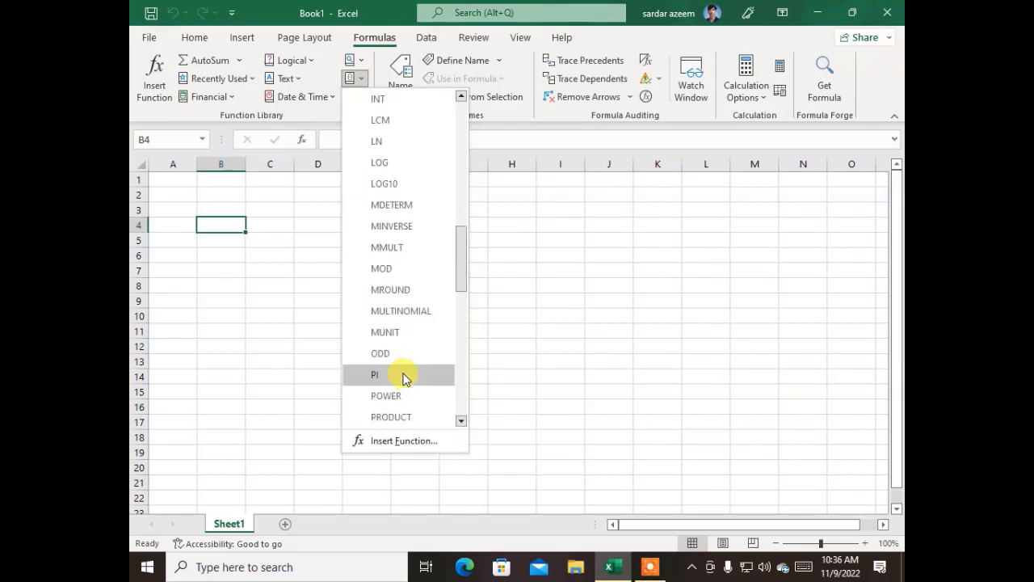
{"action": "scroll", "coordinate": [399, 367], "scroll_direction": "up", "scroll_amount": 3}
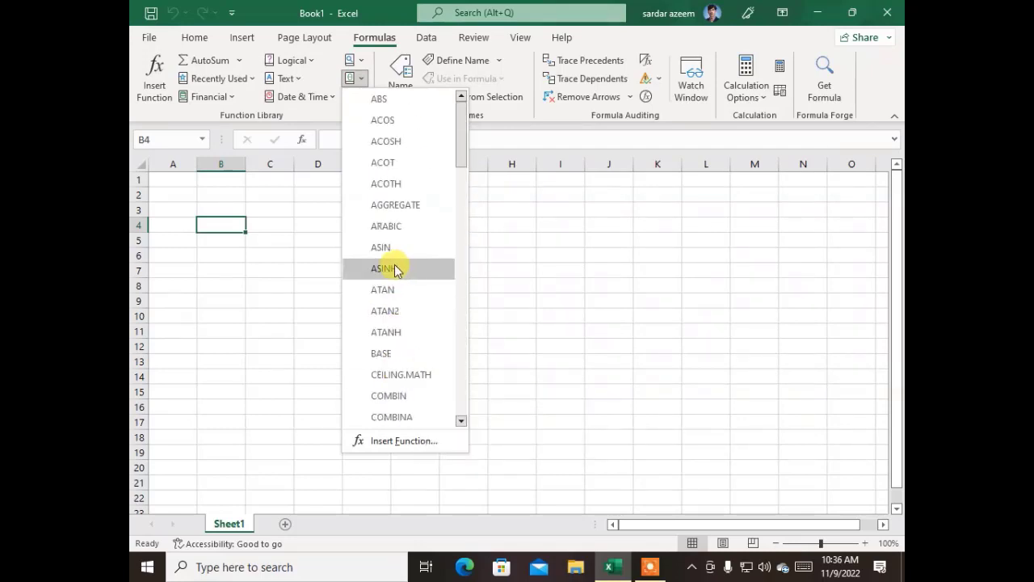
{"action": "left_click", "coordinate": [156, 392]}
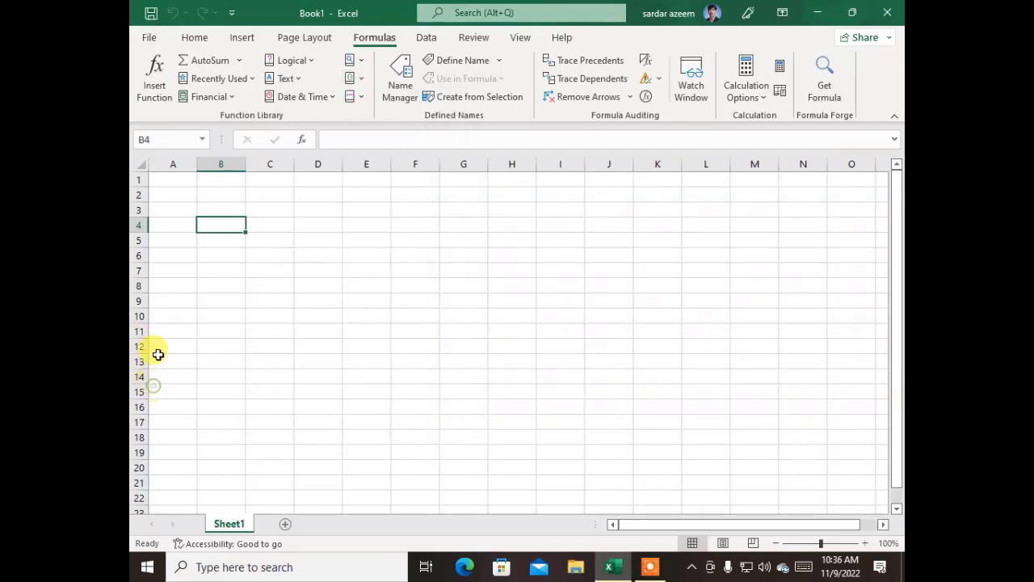
- Review the additional function categories, including the Engineering, Information and Web function lists
{"action": "left_click", "coordinate": [363, 97]}
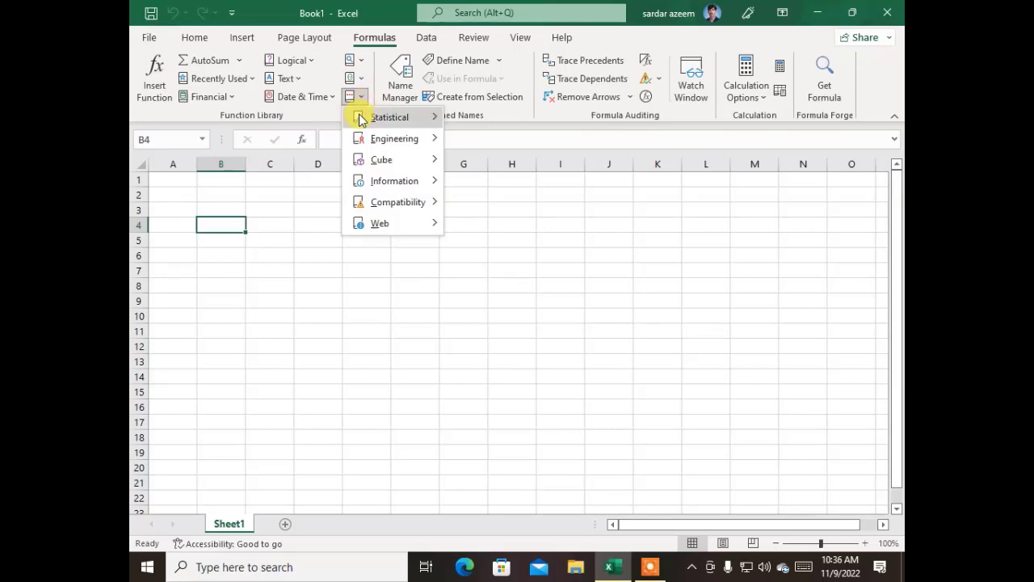
{"action": "mouse_move", "coordinate": [368, 141]}
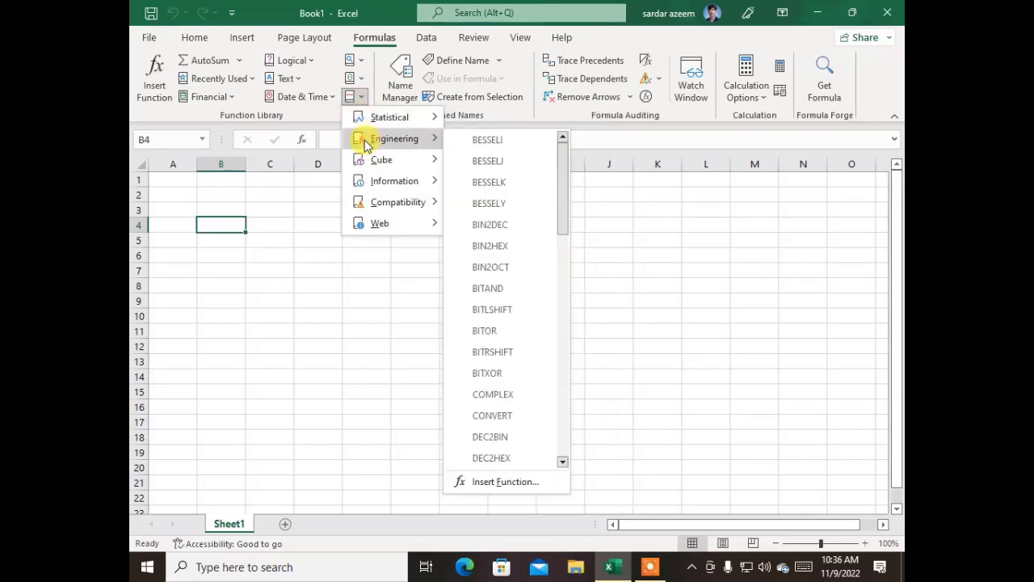
{"action": "mouse_move", "coordinate": [372, 187]}
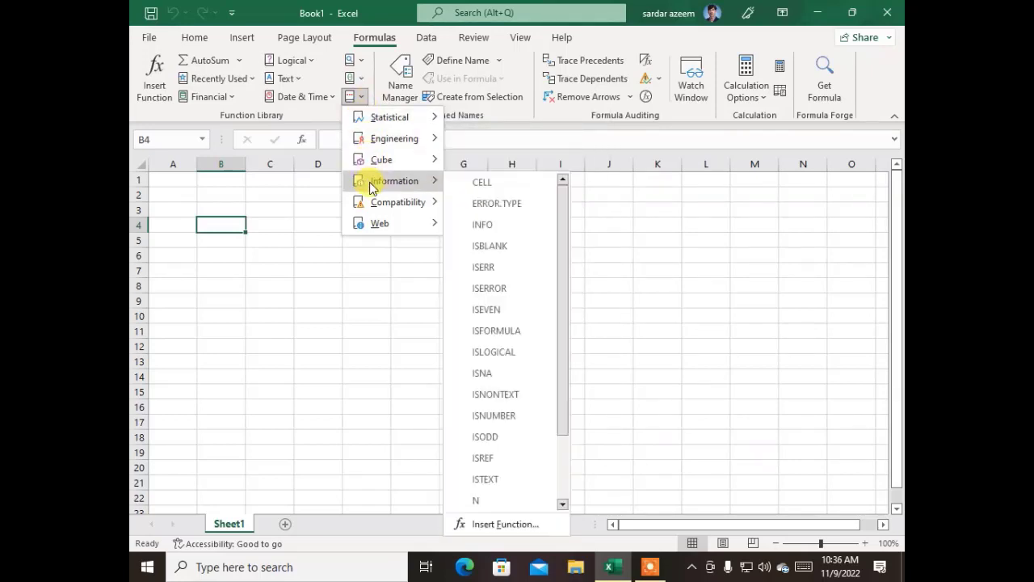
{"action": "mouse_move", "coordinate": [374, 208]}
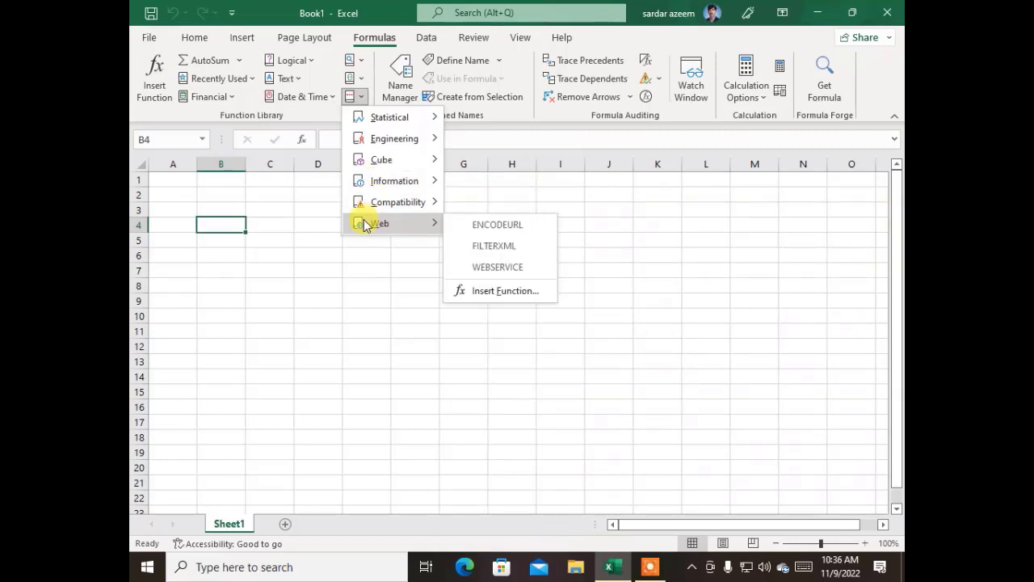
{"action": "left_click", "coordinate": [295, 311]}
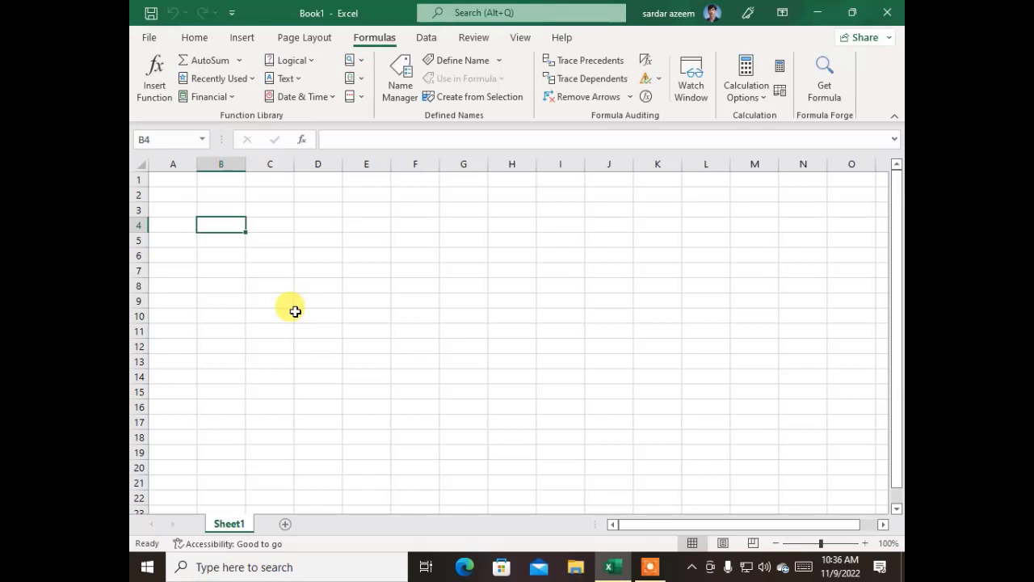
- Open the recent workbook "result with nested if" and show the beginning of its result sheet
{"action": "left_click", "coordinate": [150, 37]}
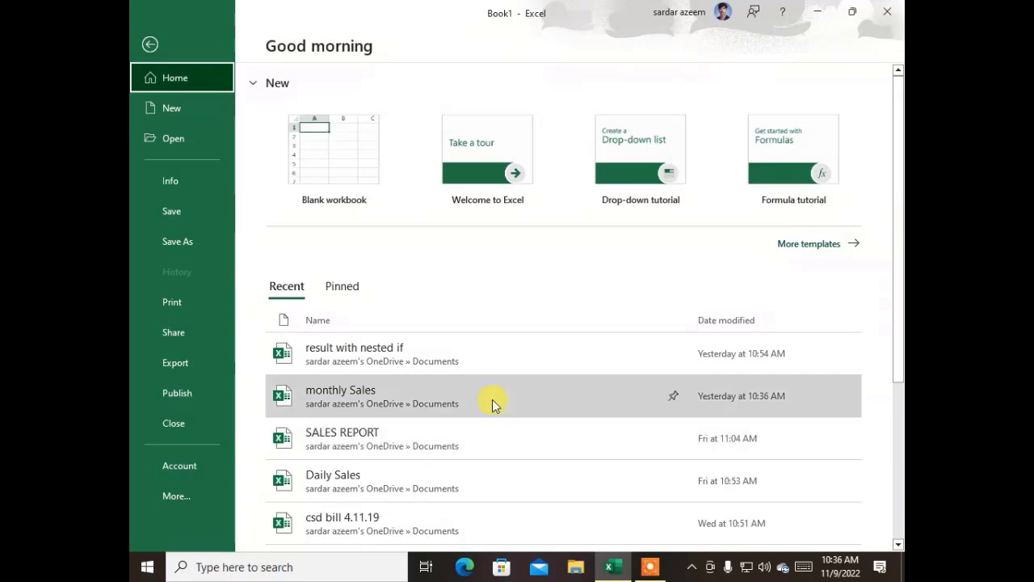
{"action": "scroll", "coordinate": [415, 403], "scroll_direction": "down", "scroll_amount": 1}
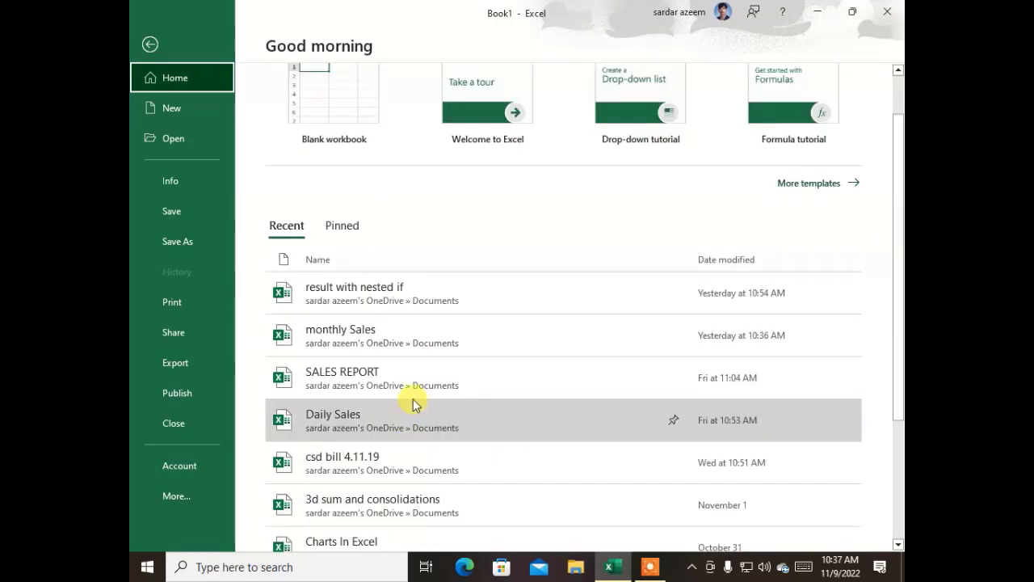
{"action": "left_click", "coordinate": [328, 300]}
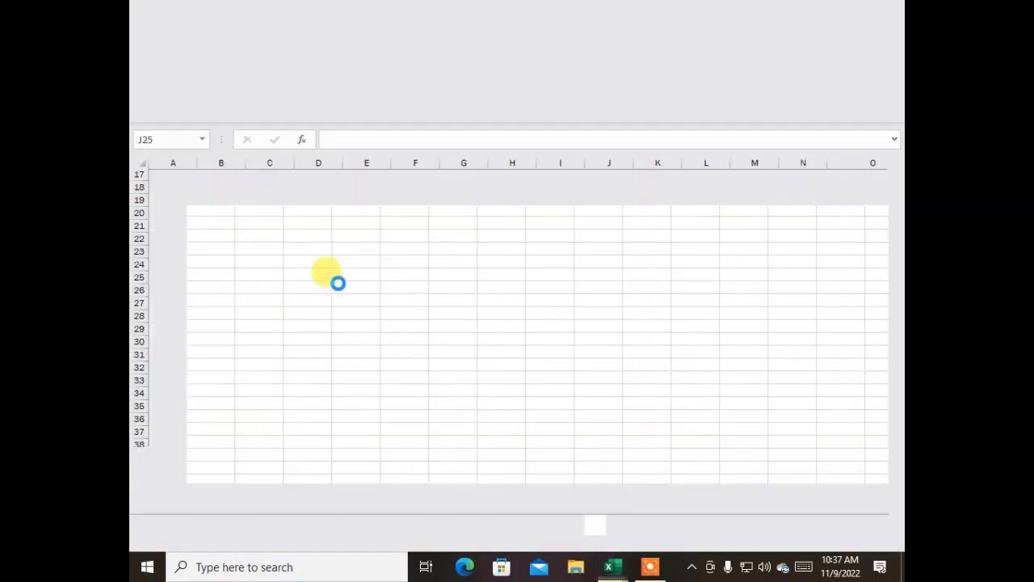
{"action": "scroll", "coordinate": [382, 354], "scroll_direction": "up", "scroll_amount": 5}
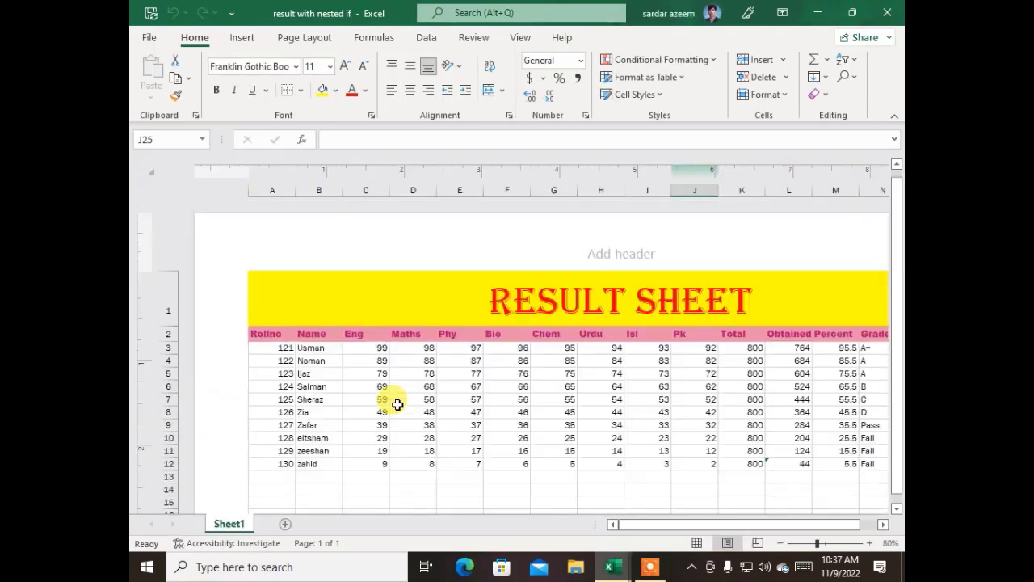
- Copy the subject marks in C3:J12 of the result sheet and paste them into Book1 at A1 and again at A11
{"action": "left_click_drag", "start_coordinate": [360, 346], "coordinate": [700, 469]}
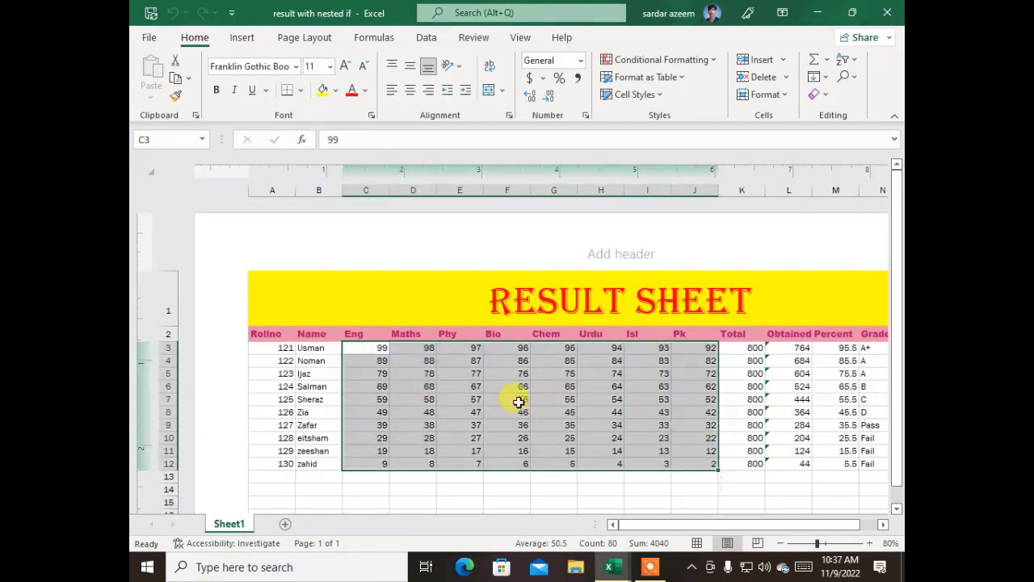
{"action": "right_click", "coordinate": [414, 373]}
{"action": "left_click", "coordinate": [447, 154]}
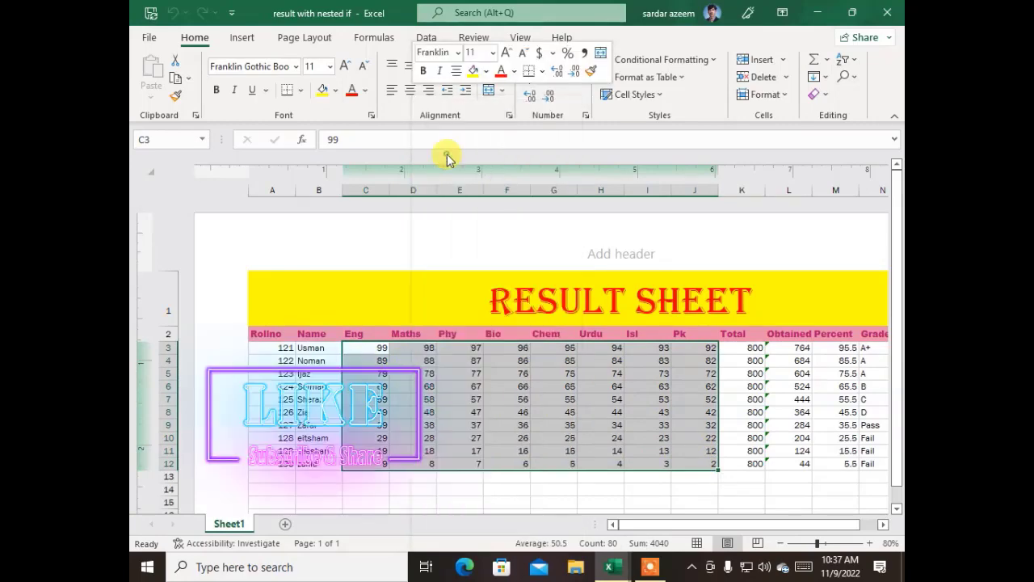
{"action": "left_click", "coordinate": [817, 12]}
{"action": "left_click", "coordinate": [179, 184]}
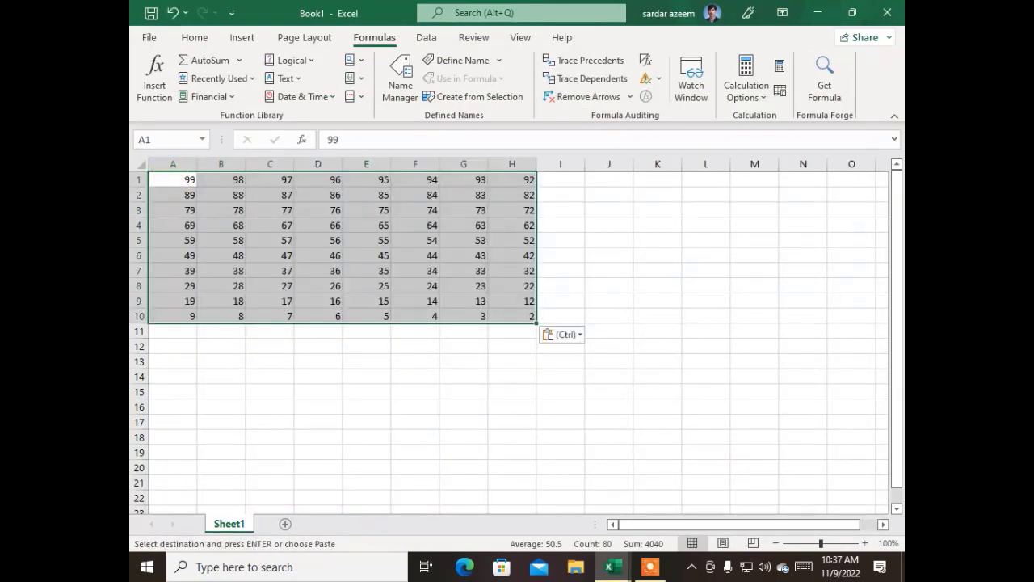
{"action": "left_click", "coordinate": [186, 331]}
{"action": "key", "text": "ctrl+v"}
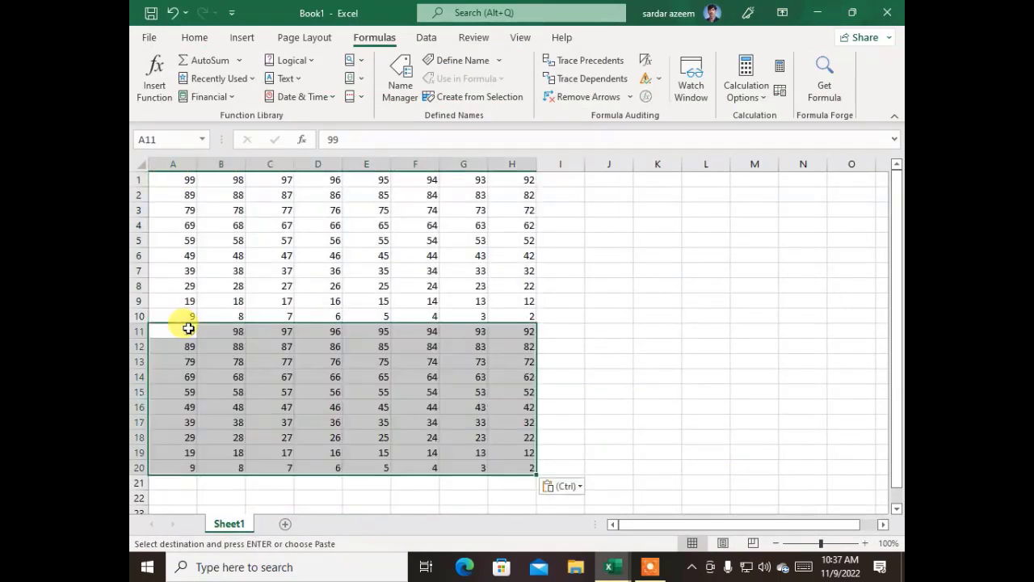
- Start inserting a function in cell A21 and list the functions in the Most Recently Used category
{"action": "left_click", "coordinate": [161, 484]}
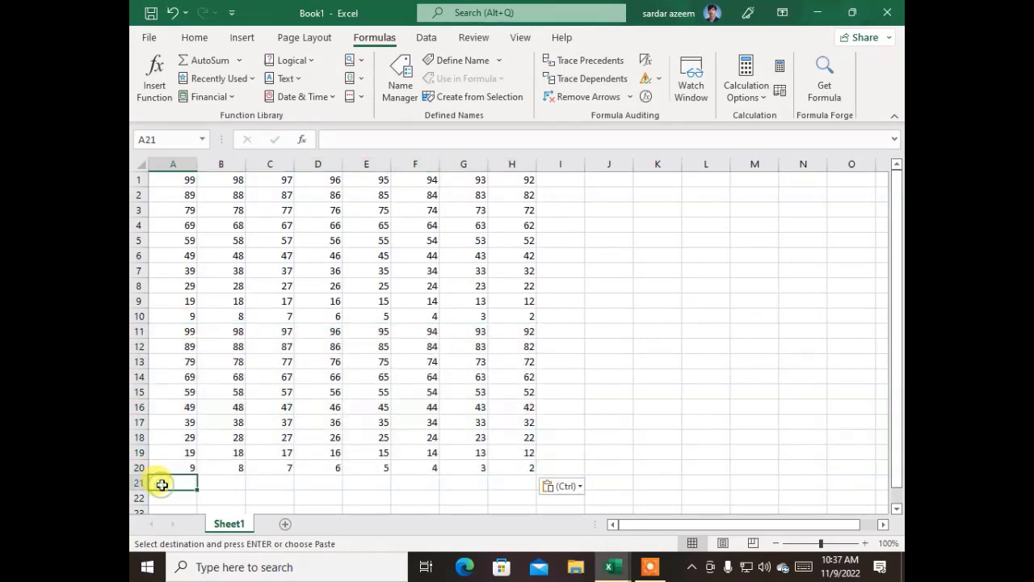
{"action": "left_click", "coordinate": [160, 89]}
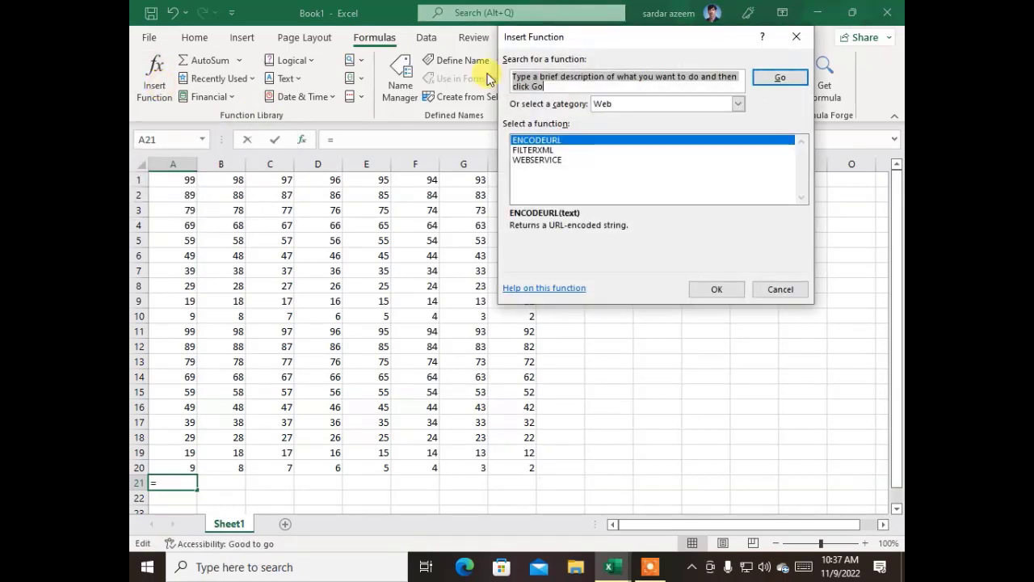
{"action": "left_click", "coordinate": [651, 104]}
{"action": "scroll", "coordinate": [643, 138], "scroll_direction": "up", "scroll_amount": 1}
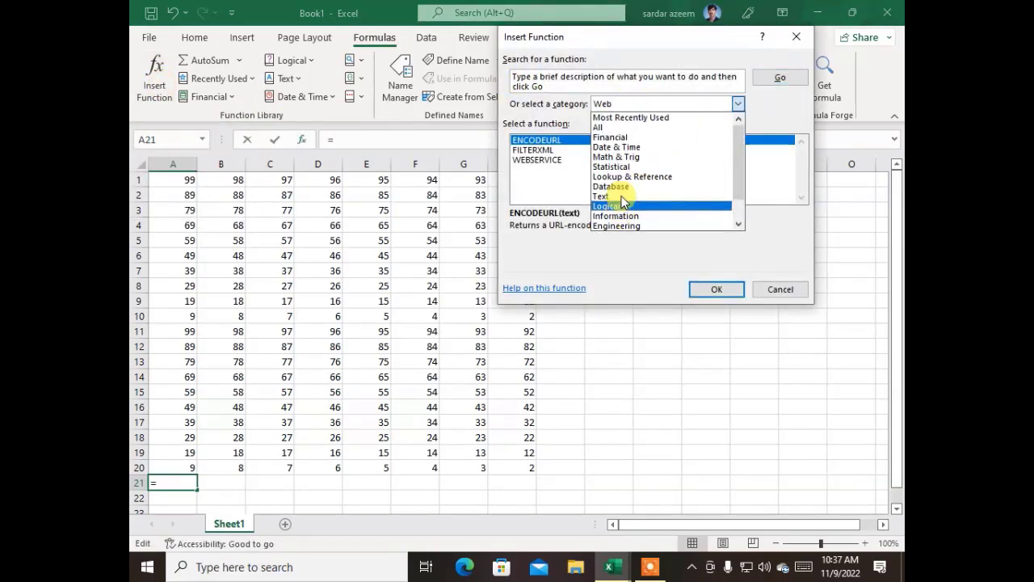
{"action": "left_click", "coordinate": [647, 118]}
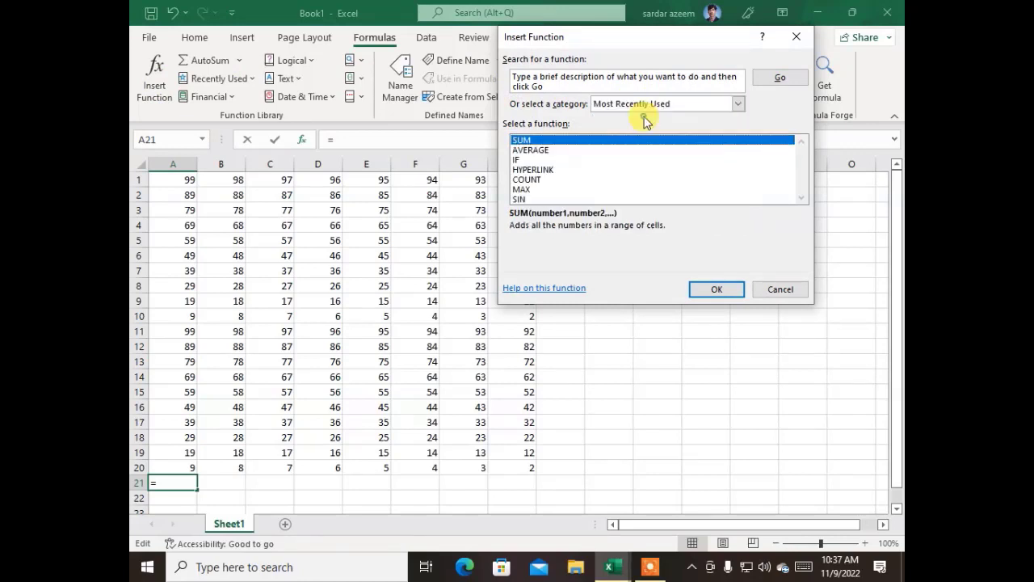
{"action": "left_click", "coordinate": [647, 105]}
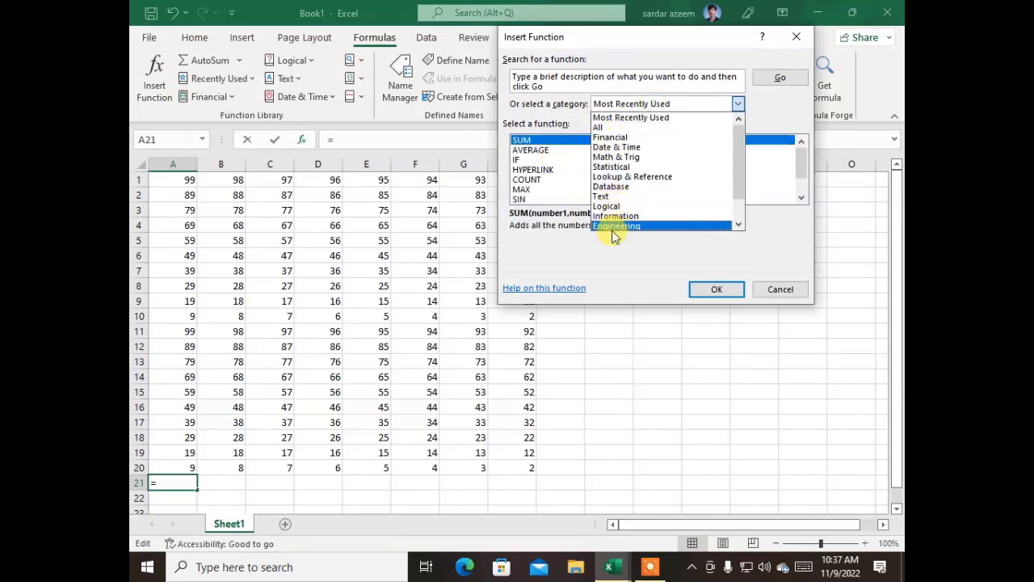
{"action": "left_click", "coordinate": [616, 118]}
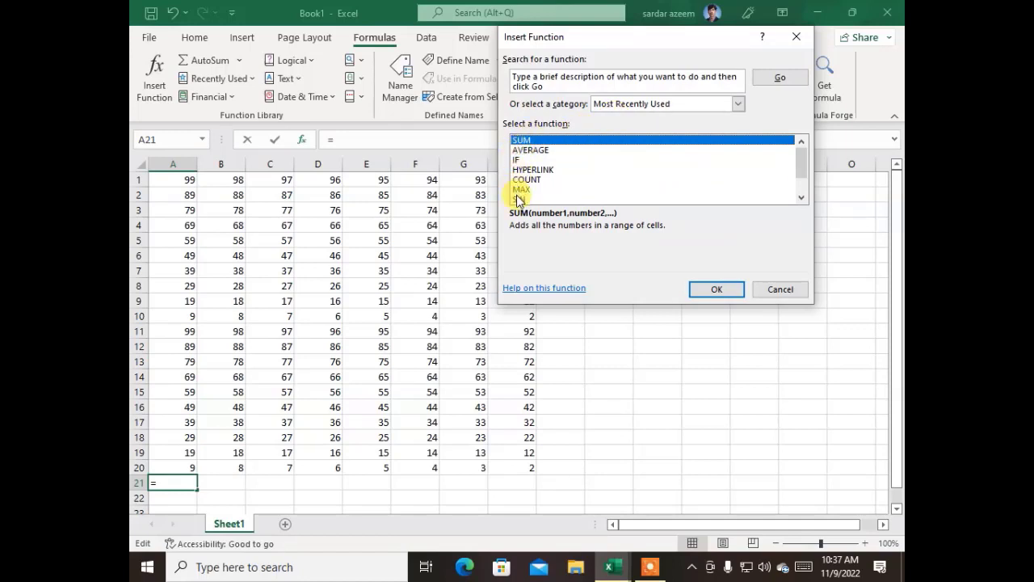
- Insert the SUM function over A1:A20 in cell A21 and review its formula and highlighted range
{"action": "scroll", "coordinate": [521, 187], "scroll_direction": "down", "scroll_amount": 1}
{"action": "scroll", "coordinate": [529, 181], "scroll_direction": "up", "scroll_amount": 1}
{"action": "scroll", "coordinate": [529, 179], "scroll_direction": "down", "scroll_amount": 1}
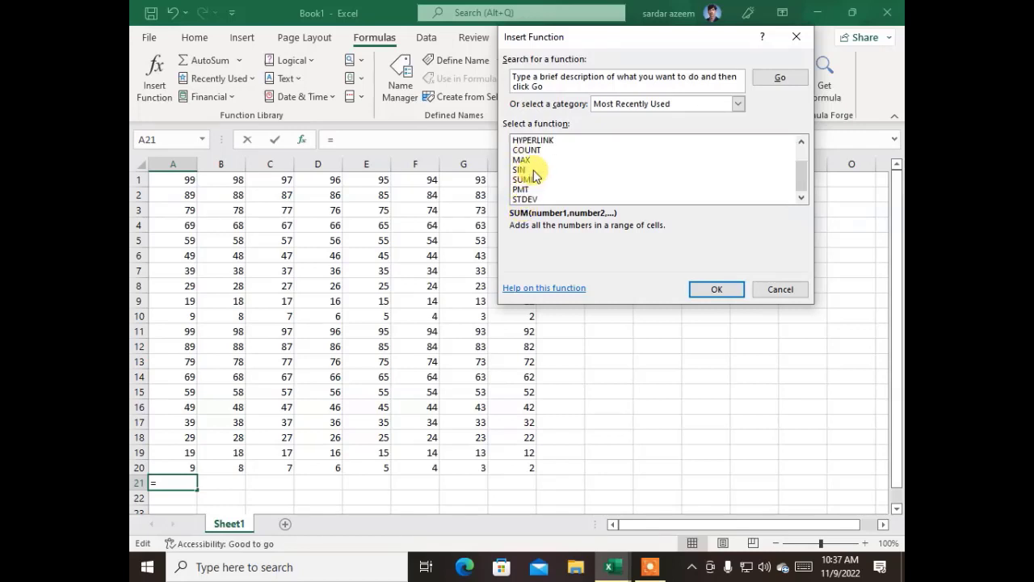
{"action": "scroll", "coordinate": [529, 178], "scroll_direction": "up", "scroll_amount": 1}
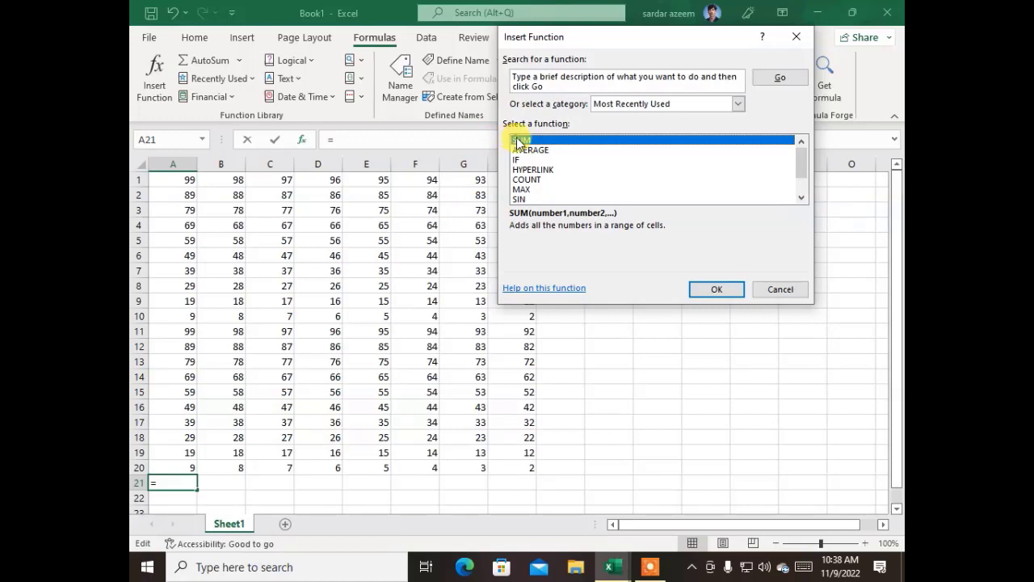
{"action": "left_click", "coordinate": [712, 291]}
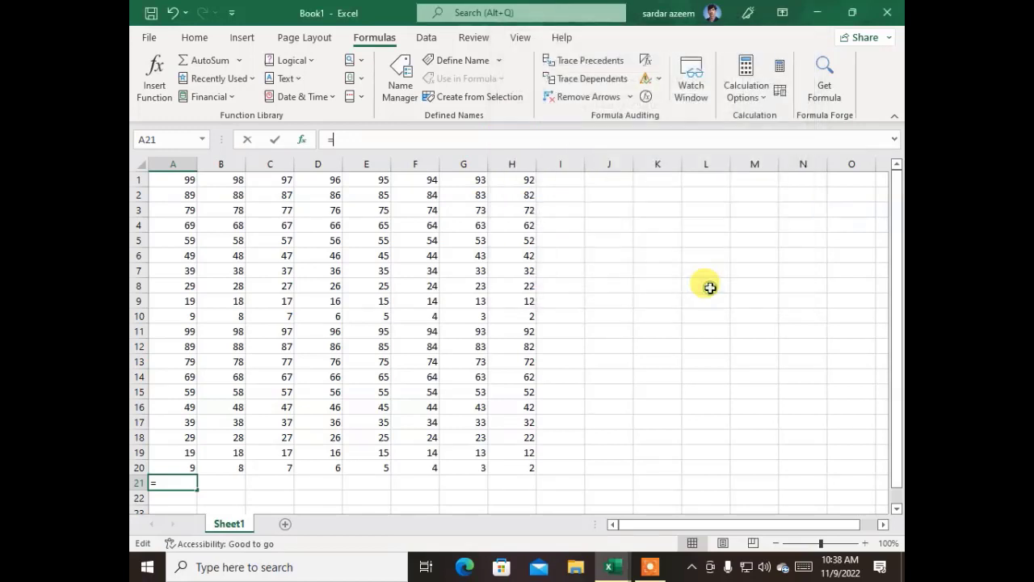
{"action": "left_click", "coordinate": [774, 278]}
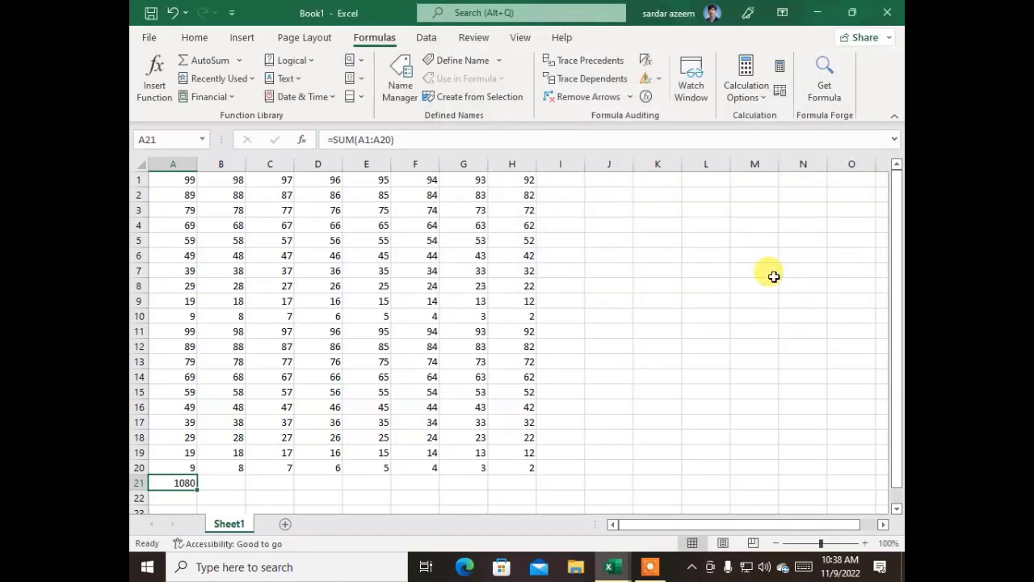
{"action": "left_click", "coordinate": [212, 483]}
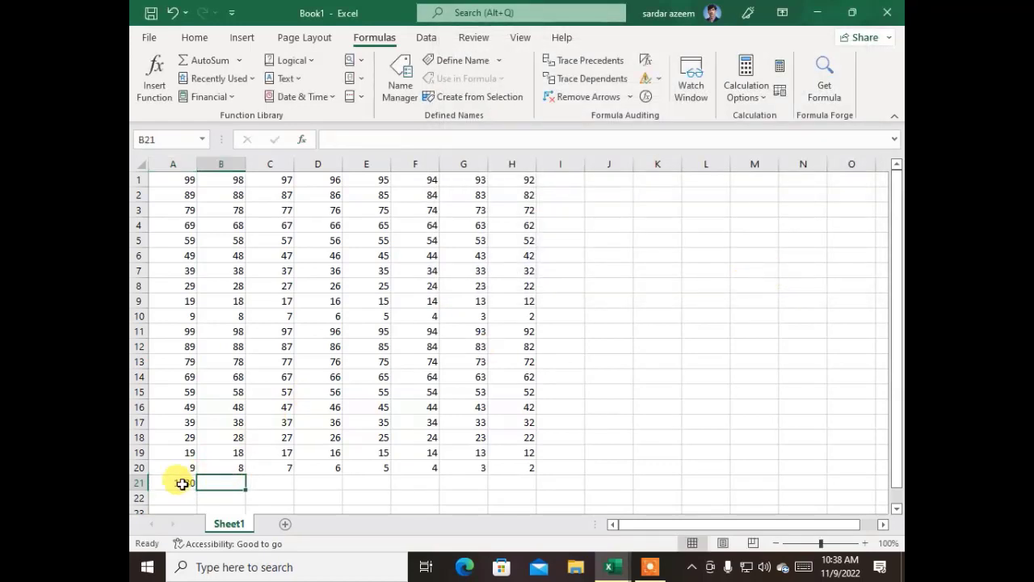
{"action": "left_click", "coordinate": [176, 482]}
{"action": "left_click", "coordinate": [347, 139]}
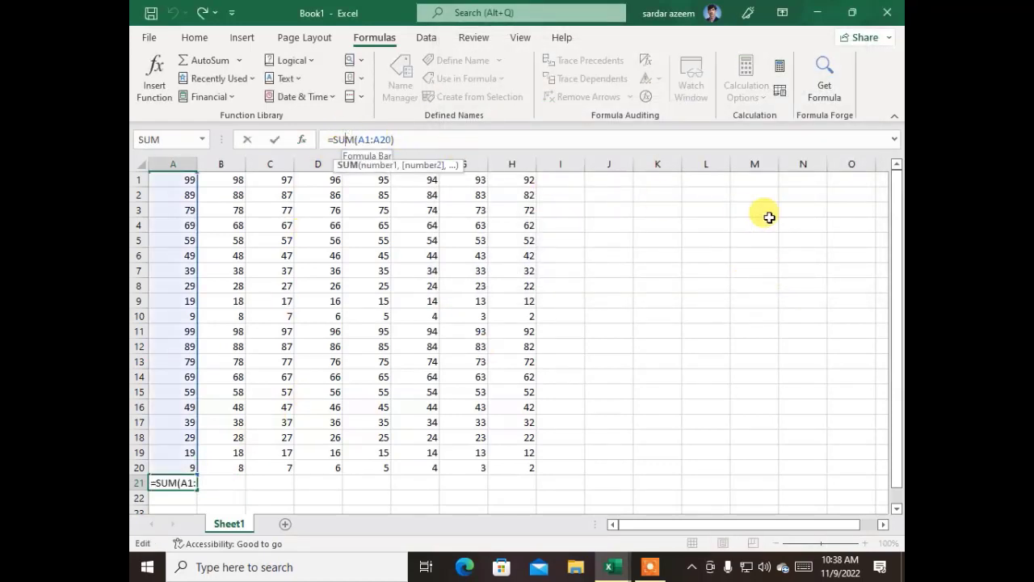
- Insert the AVERAGE function over A3:H3 in cell I3 and review its formula and highlighted range
{"action": "left_click", "coordinate": [571, 212]}
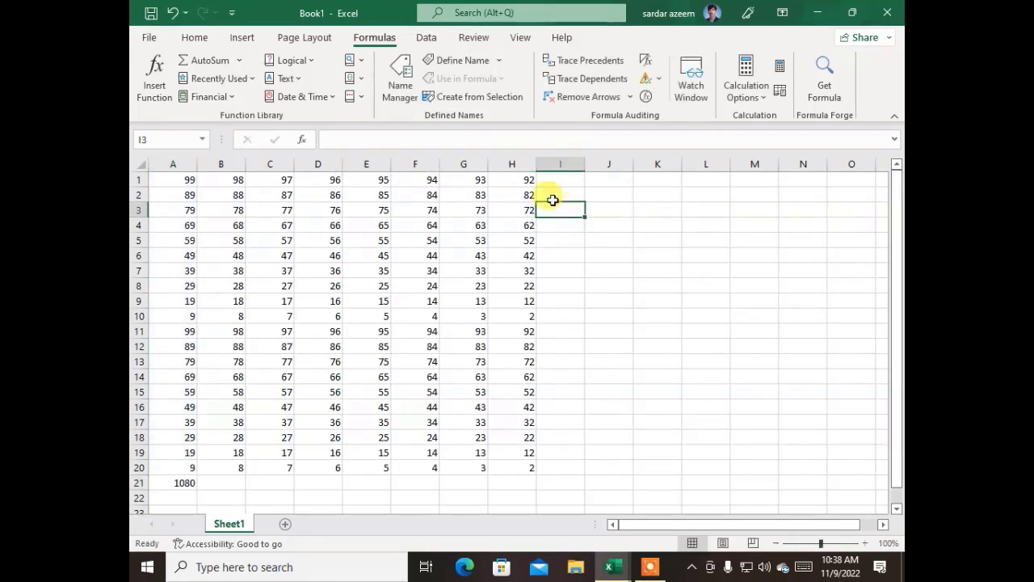
{"action": "left_click", "coordinate": [149, 75]}
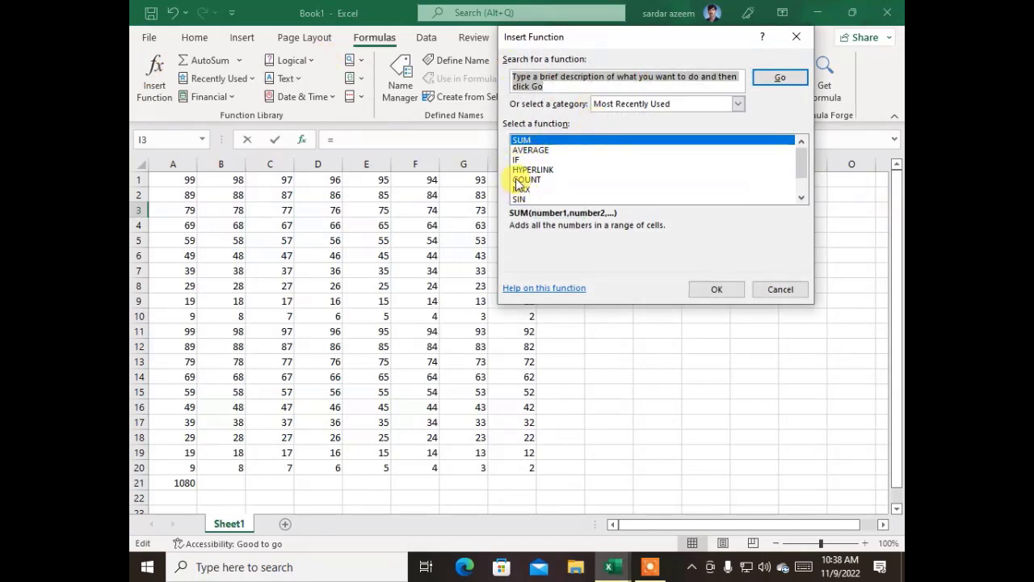
{"action": "left_click", "coordinate": [544, 148]}
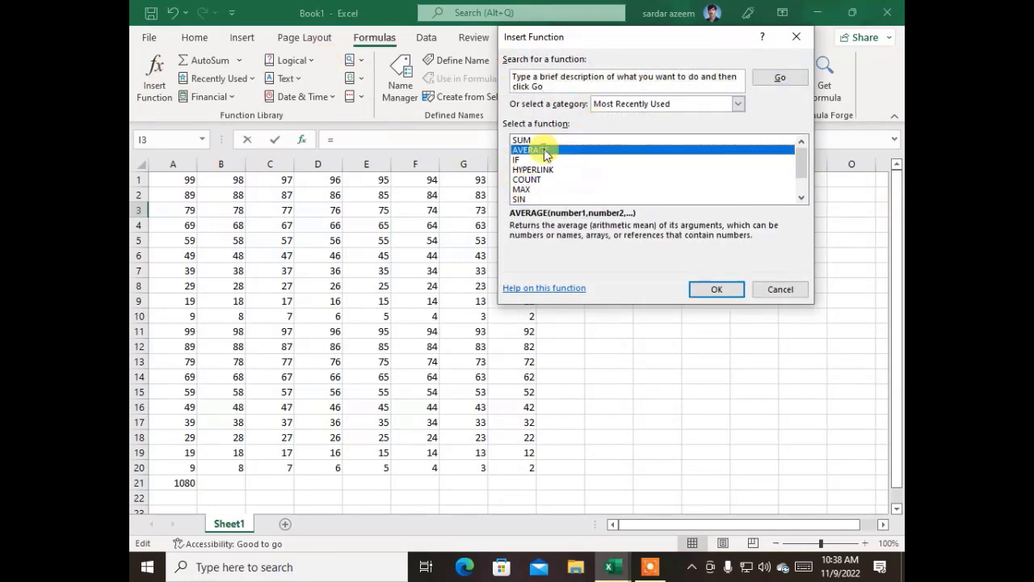
{"action": "left_click", "coordinate": [712, 293]}
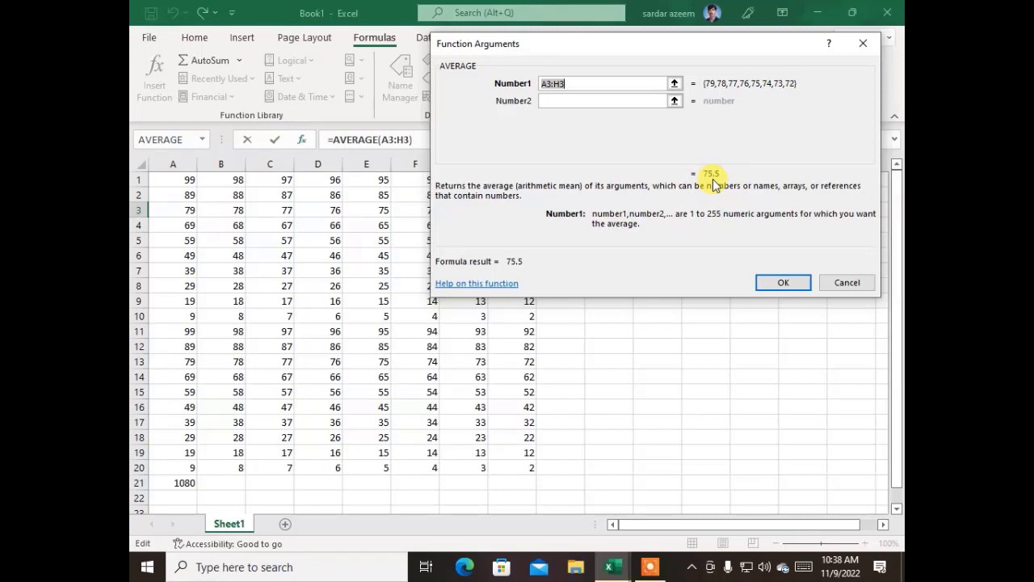
{"action": "left_click", "coordinate": [783, 284]}
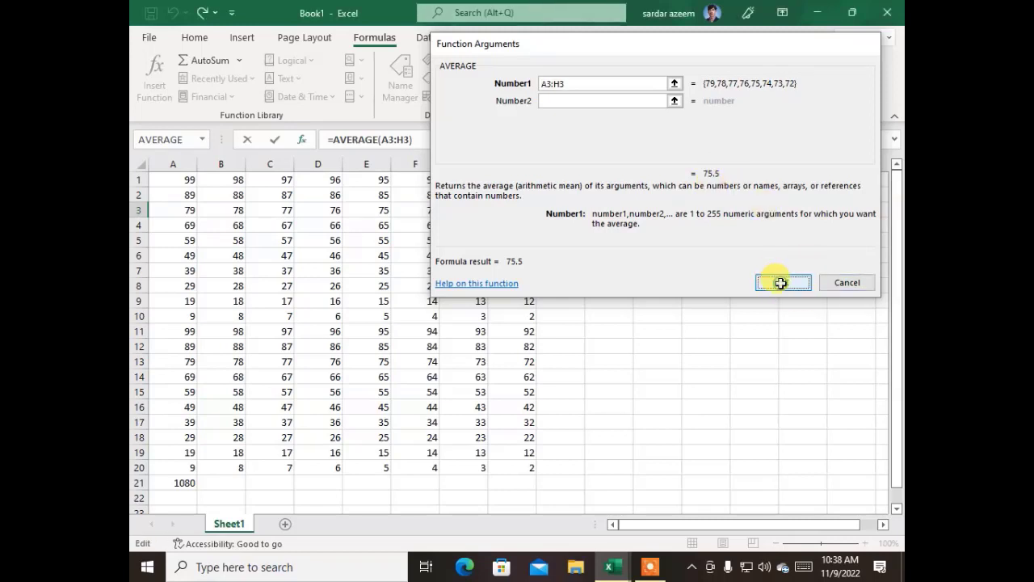
{"action": "left_click", "coordinate": [573, 282]}
{"action": "left_click", "coordinate": [571, 210]}
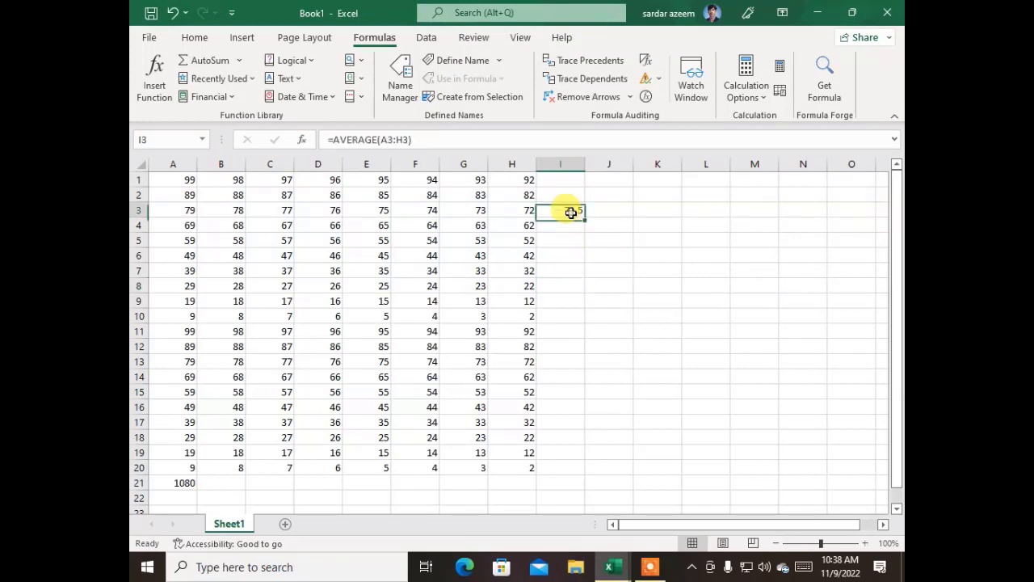
{"action": "left_click", "coordinate": [423, 139]}
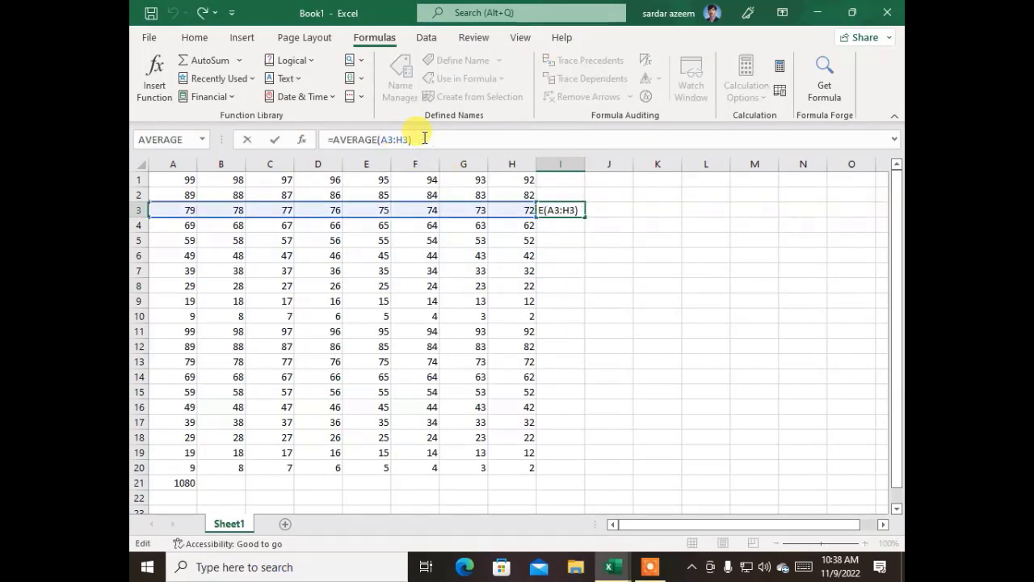
- Calculate the maximum of A7:H7 in cell I7 with AutoSum's Max option and review the formula's range
{"action": "left_click", "coordinate": [550, 273]}
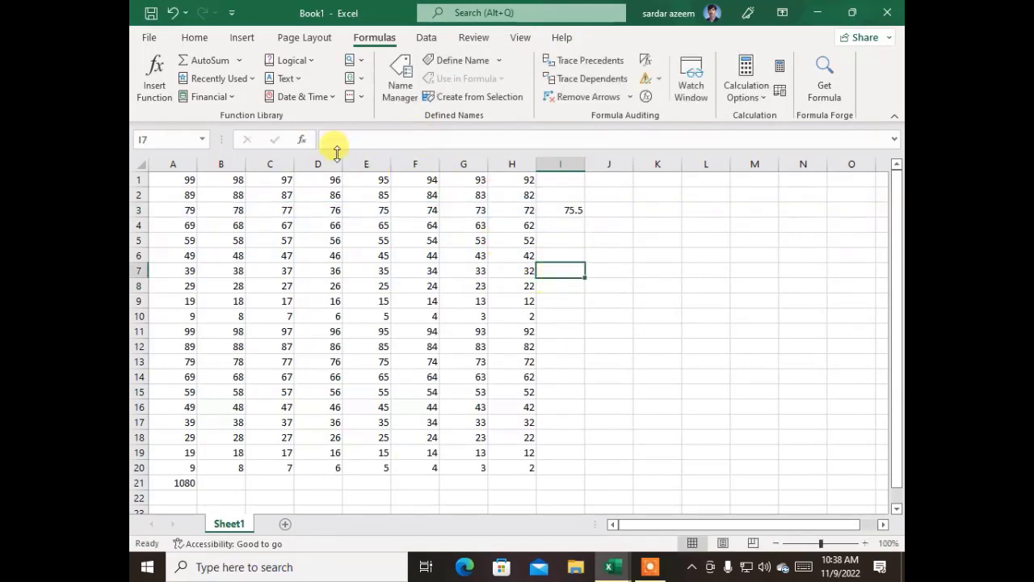
{"action": "left_click", "coordinate": [240, 61]}
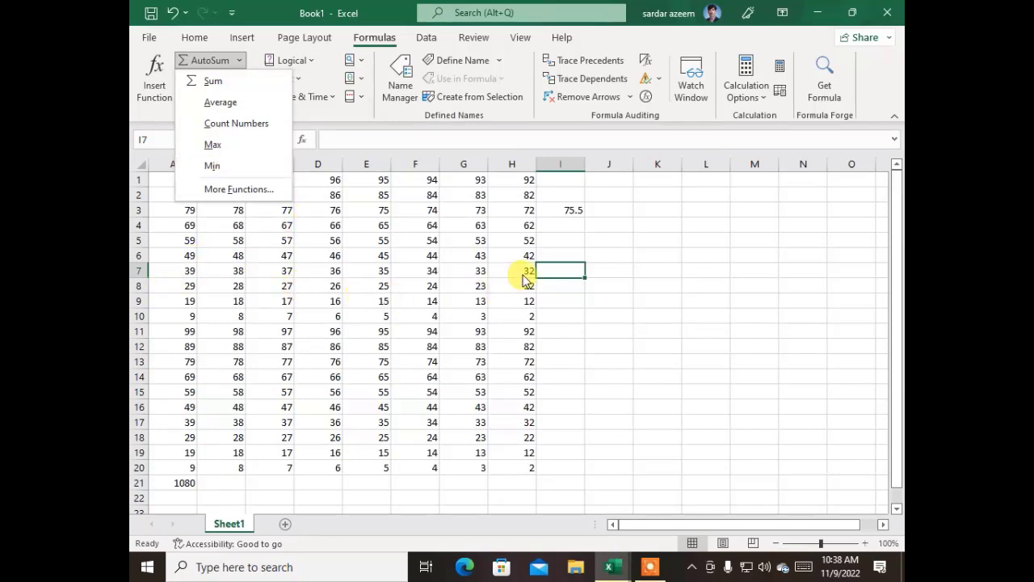
{"action": "left_click", "coordinate": [235, 145]}
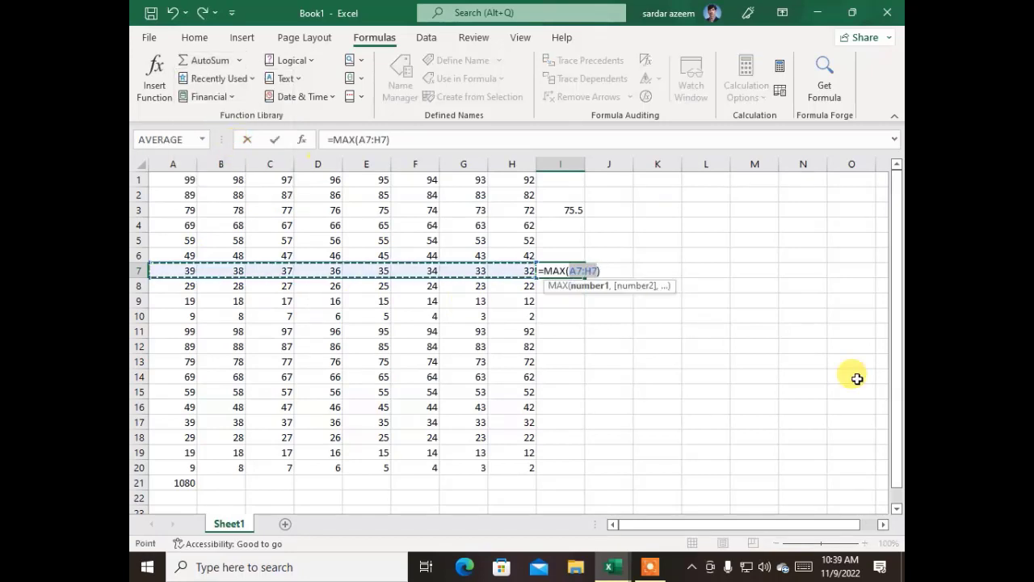
{"action": "key", "text": "Return"}
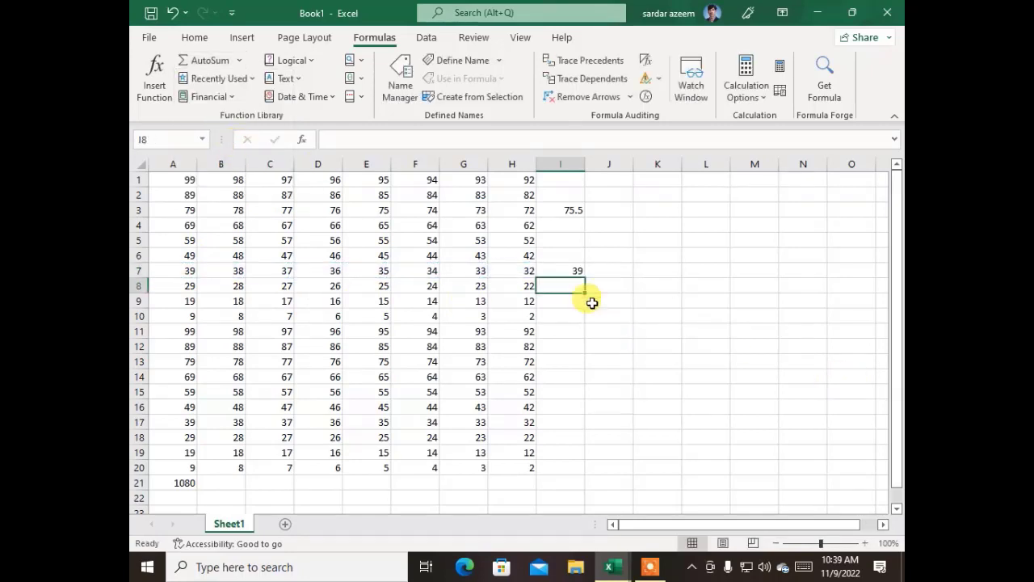
{"action": "left_click", "coordinate": [573, 269]}
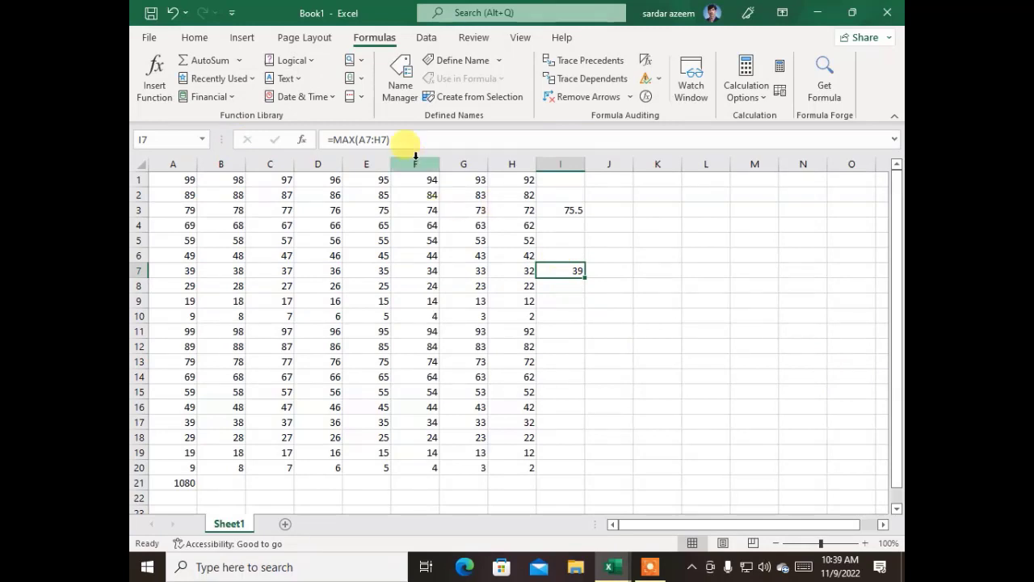
{"action": "left_click", "coordinate": [401, 139]}
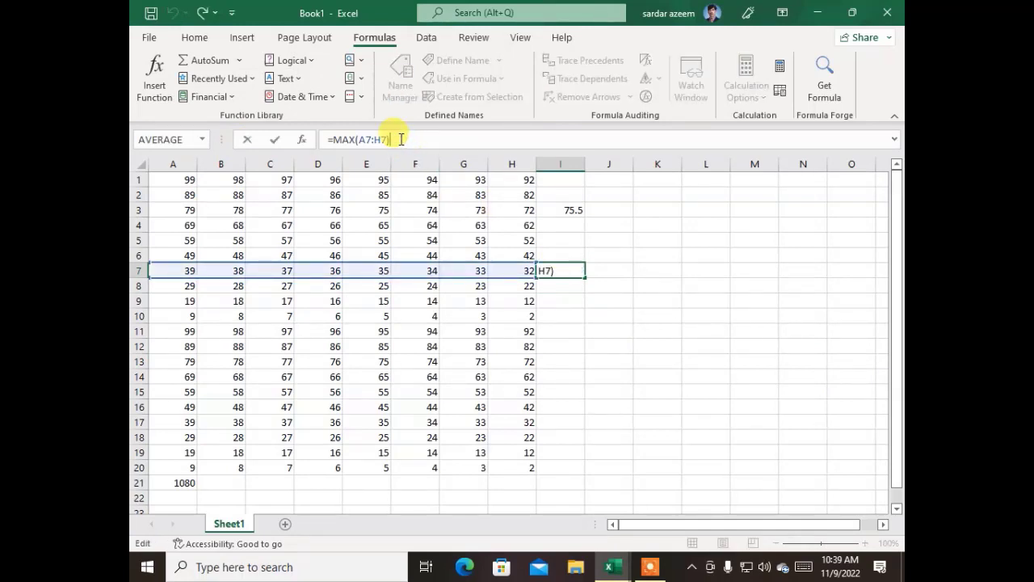
- Insert the recently used COUNT function in cell I12 for the range A12:H12
{"action": "left_click", "coordinate": [568, 341]}
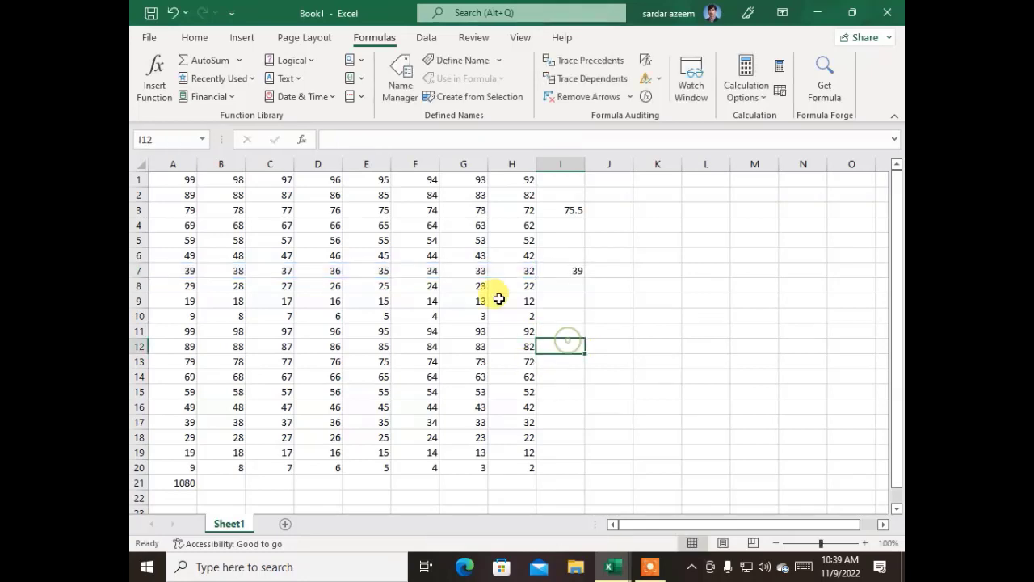
{"action": "left_click", "coordinate": [252, 79]}
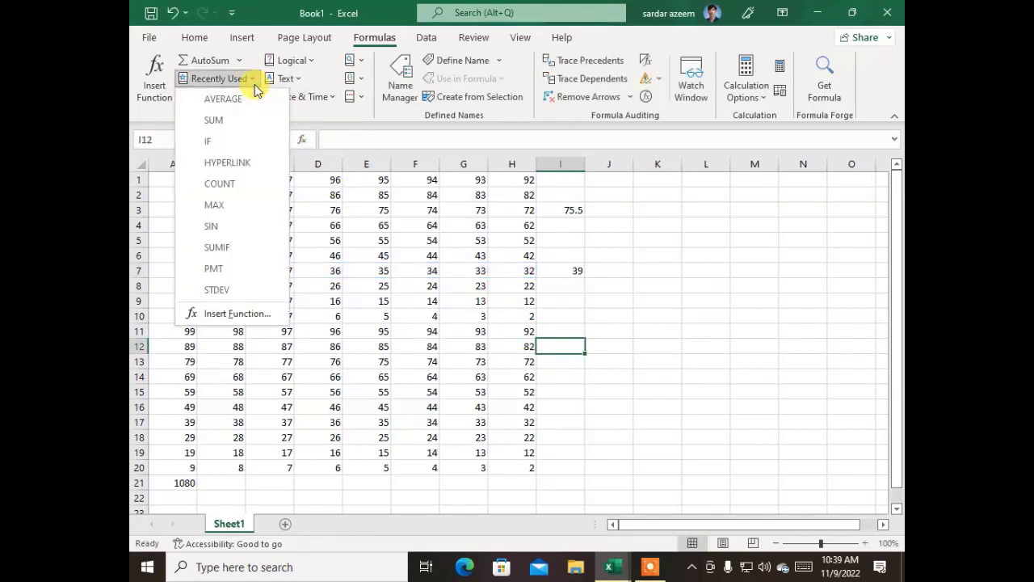
{"action": "left_click", "coordinate": [218, 185]}
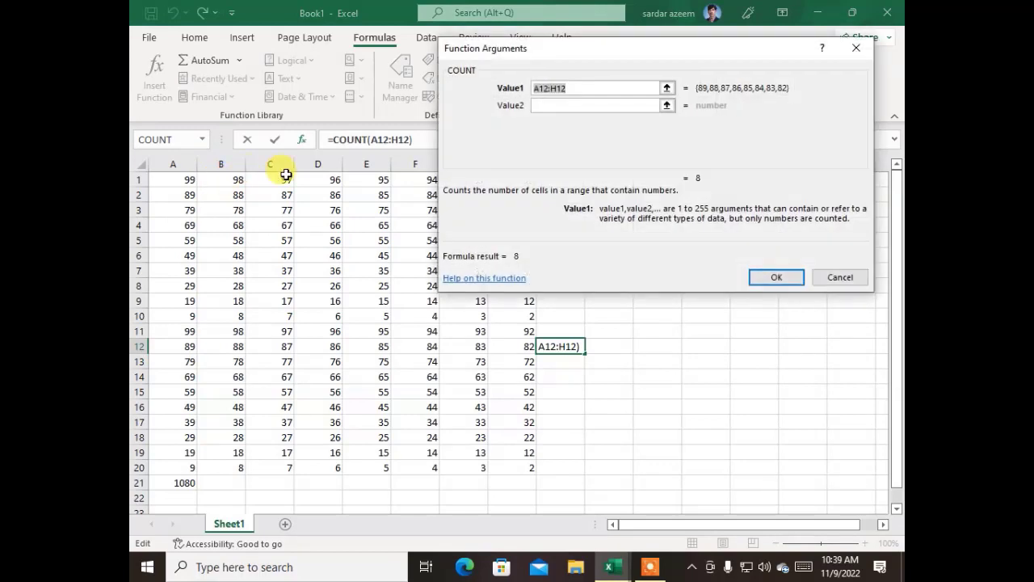
{"action": "key", "text": "Return"}
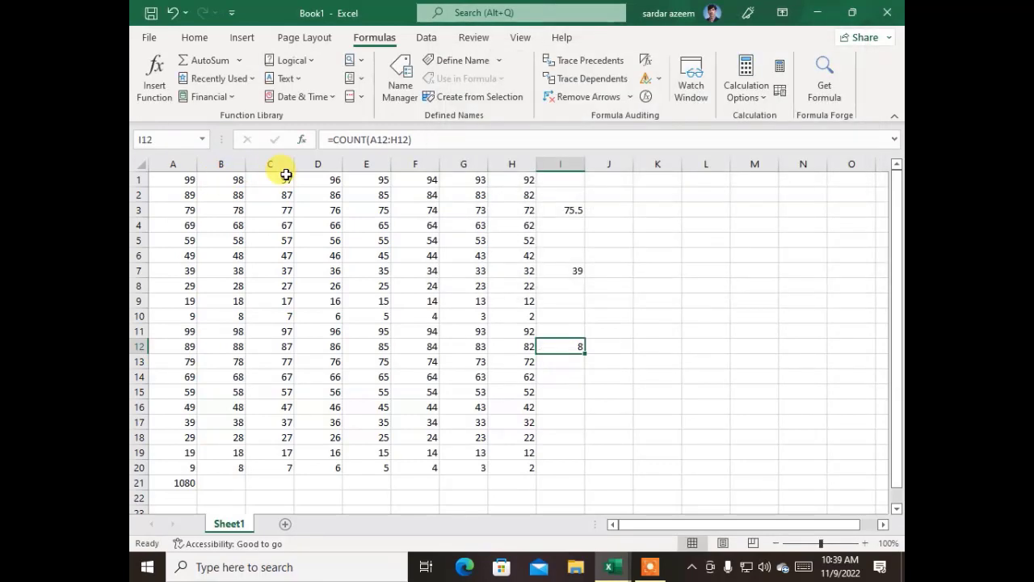
{"action": "left_click", "coordinate": [553, 391]}
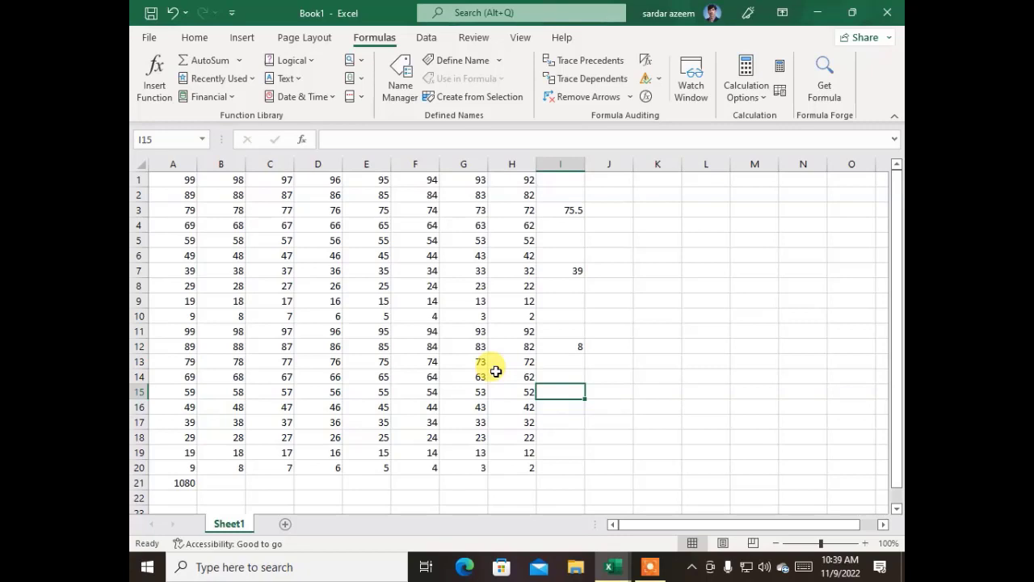
{"action": "left_click", "coordinate": [336, 318]}
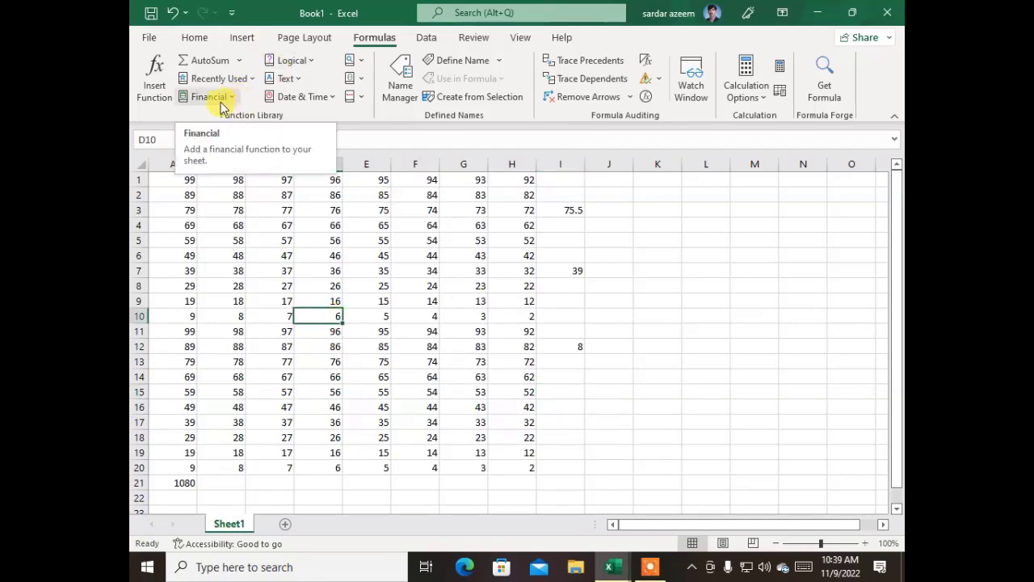
- Add a new worksheet and start the financial PV function in its cell A1
{"action": "left_click", "coordinate": [659, 343]}
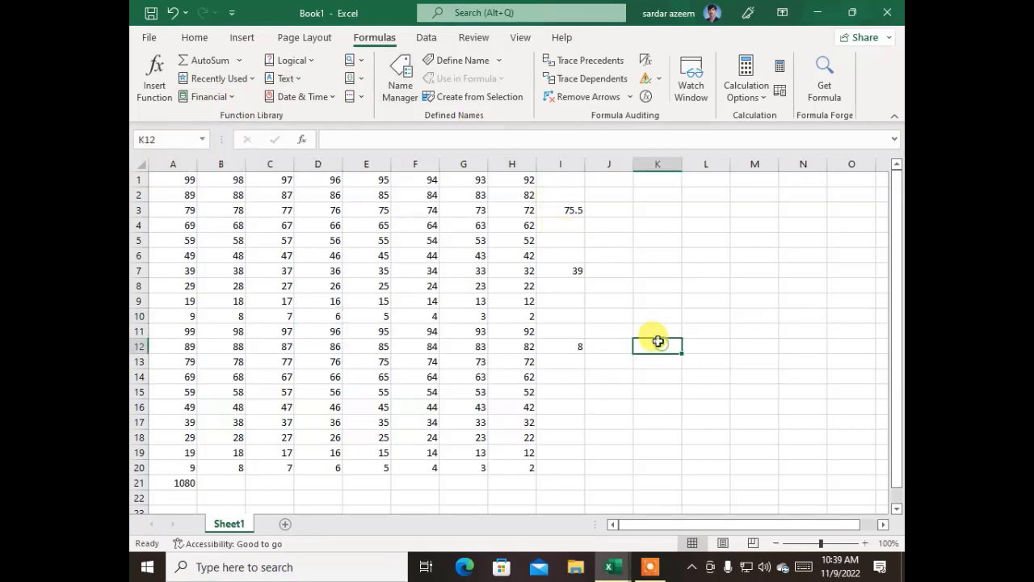
{"action": "left_click", "coordinate": [286, 525]}
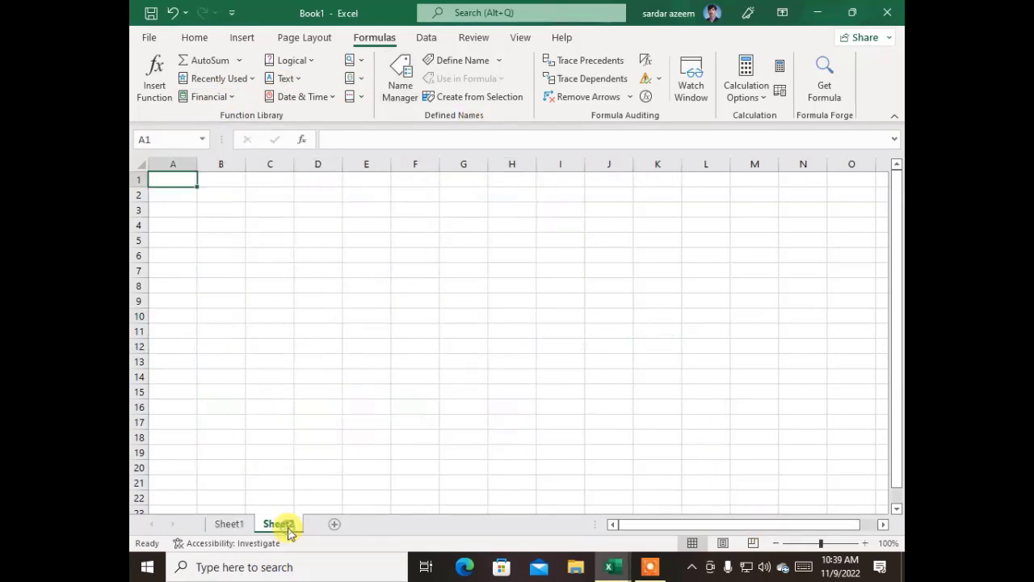
{"action": "left_click", "coordinate": [210, 98]}
{"action": "scroll", "coordinate": [245, 354], "scroll_direction": "down", "scroll_amount": 7}
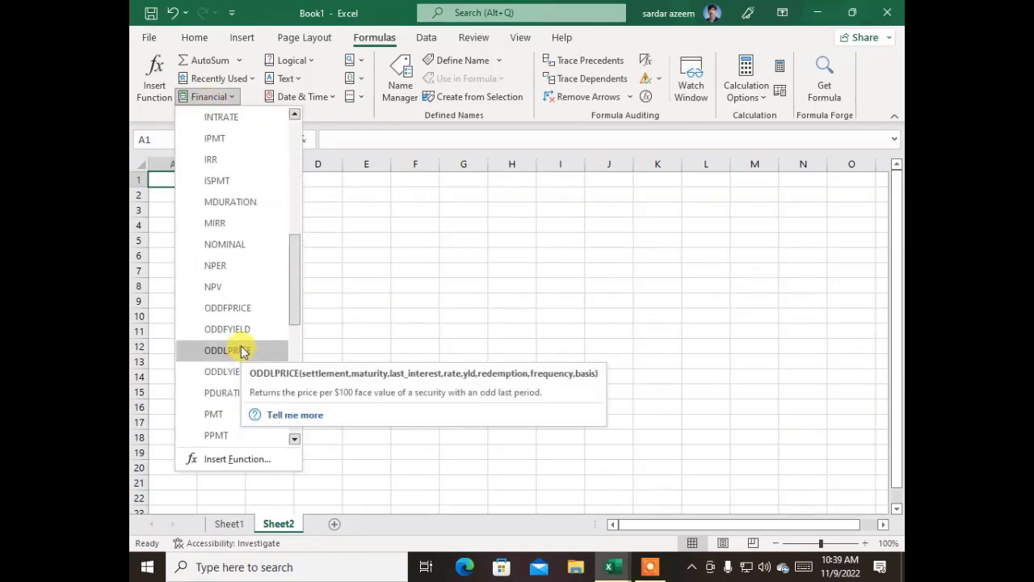
{"action": "scroll", "coordinate": [244, 351], "scroll_direction": "down", "scroll_amount": 2}
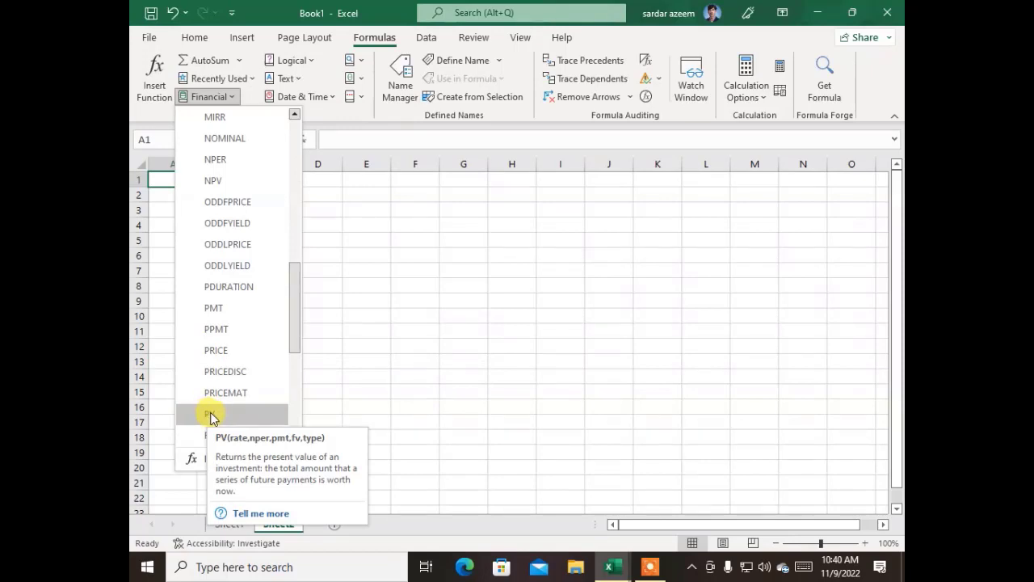
{"action": "scroll", "coordinate": [210, 416], "scroll_direction": "down", "scroll_amount": 5}
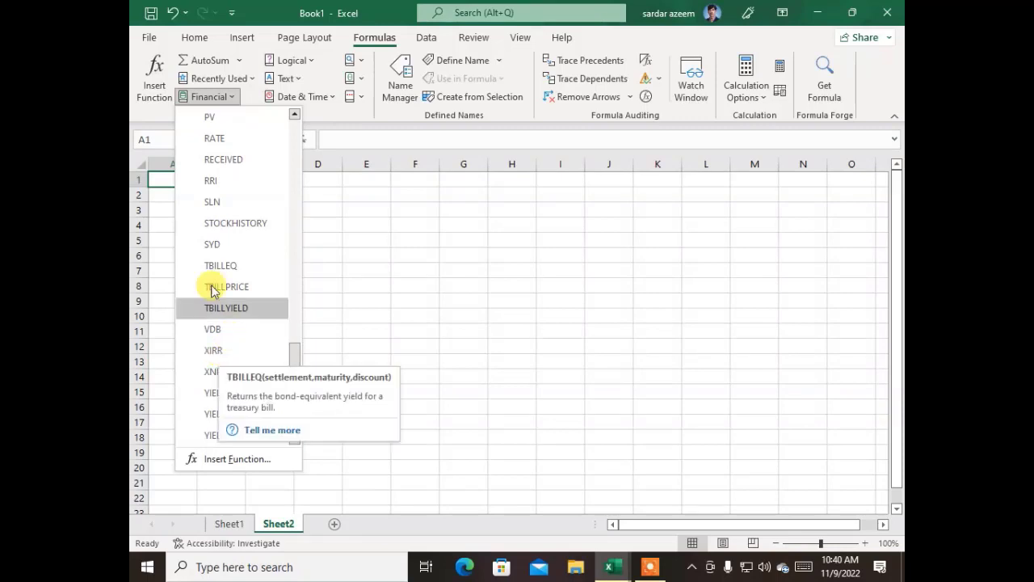
{"action": "scroll", "coordinate": [216, 286], "scroll_direction": "up", "scroll_amount": 2}
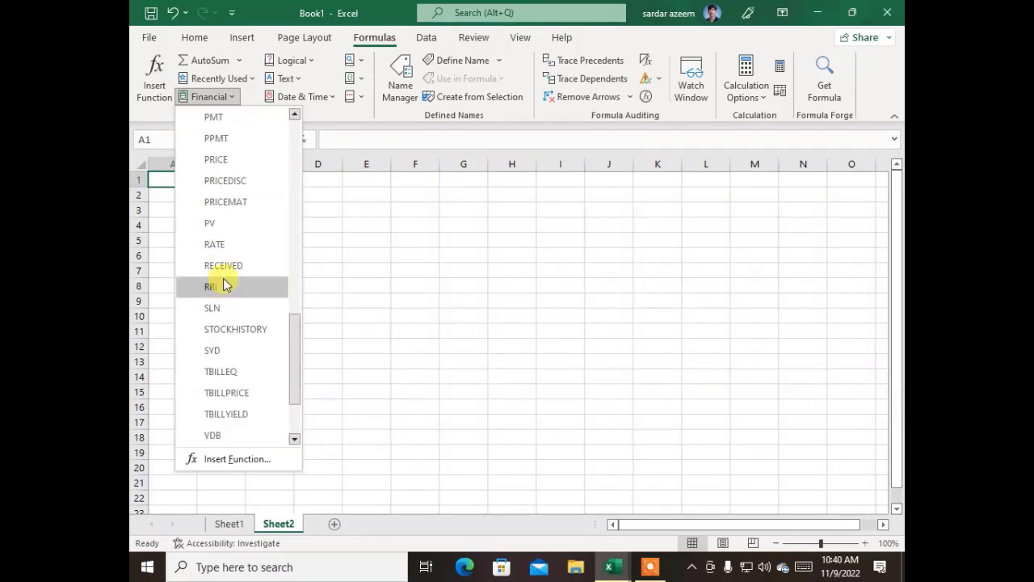
{"action": "left_click", "coordinate": [226, 230]}
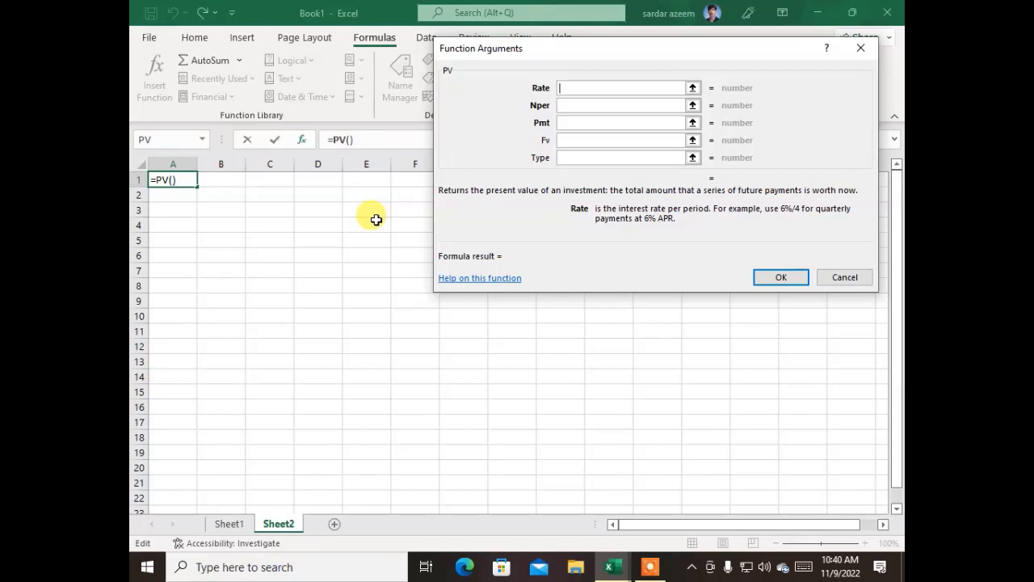
- Fill in the PV arguments with Fv 12000000, Pmt 12500, Nper 96 and Rate 8%
{"action": "left_click", "coordinate": [593, 142]}
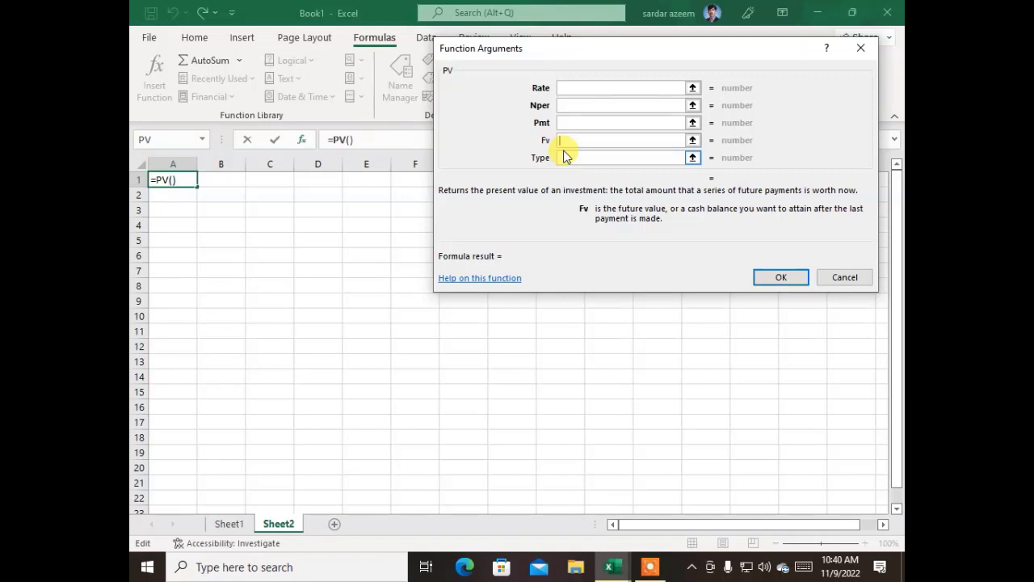
{"action": "type", "text": "12"}
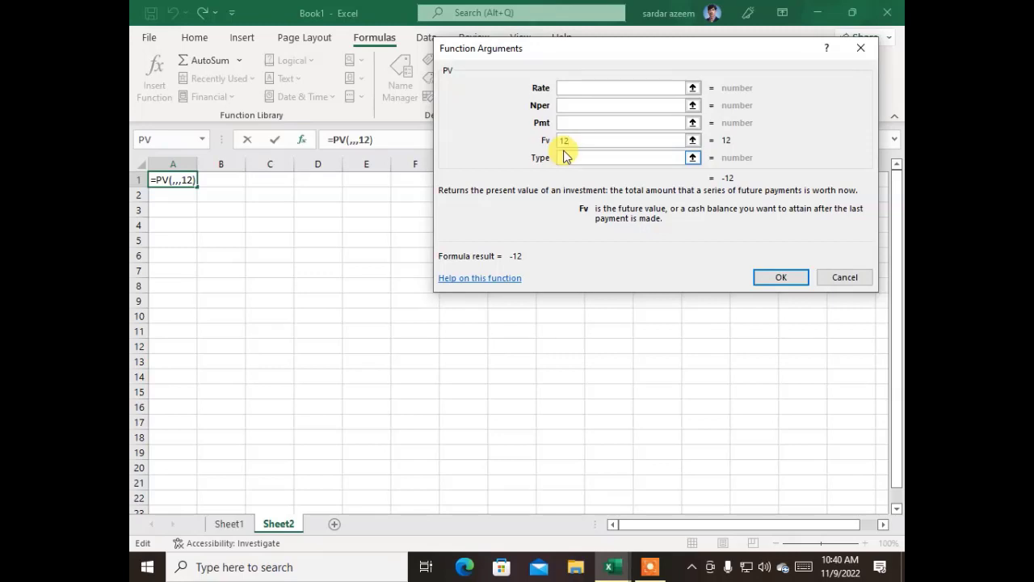
{"action": "type", "text": "000"}
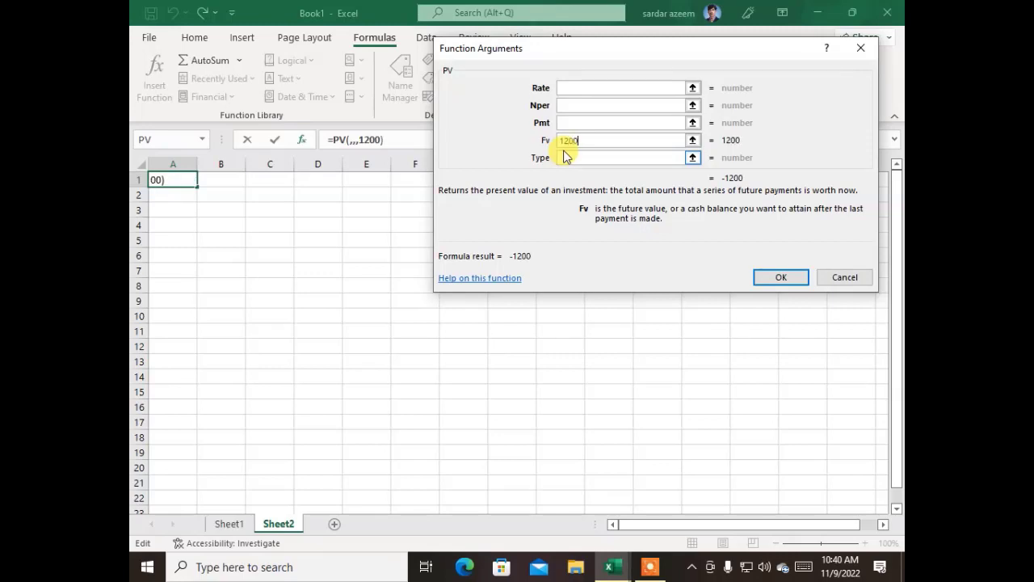
{"action": "type", "text": "000"}
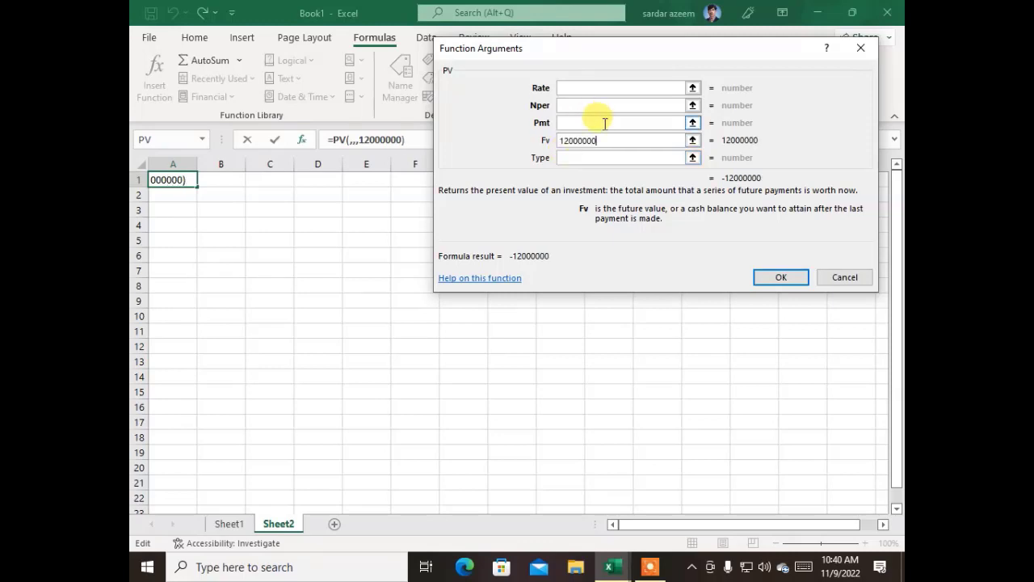
{"action": "left_click", "coordinate": [597, 127]}
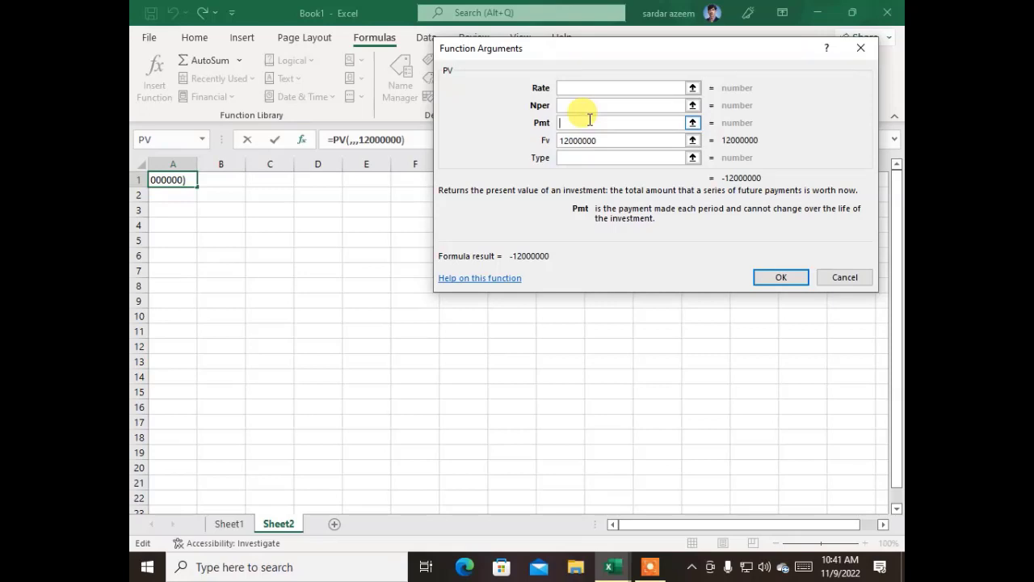
{"action": "type", "text": "12500"}
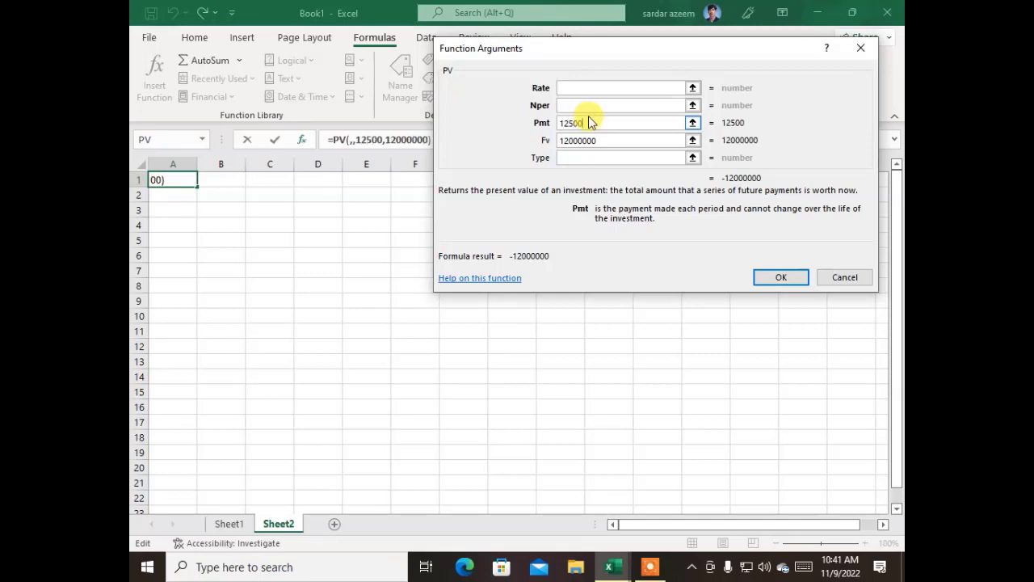
{"action": "left_click", "coordinate": [594, 103]}
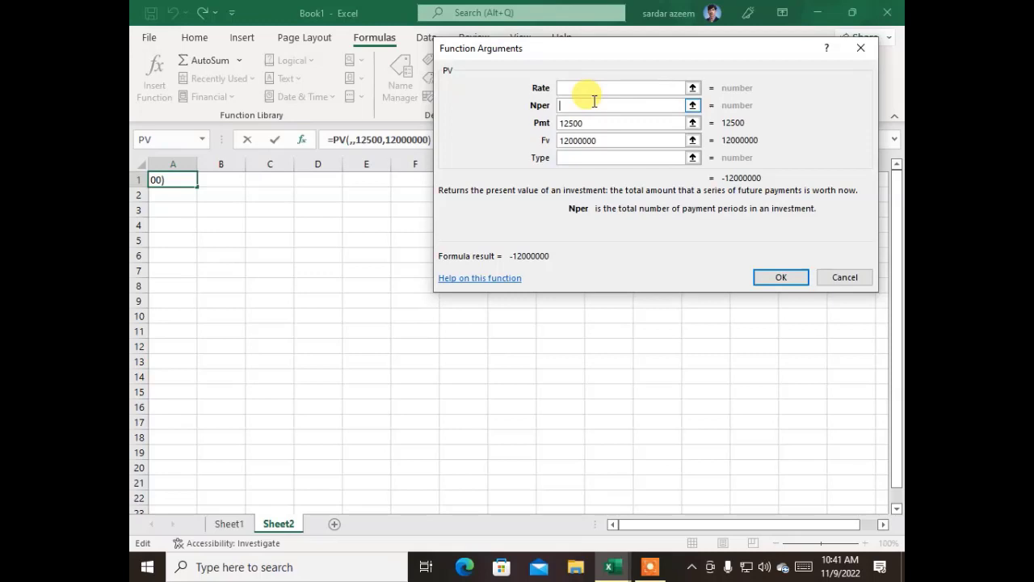
{"action": "type", "text": "96"}
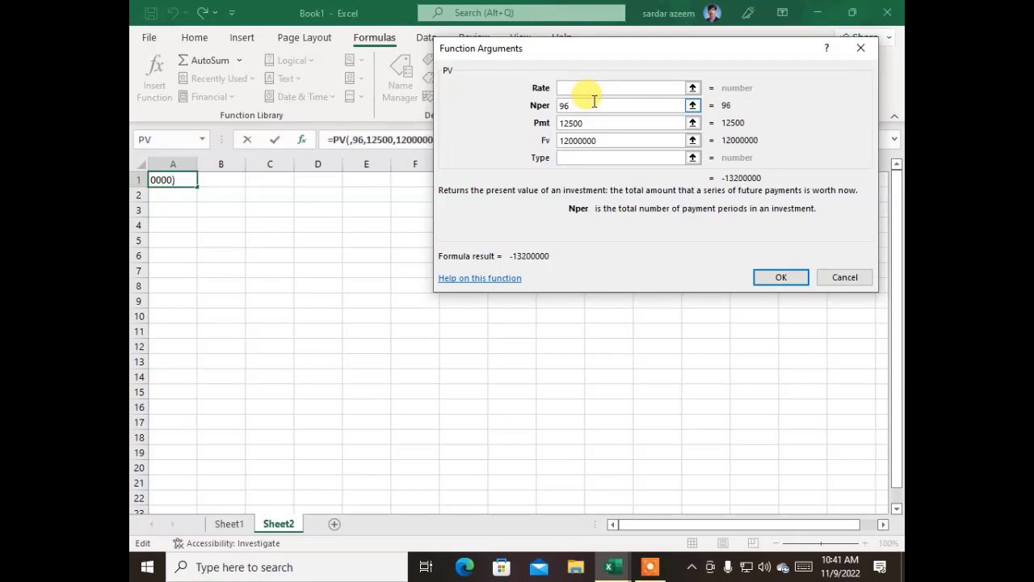
{"action": "left_click", "coordinate": [577, 87]}
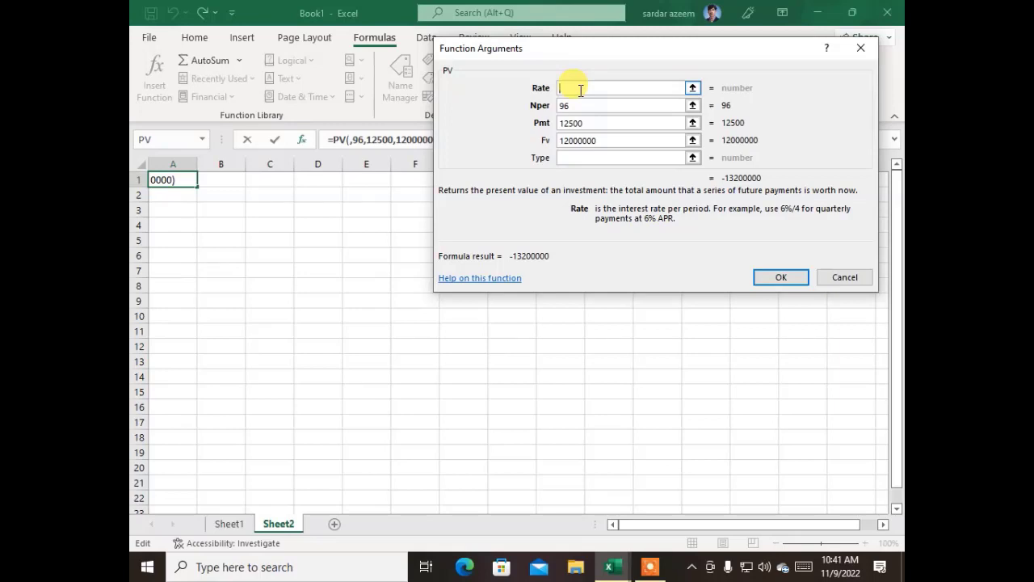
{"action": "type", "text": "8"}
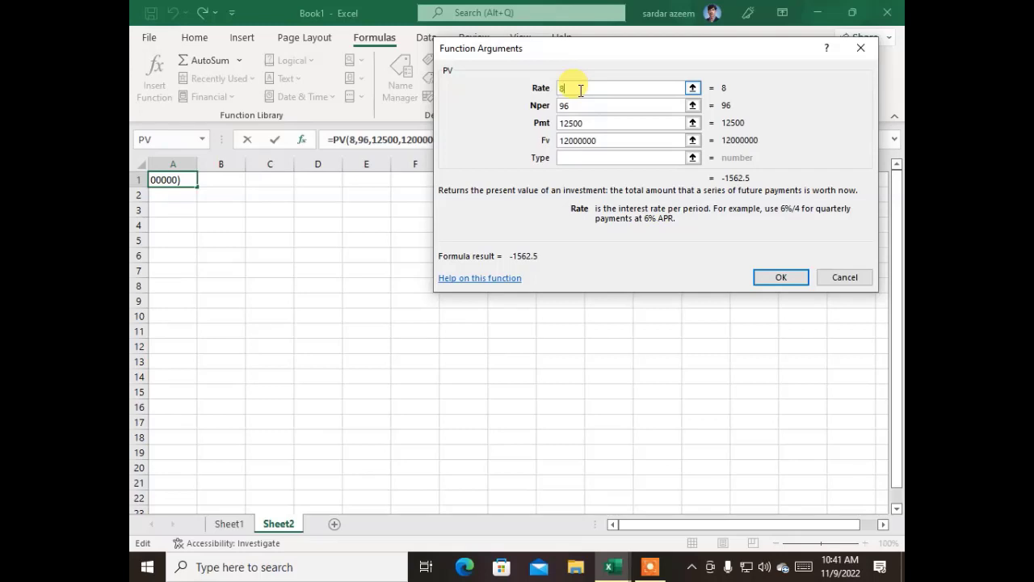
{"action": "type", "text": "%"}
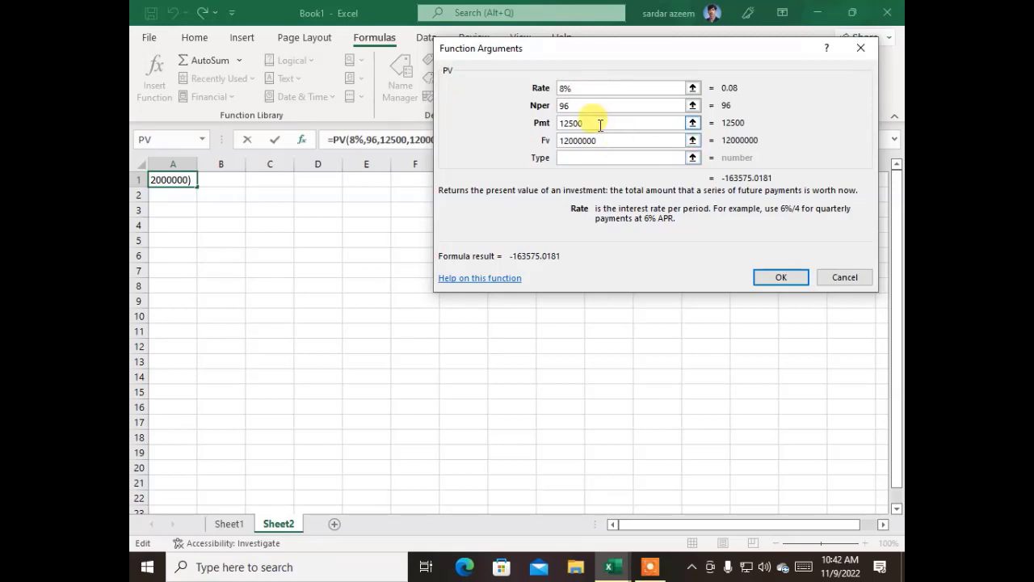
- Review the payment, period, rate and future value arguments, and insert the PV function in A1
{"action": "left_click", "coordinate": [600, 125]}
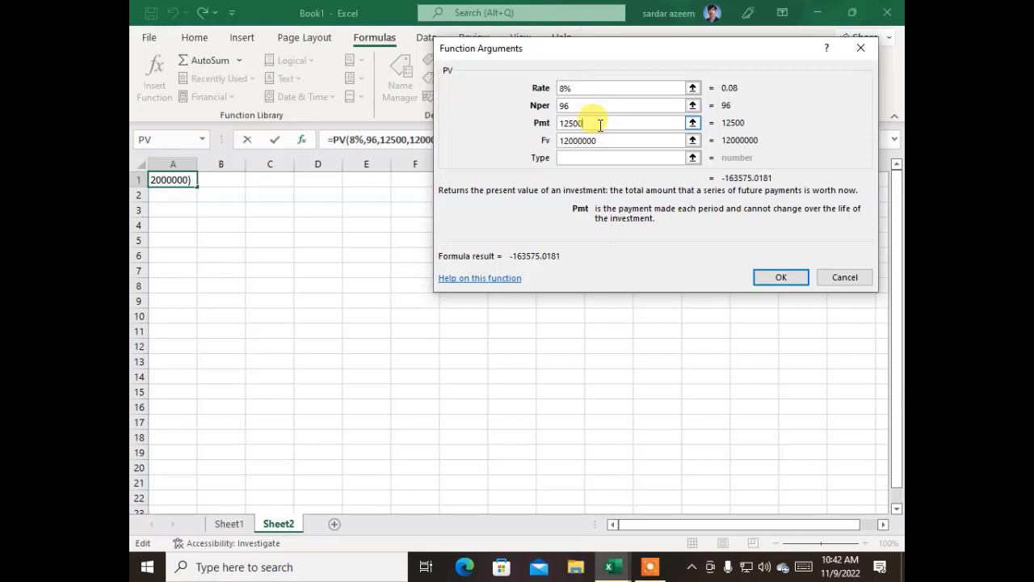
{"action": "double_click", "coordinate": [593, 100]}
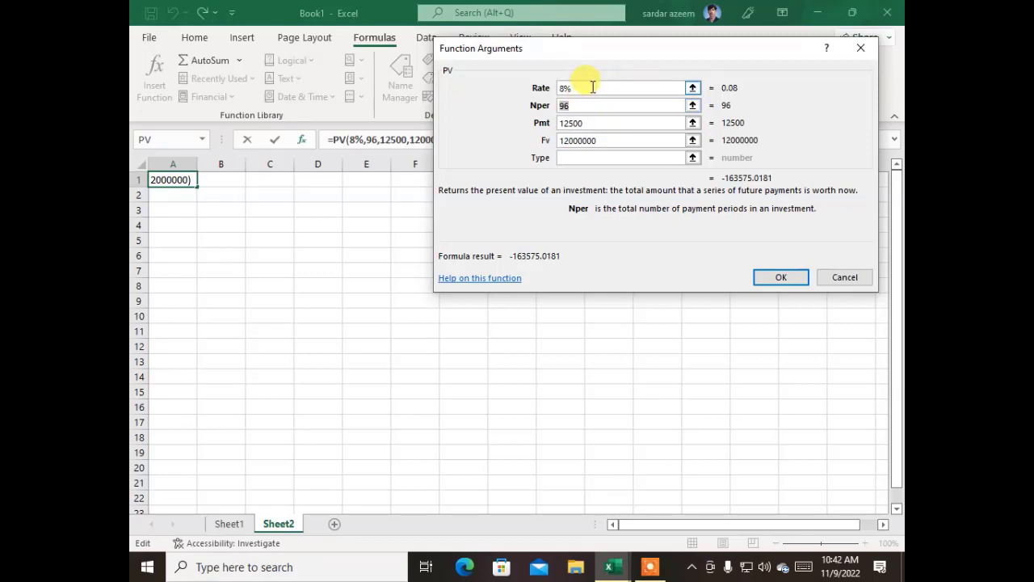
{"action": "left_click", "coordinate": [593, 88]}
{"action": "left_click", "coordinate": [587, 141]}
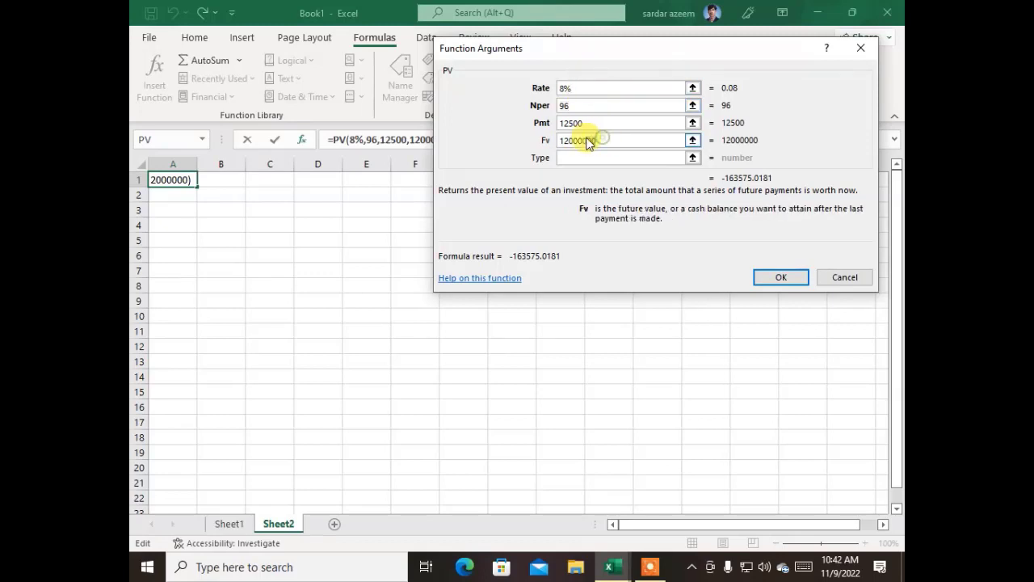
{"action": "left_click", "coordinate": [581, 89]}
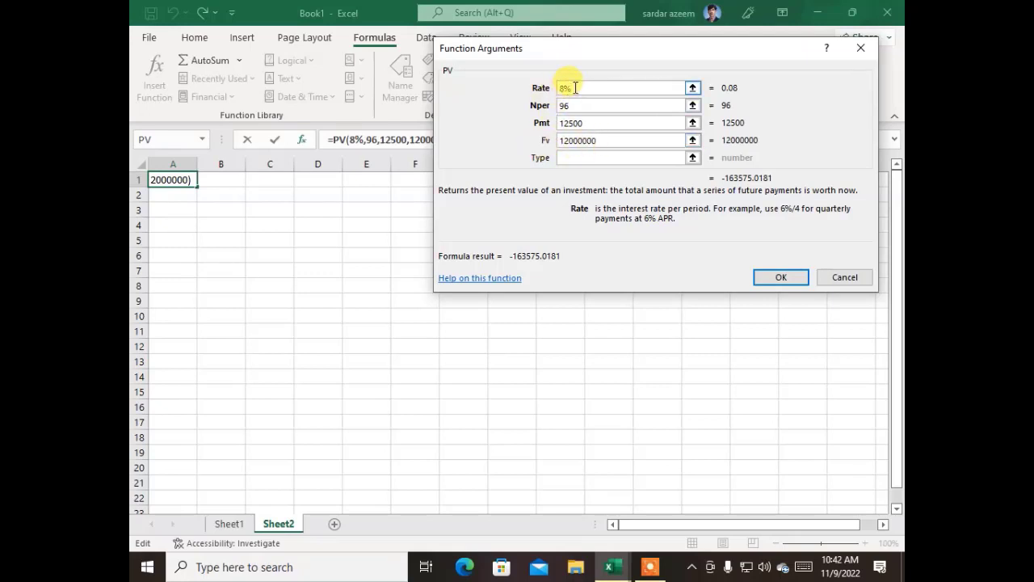
{"action": "left_click", "coordinate": [776, 277]}
- Inspect the PV result and its formula in cell A1 of Sheet2
{"action": "left_click", "coordinate": [230, 284]}
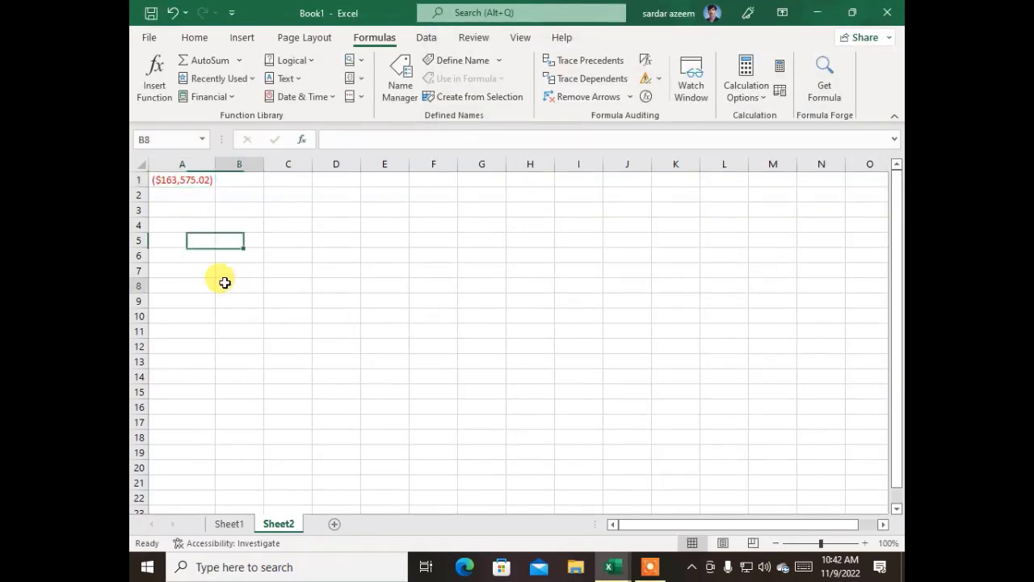
{"action": "left_click", "coordinate": [173, 181]}
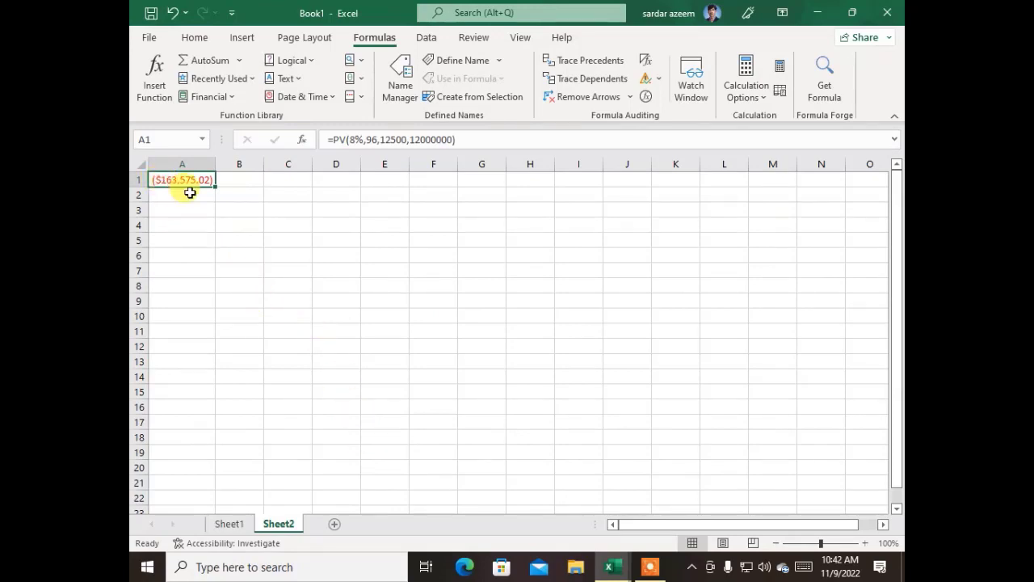
{"action": "left_click", "coordinate": [223, 255]}
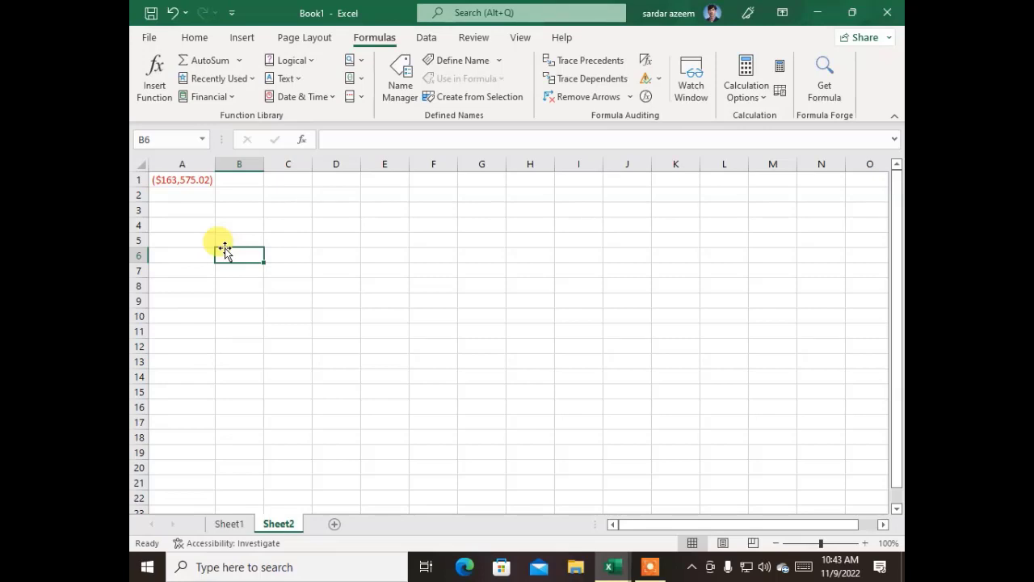
- Return to Sheet1 and look through the available Financial and Text functions
{"action": "left_click", "coordinate": [229, 525]}
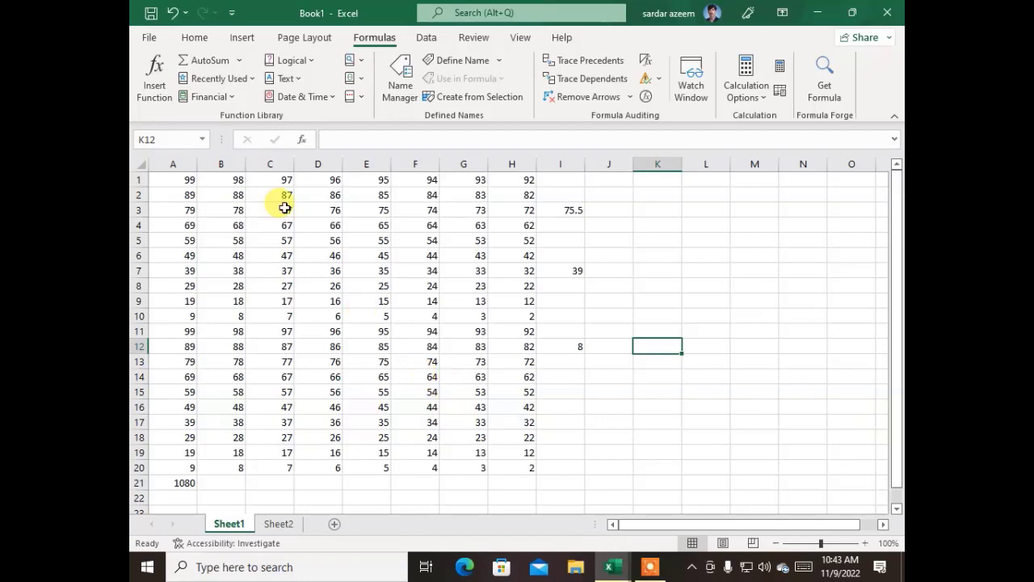
{"action": "left_click", "coordinate": [220, 98]}
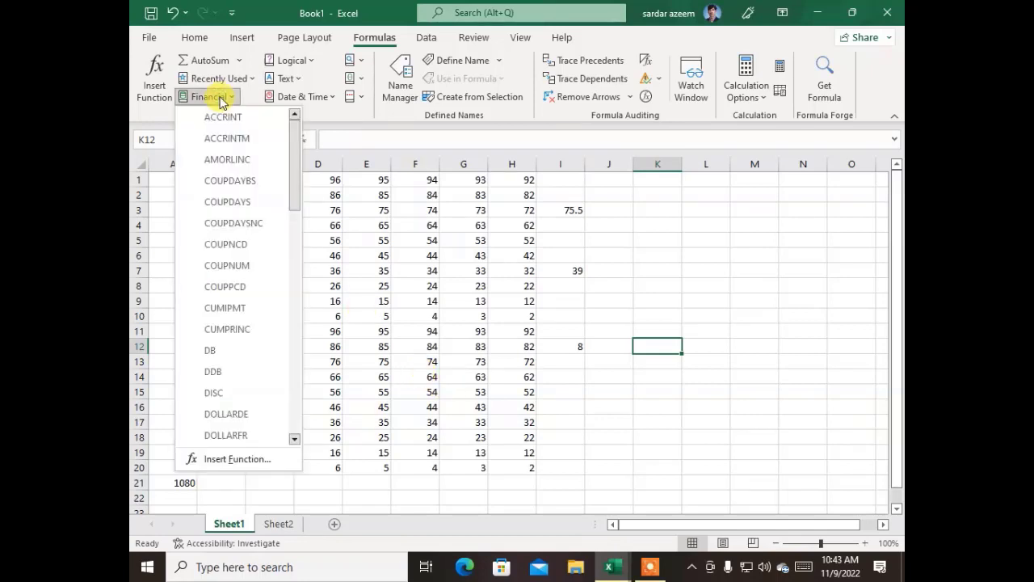
{"action": "left_click", "coordinate": [214, 97]}
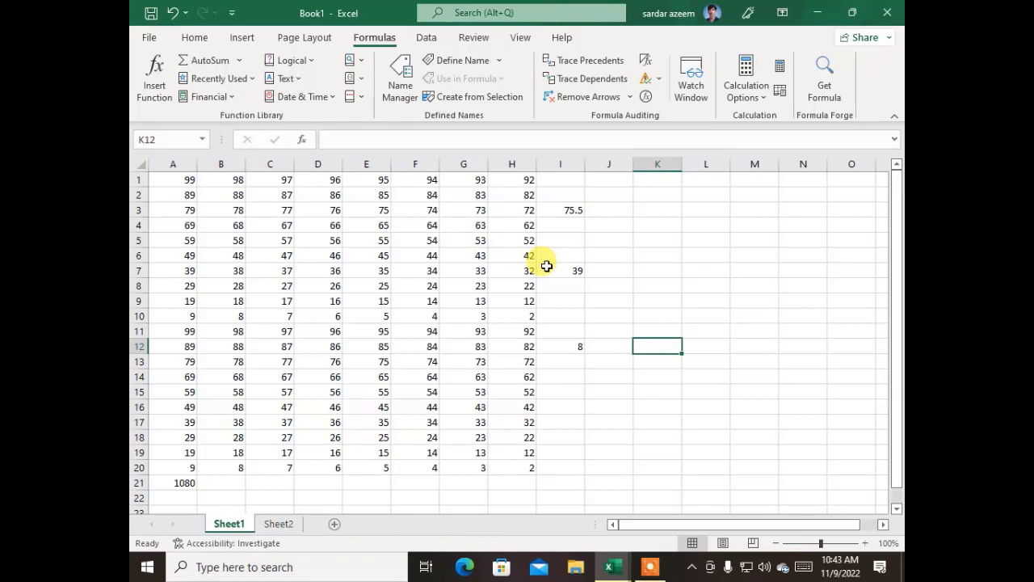
{"action": "left_click", "coordinate": [292, 79]}
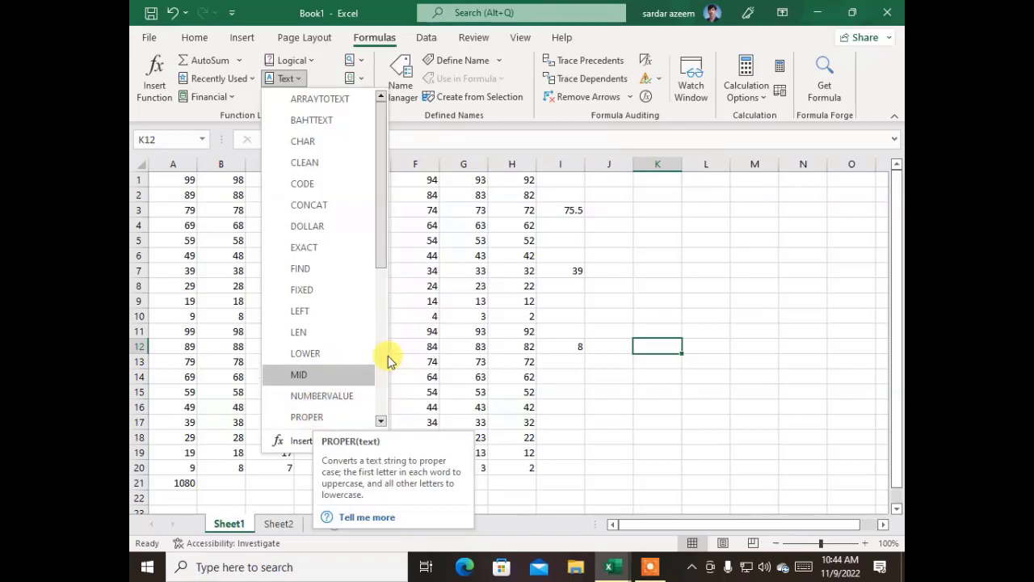
{"action": "left_click", "coordinate": [589, 295]}
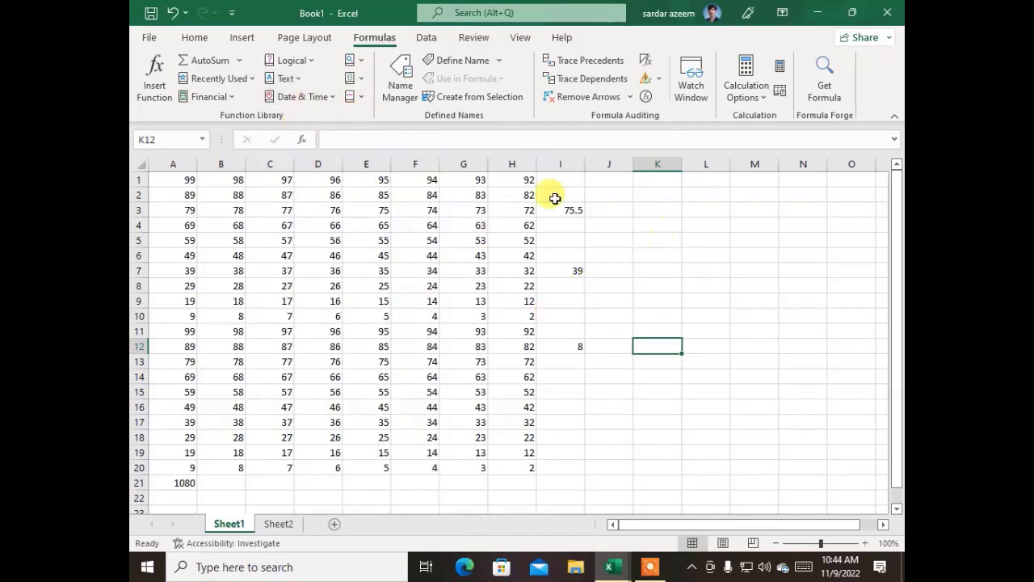
- Insert the DATE function in cell K12 with Year 2022, Month 11 and Day 09
{"action": "left_click", "coordinate": [313, 96]}
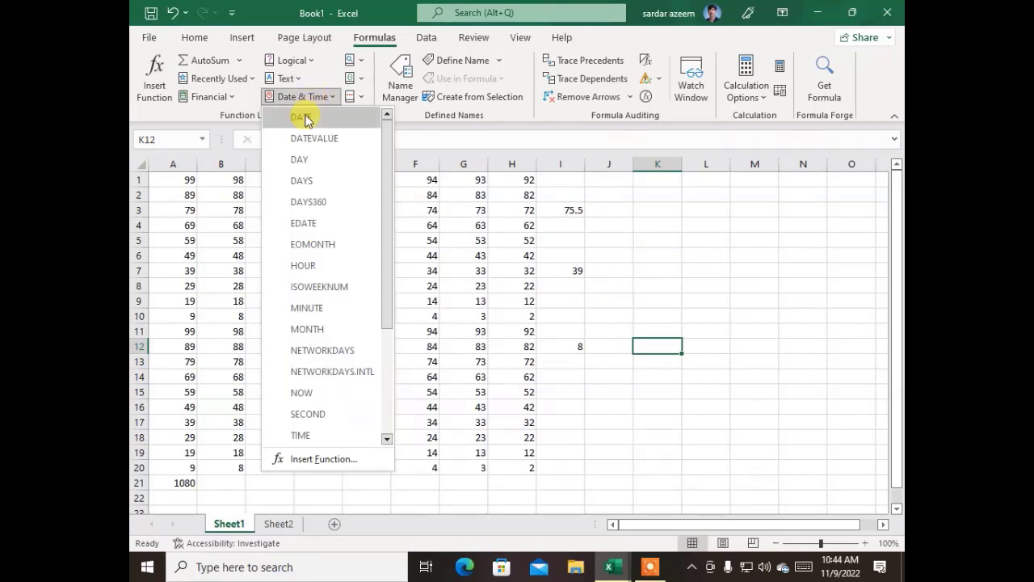
{"action": "left_click", "coordinate": [305, 117]}
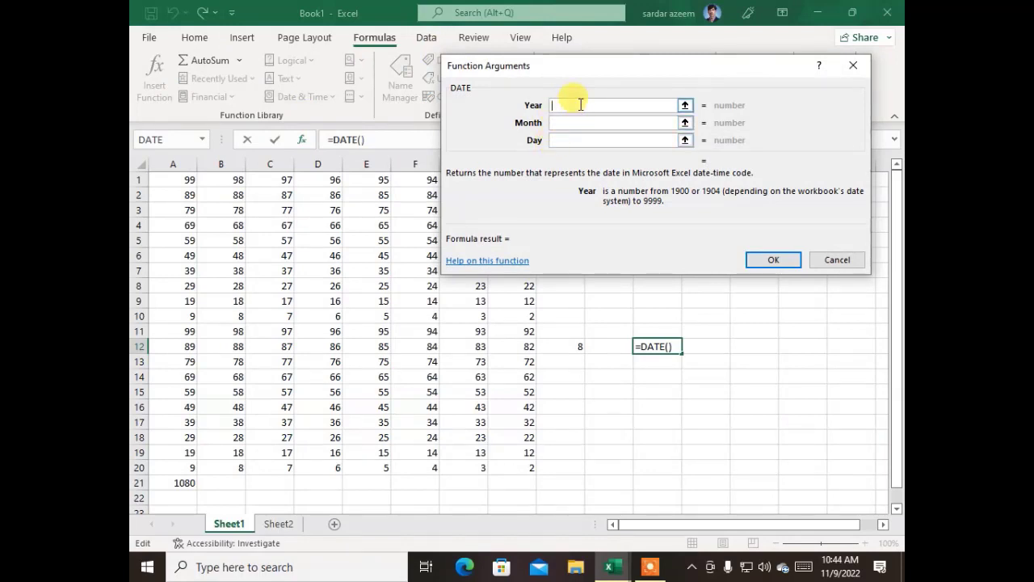
{"action": "type", "text": "2022"}
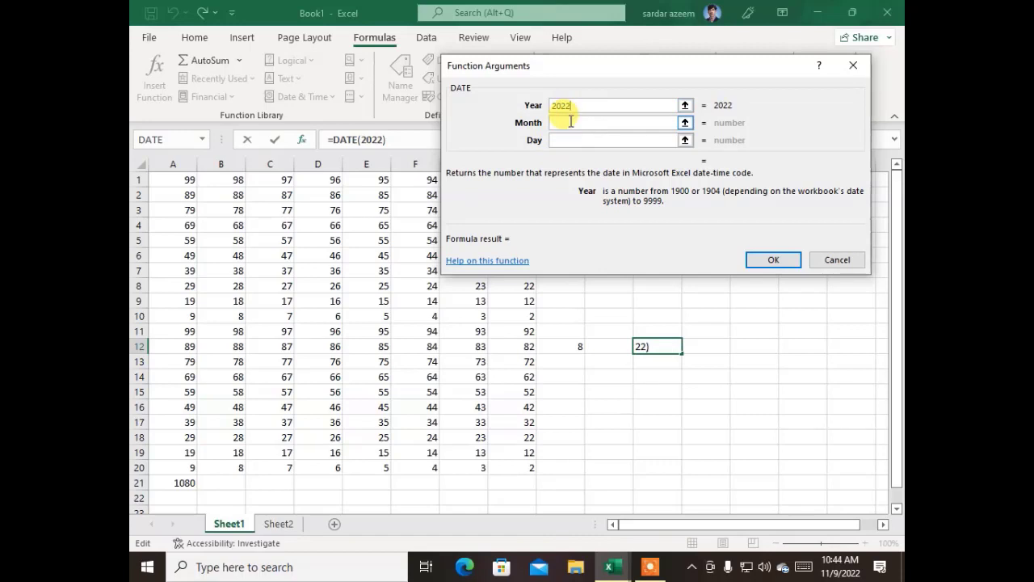
{"action": "left_click", "coordinate": [570, 121]}
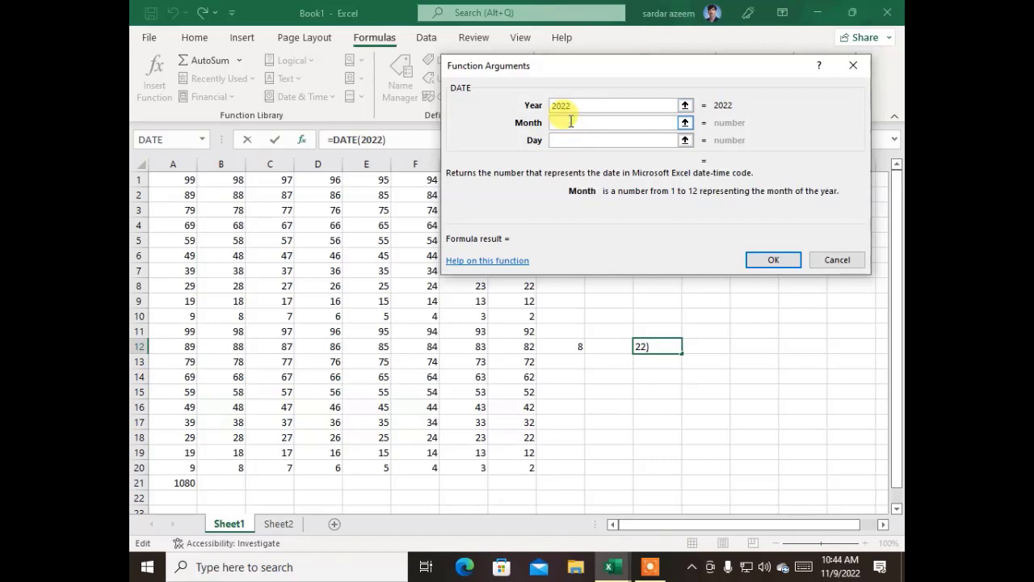
{"action": "type", "text": "11"}
{"action": "left_click", "coordinate": [576, 140]}
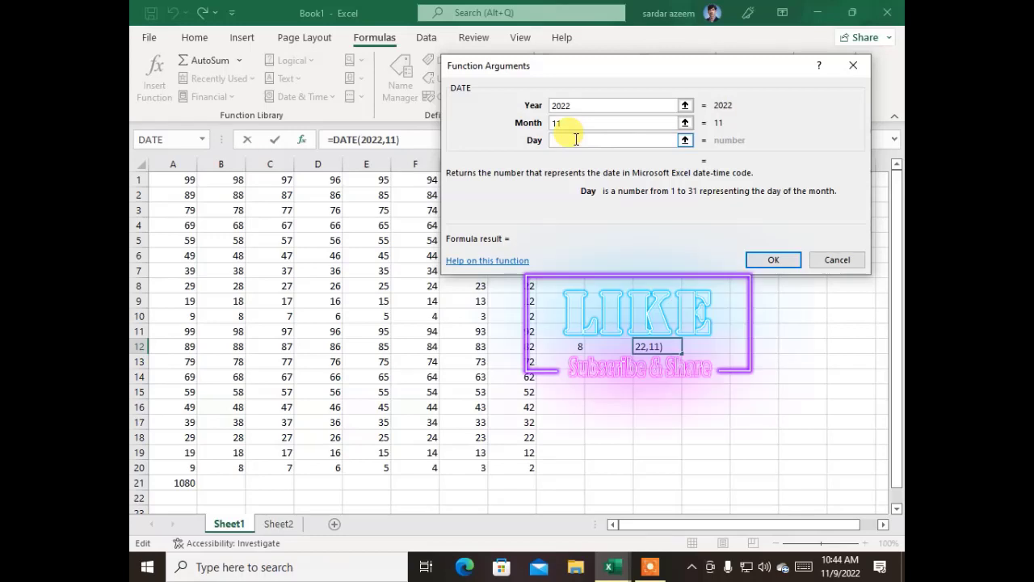
{"action": "type", "text": "09"}
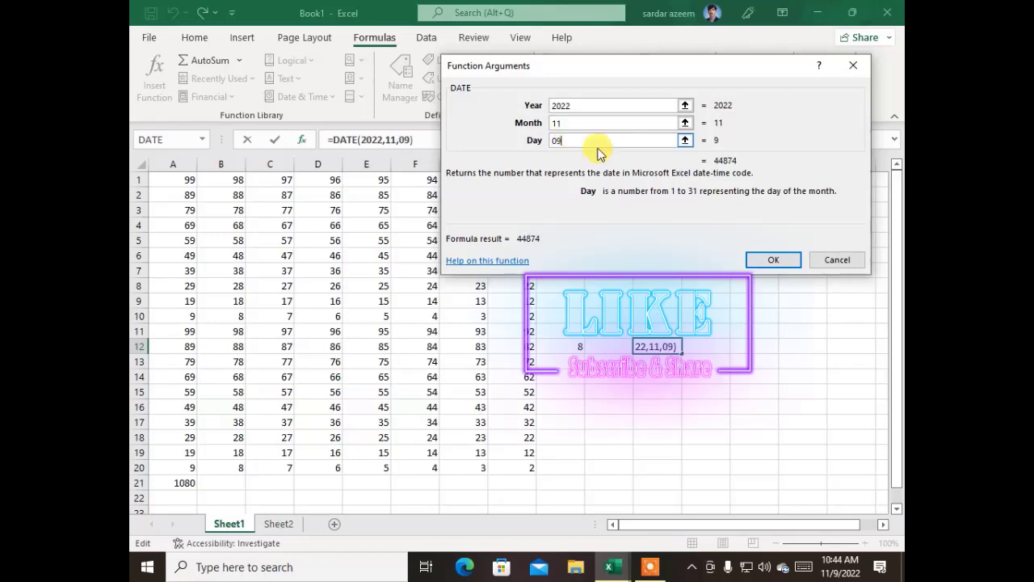
{"action": "left_click", "coordinate": [763, 258]}
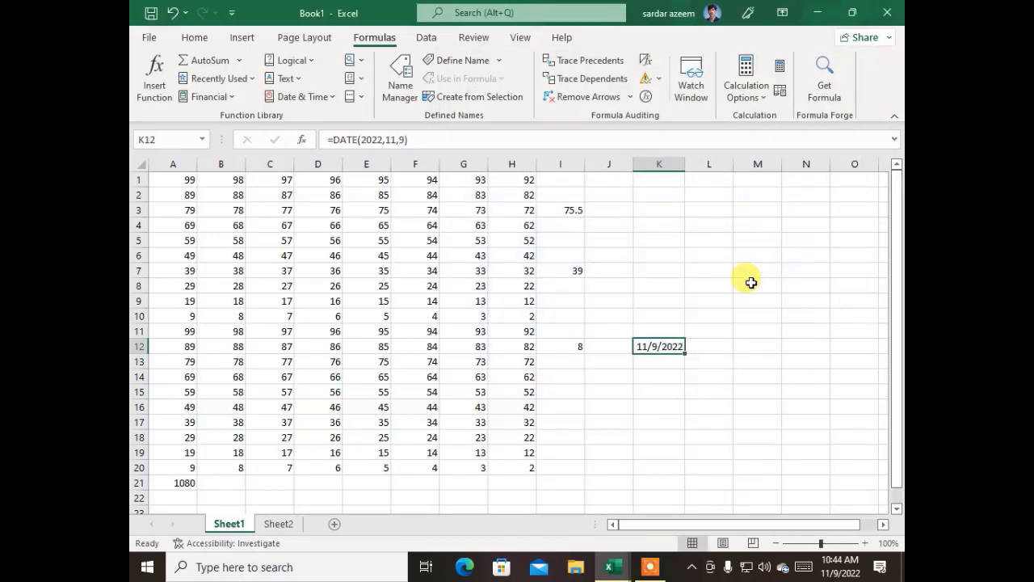
{"action": "left_click", "coordinate": [752, 349]}
{"action": "left_click", "coordinate": [646, 347]}
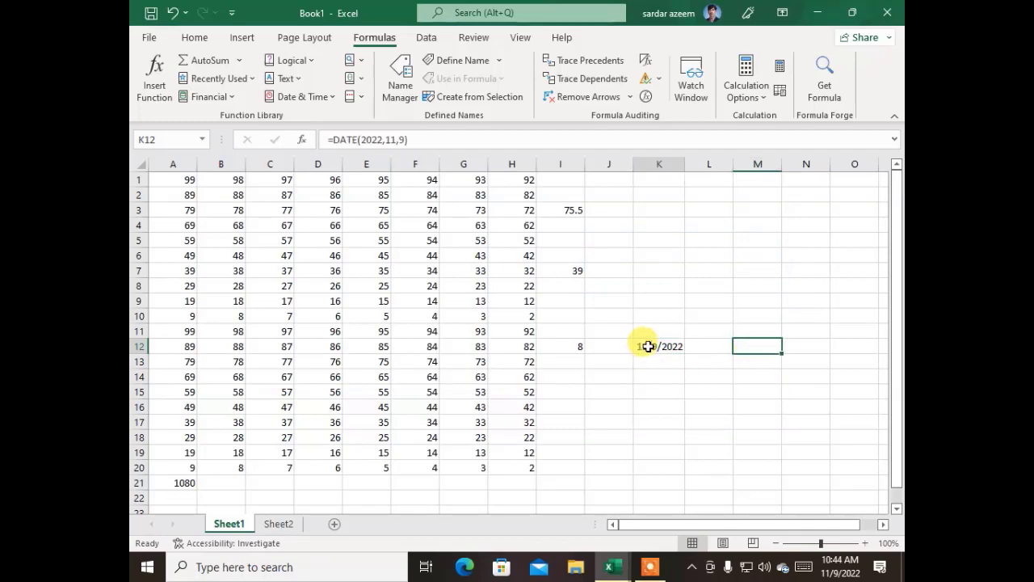
- Look through the available Date & Time functions, including TIME and SECOND
{"action": "left_click", "coordinate": [747, 266]}
{"action": "left_click", "coordinate": [297, 99]}
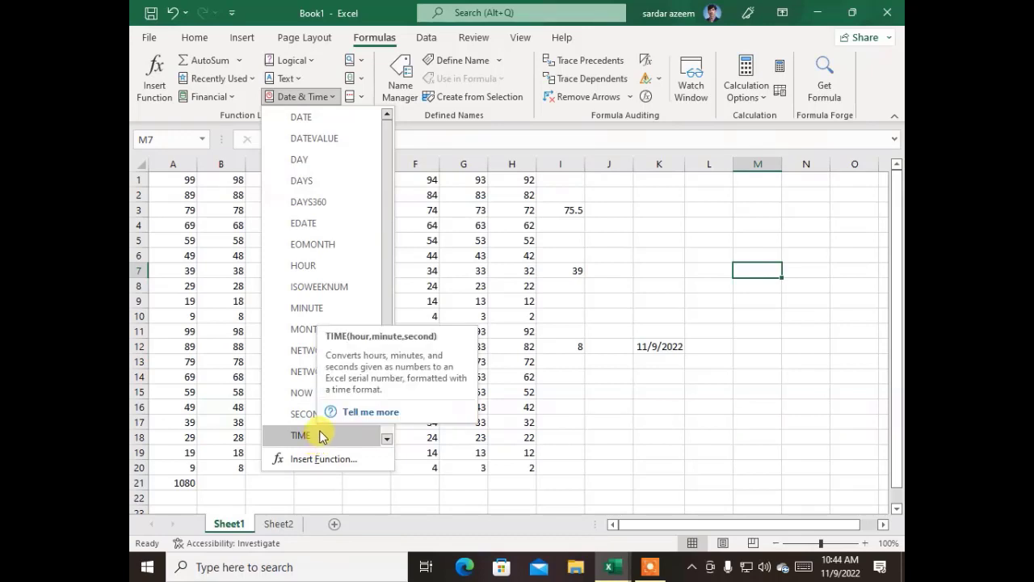
{"action": "scroll", "coordinate": [339, 211], "scroll_direction": "down", "scroll_amount": 3}
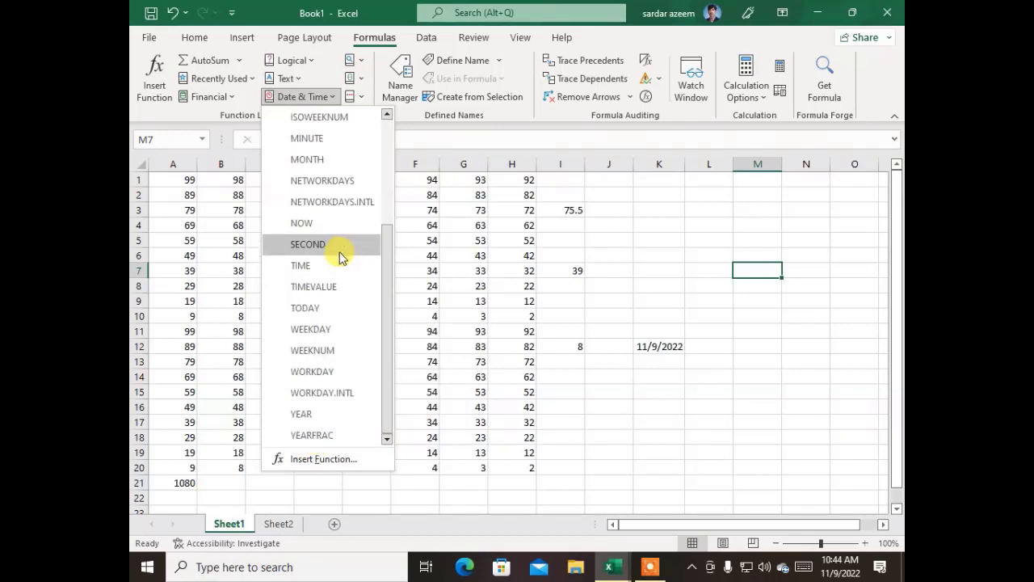
{"action": "scroll", "coordinate": [322, 348], "scroll_direction": "up", "scroll_amount": 2}
{"action": "scroll", "coordinate": [322, 348], "scroll_direction": "up", "scroll_amount": 1}
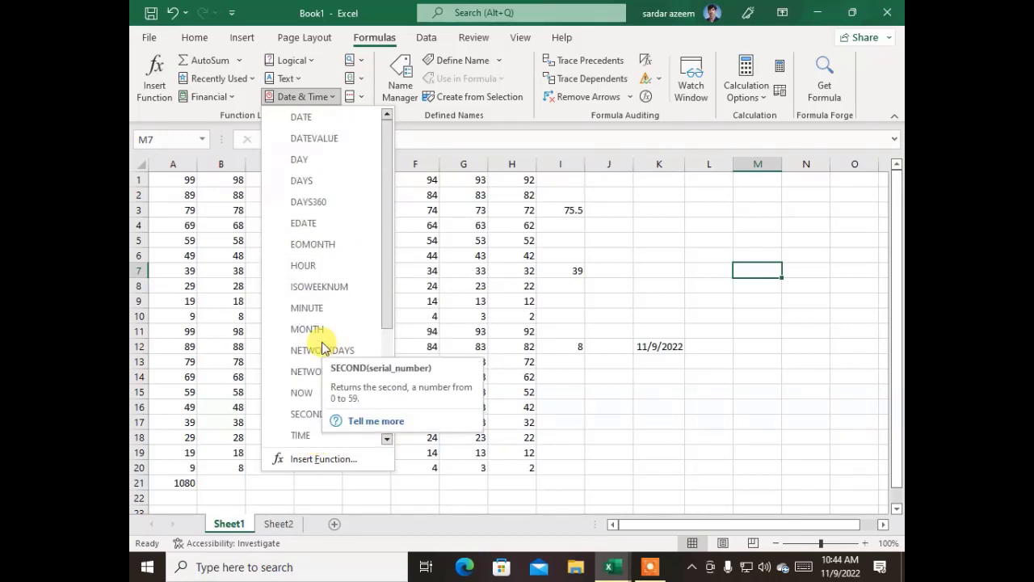
{"action": "left_click", "coordinate": [647, 214]}
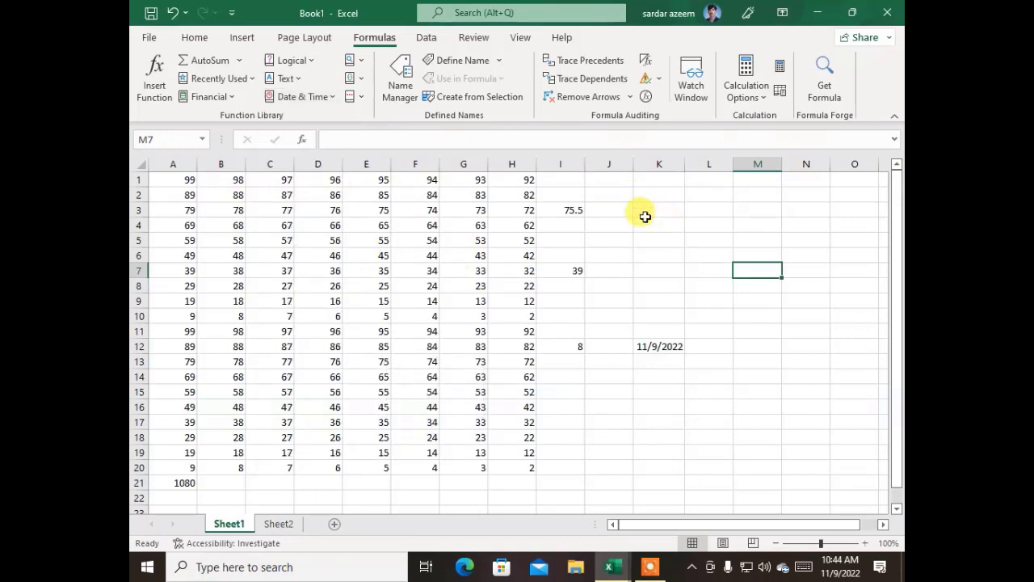
{"action": "left_click", "coordinate": [618, 211]}
{"action": "left_click", "coordinate": [608, 255]}
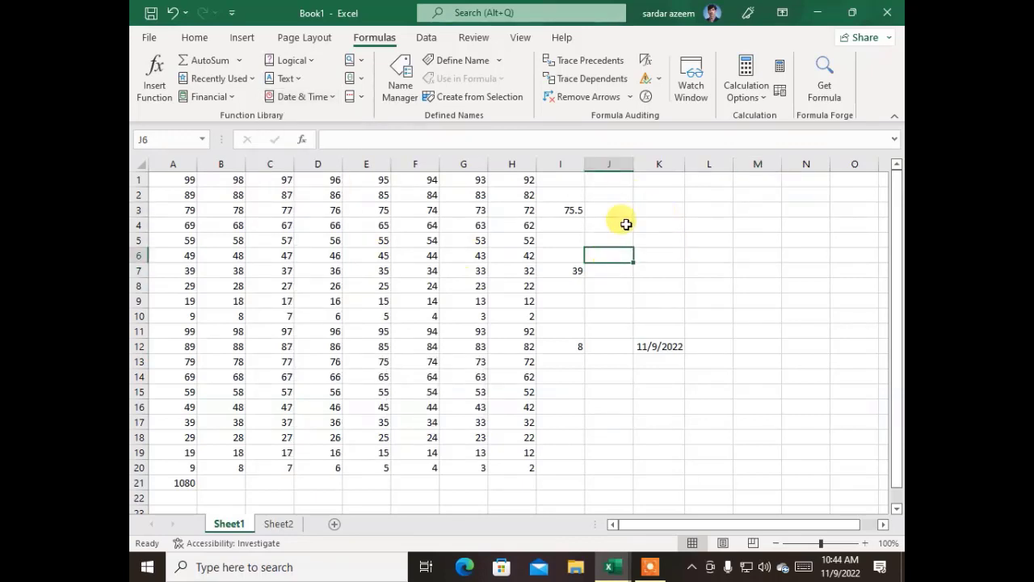
{"action": "left_click", "coordinate": [627, 223]}
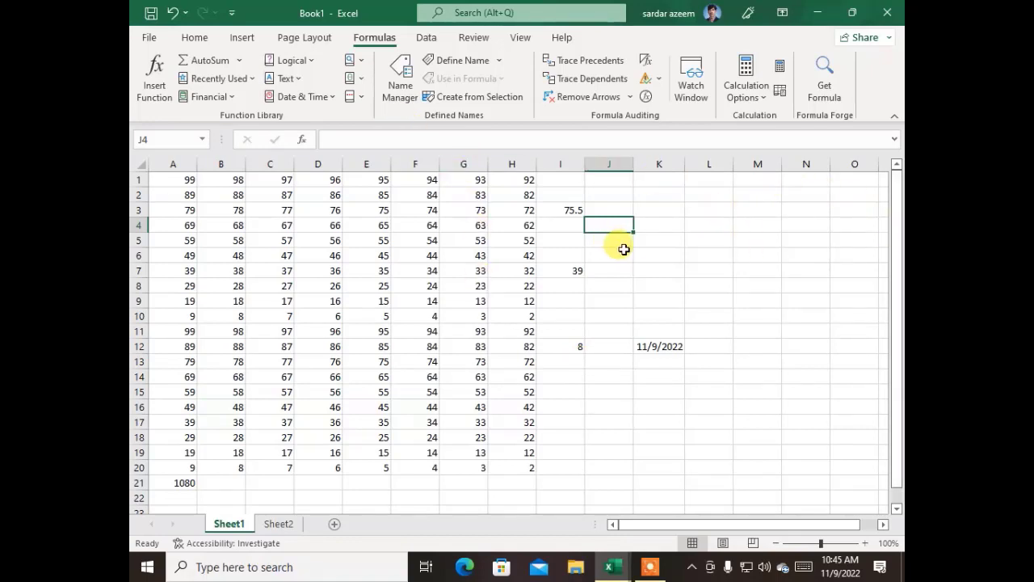
{"action": "left_click", "coordinate": [636, 210]}
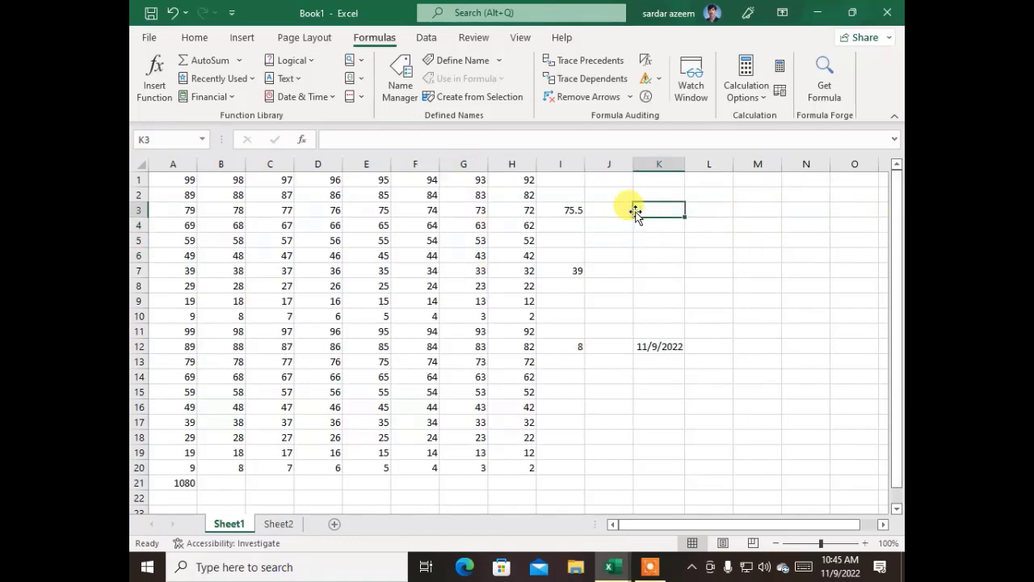
{"action": "left_click", "coordinate": [601, 189]}
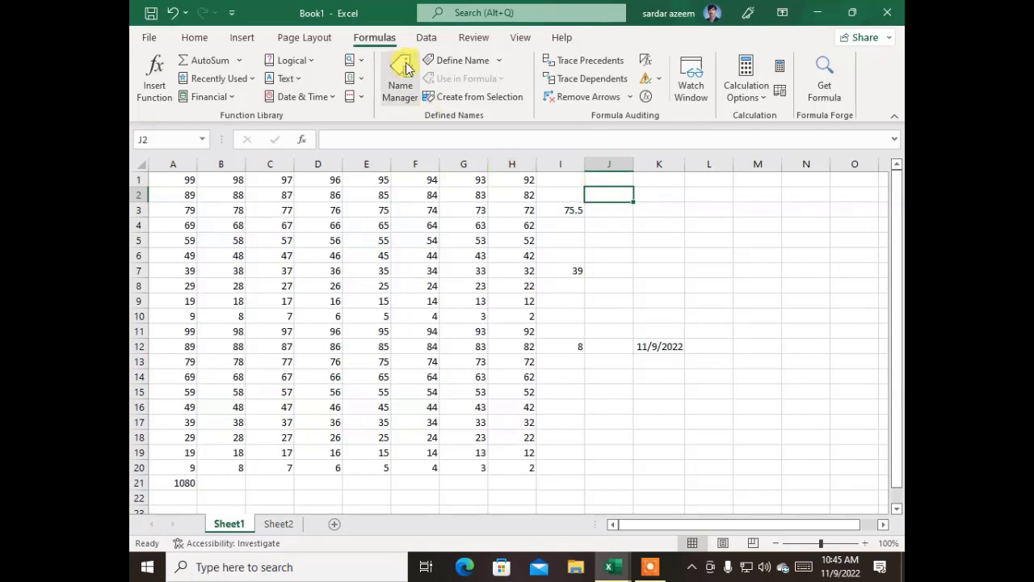
- Look through the available Lookup & Reference and Math & Trig functions
{"action": "left_click", "coordinate": [361, 62]}
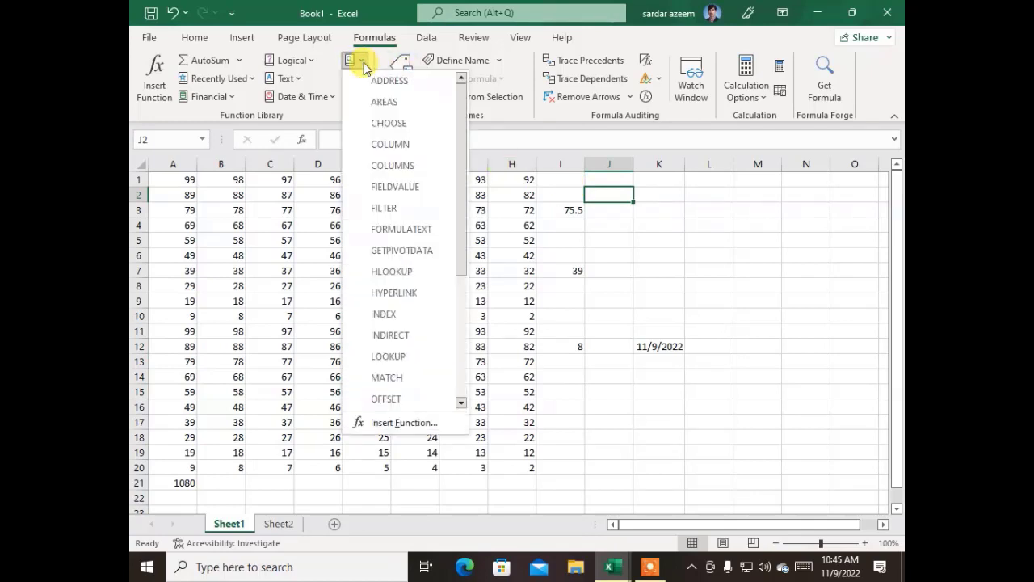
{"action": "left_click", "coordinate": [364, 63]}
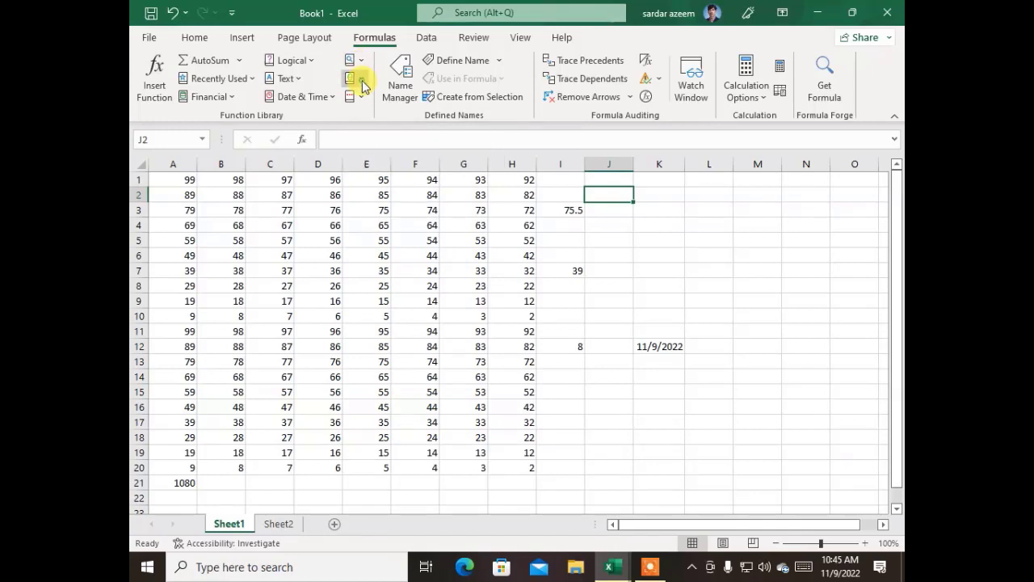
{"action": "left_click", "coordinate": [362, 80]}
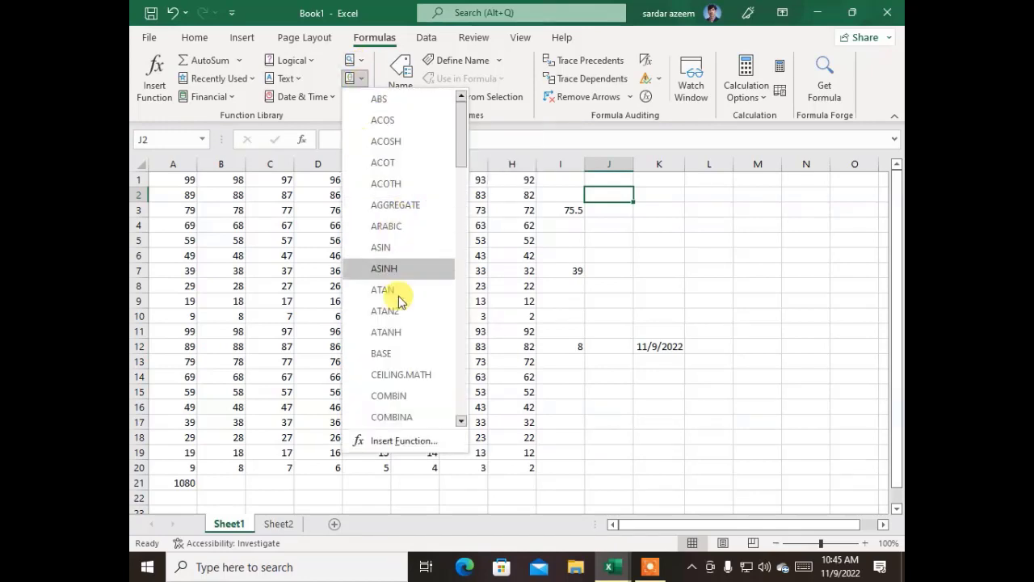
{"action": "scroll", "coordinate": [406, 314], "scroll_direction": "down", "scroll_amount": 14}
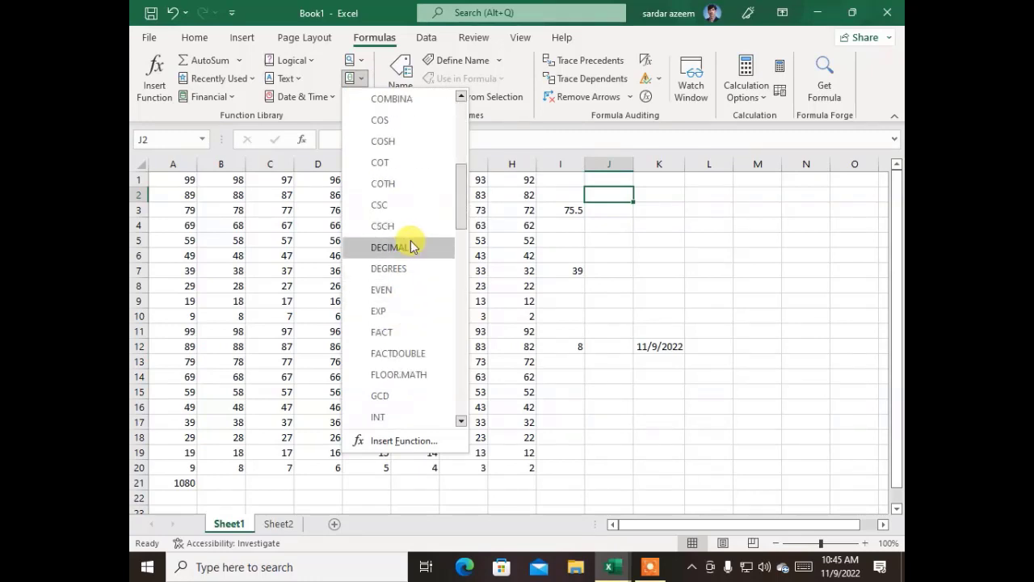
{"action": "scroll", "coordinate": [410, 230], "scroll_direction": "down", "scroll_amount": 7}
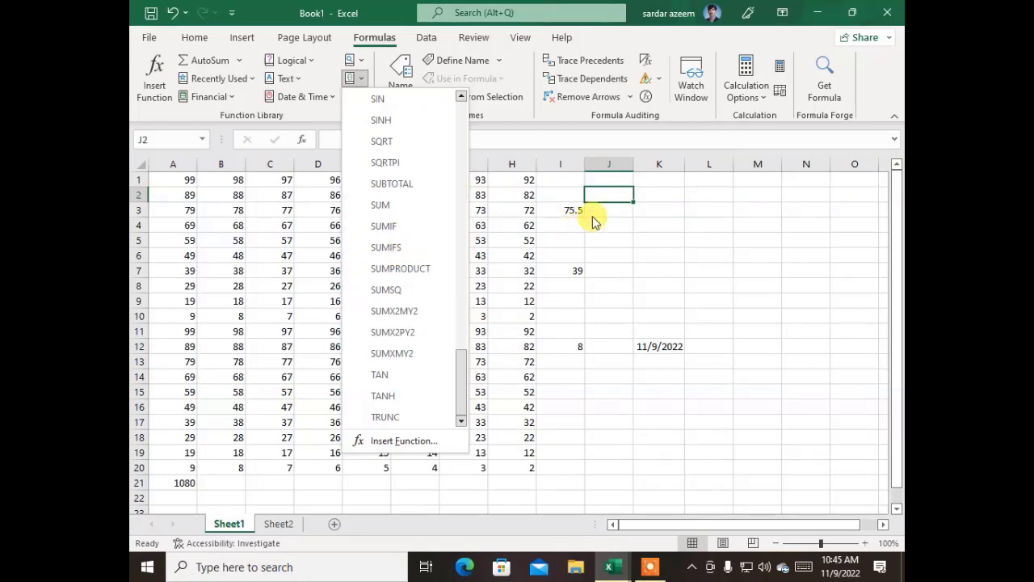
- Enter the value 90 in cell K2
{"action": "left_click", "coordinate": [661, 182]}
{"action": "left_click", "coordinate": [663, 197]}
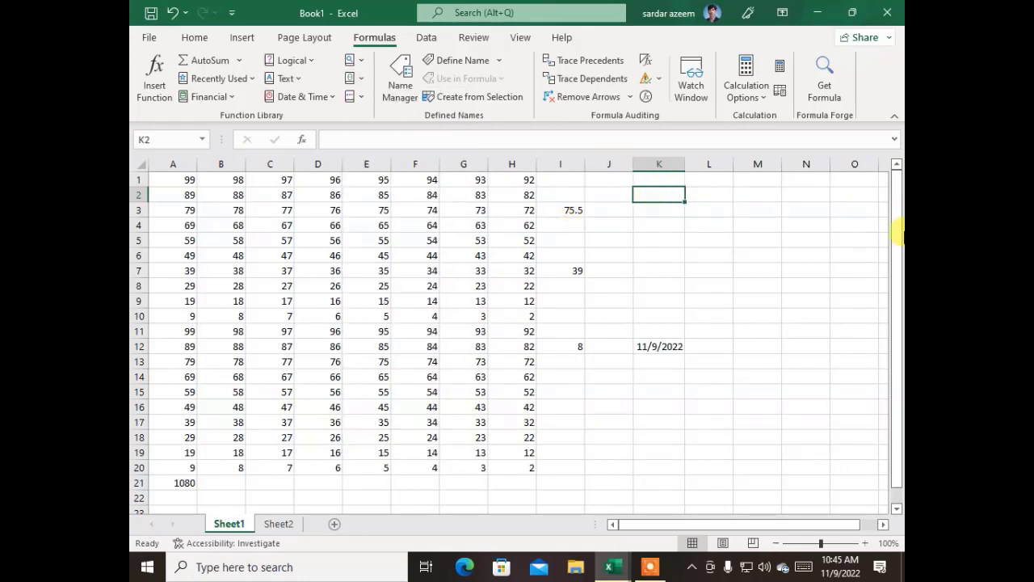
{"action": "type", "text": "90"}
{"action": "key", "text": "Return"}
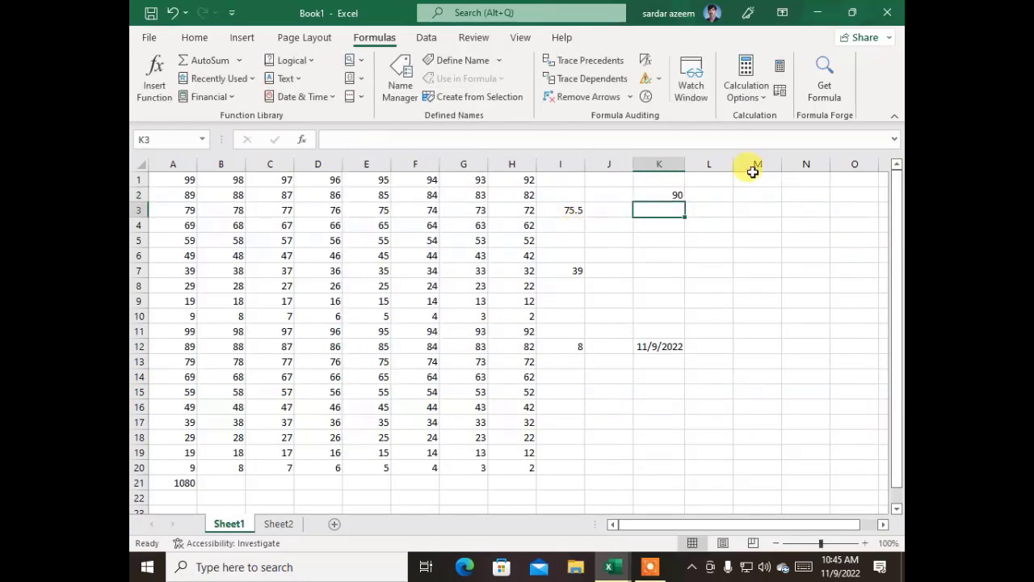
- Insert the Math & Trig function TAN in cell K2 with Number 90
{"action": "left_click", "coordinate": [655, 195]}
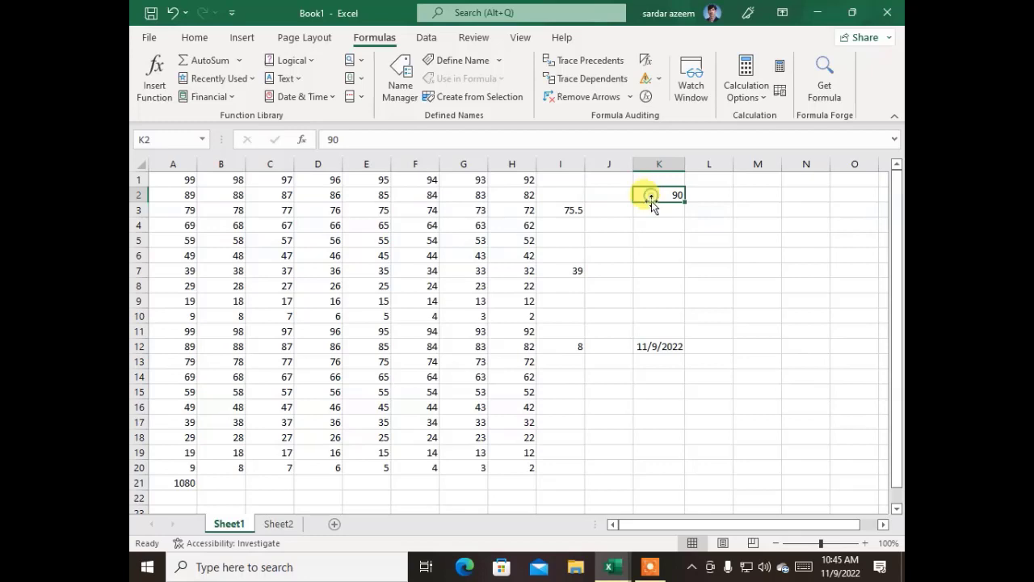
{"action": "left_click", "coordinate": [353, 78]}
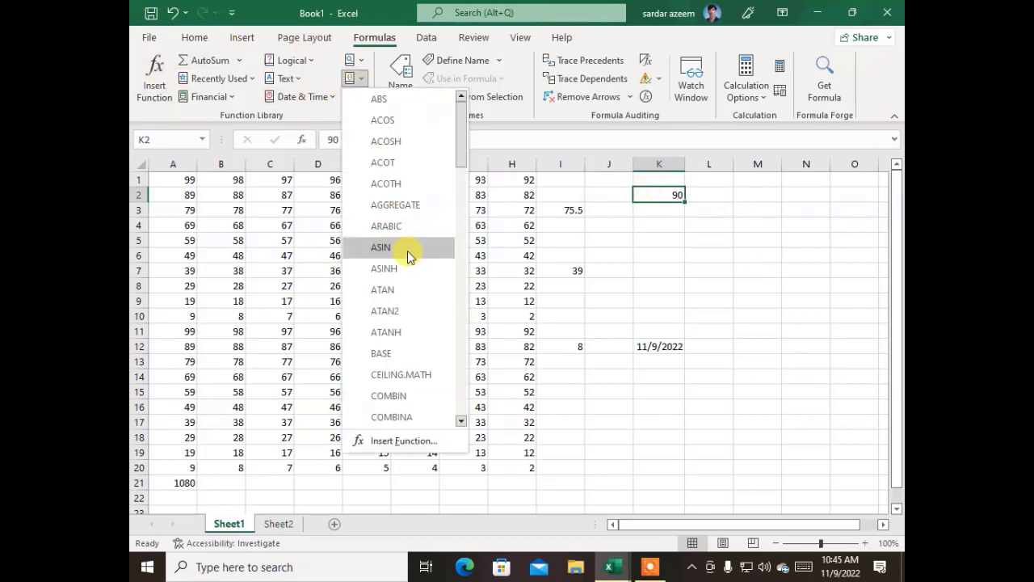
{"action": "scroll", "coordinate": [407, 256], "scroll_direction": "down", "scroll_amount": 20}
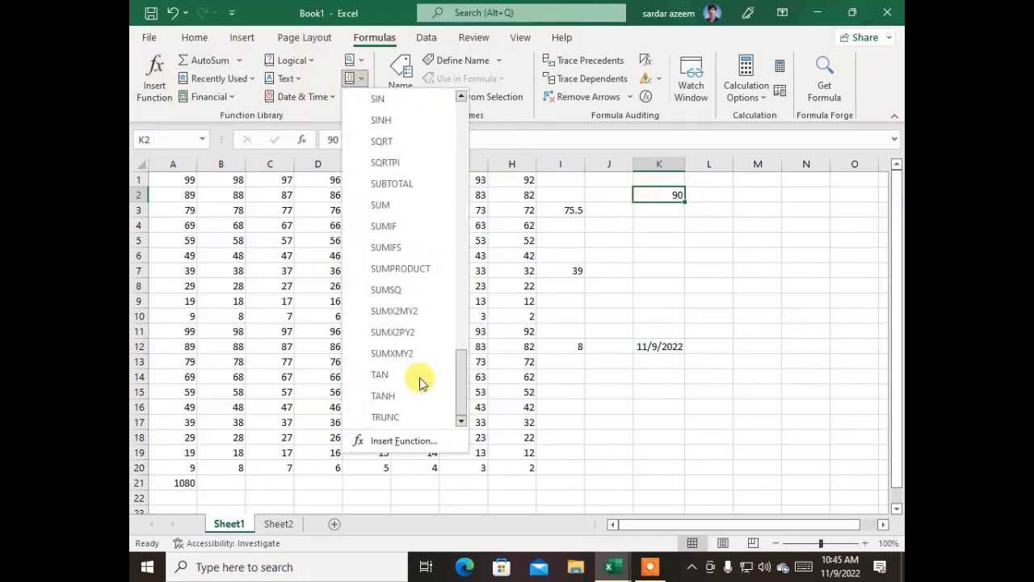
{"action": "left_click", "coordinate": [384, 375]}
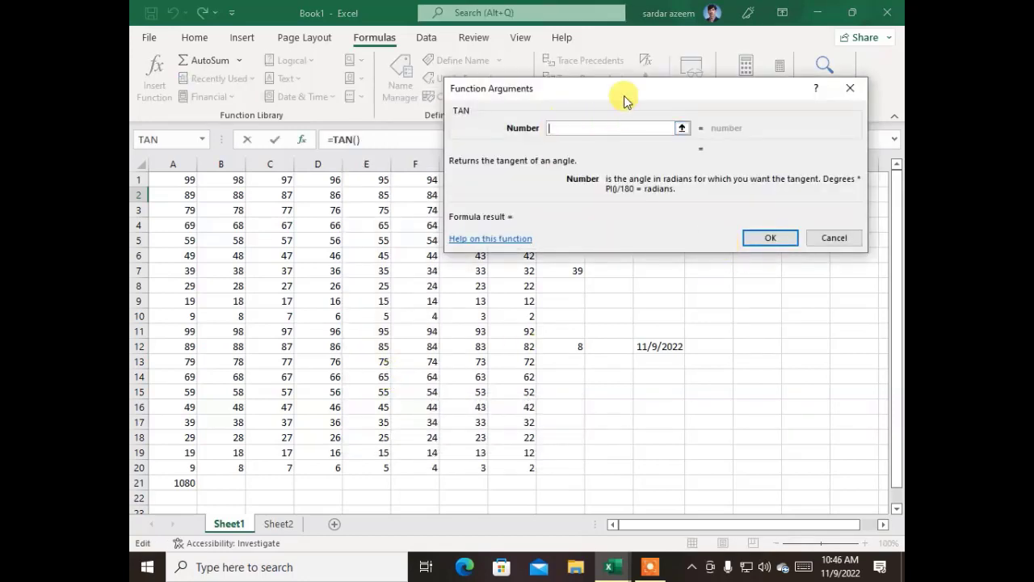
{"action": "left_click_drag", "start_coordinate": [629, 87], "coordinate": [667, 243]}
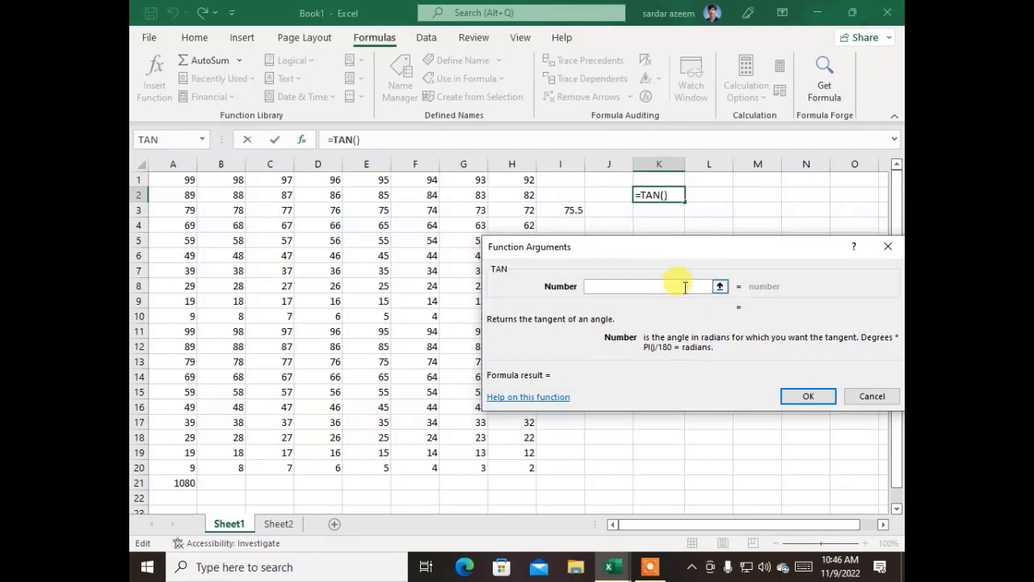
{"action": "type", "text": "90"}
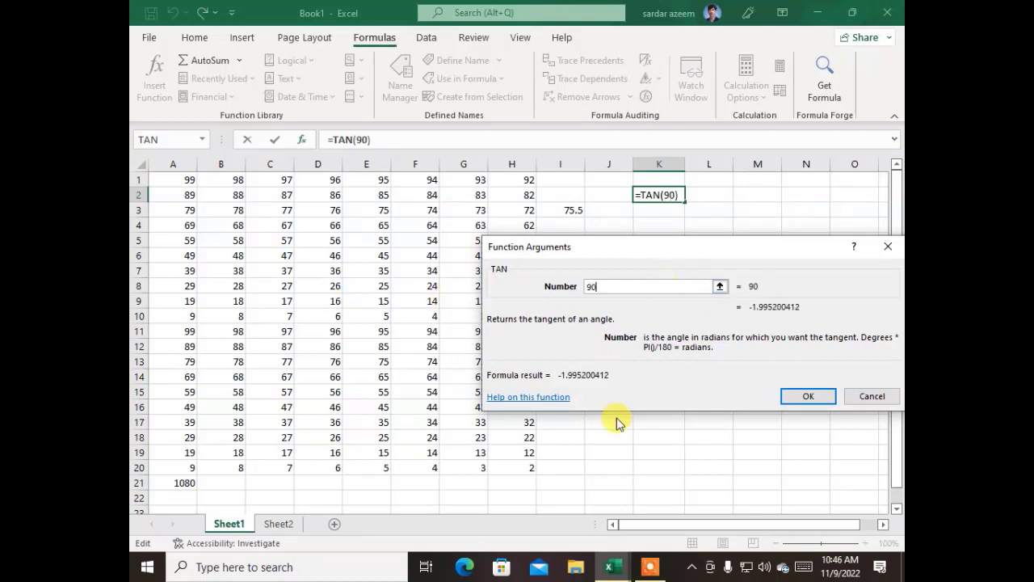
{"action": "left_click", "coordinate": [799, 397]}
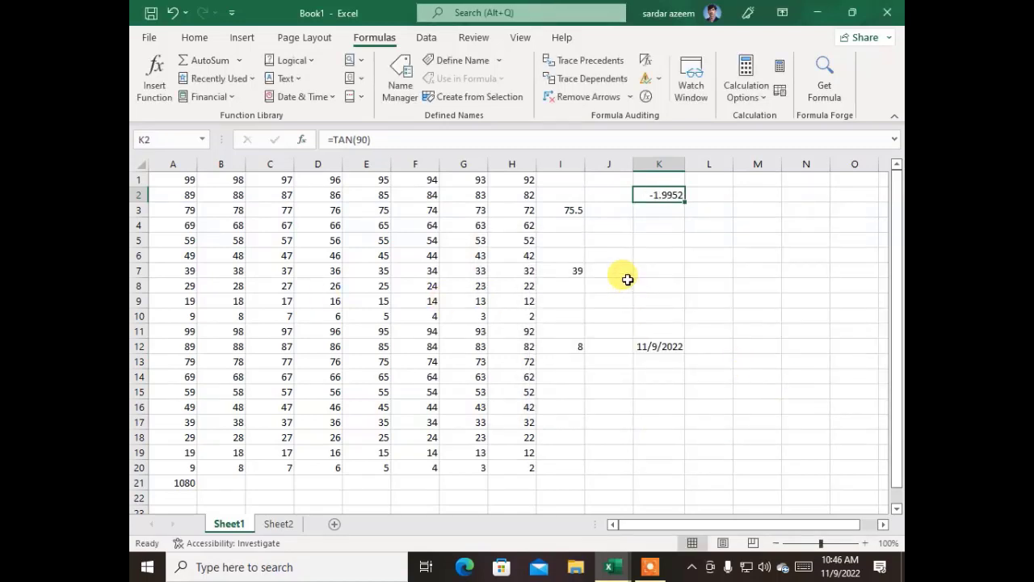
{"action": "left_click", "coordinate": [622, 282]}
{"action": "left_click", "coordinate": [658, 192]}
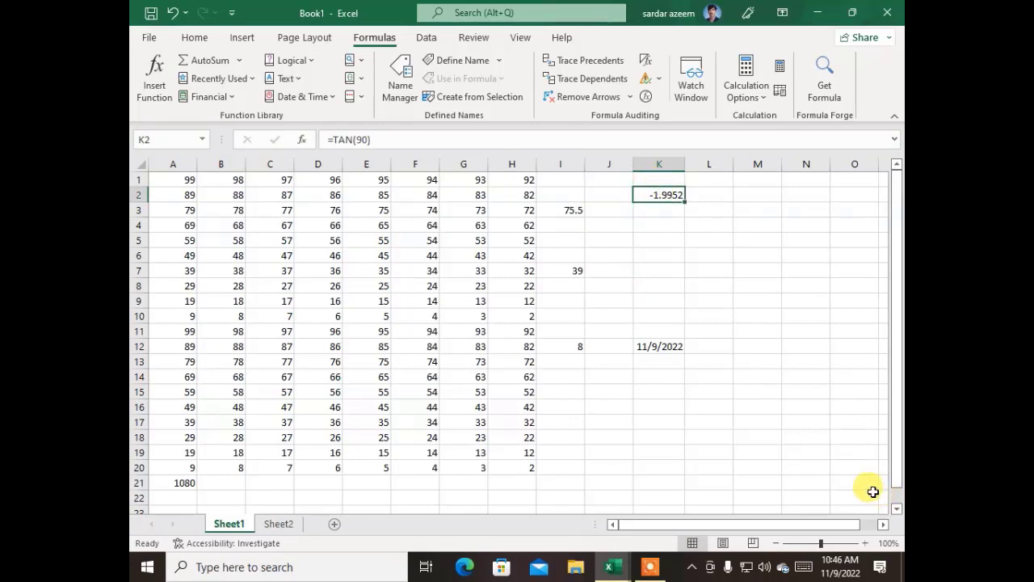
- Insert the Math & Trig function ABS in cell K7 with Number -25
{"action": "left_click", "coordinate": [663, 272]}
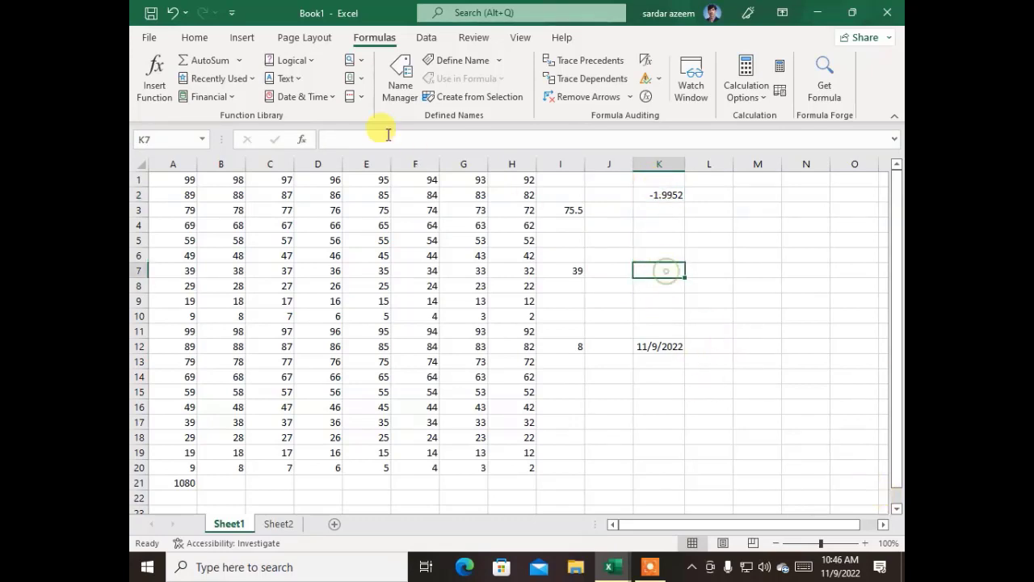
{"action": "left_click", "coordinate": [360, 79]}
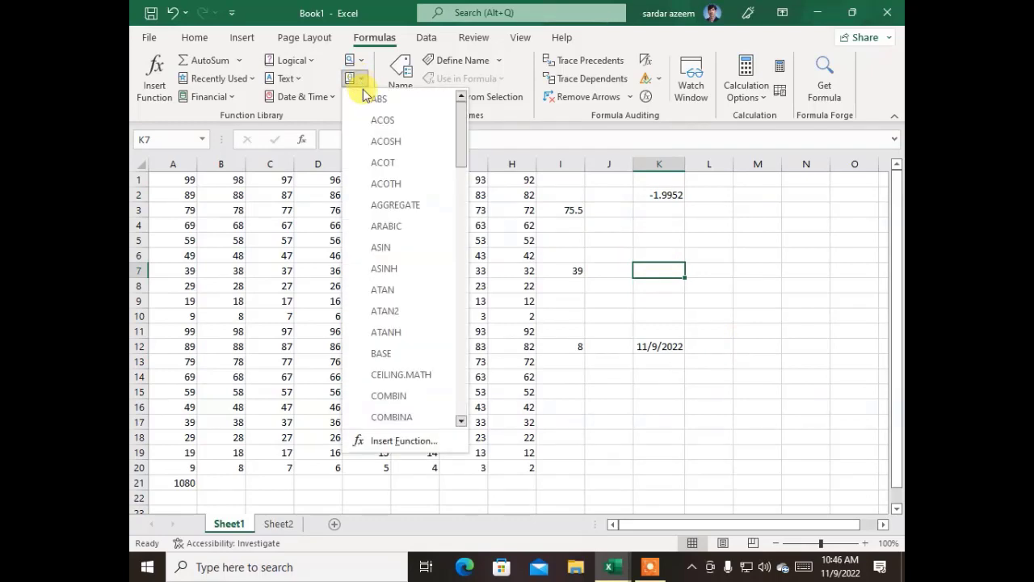
{"action": "left_click", "coordinate": [373, 99]}
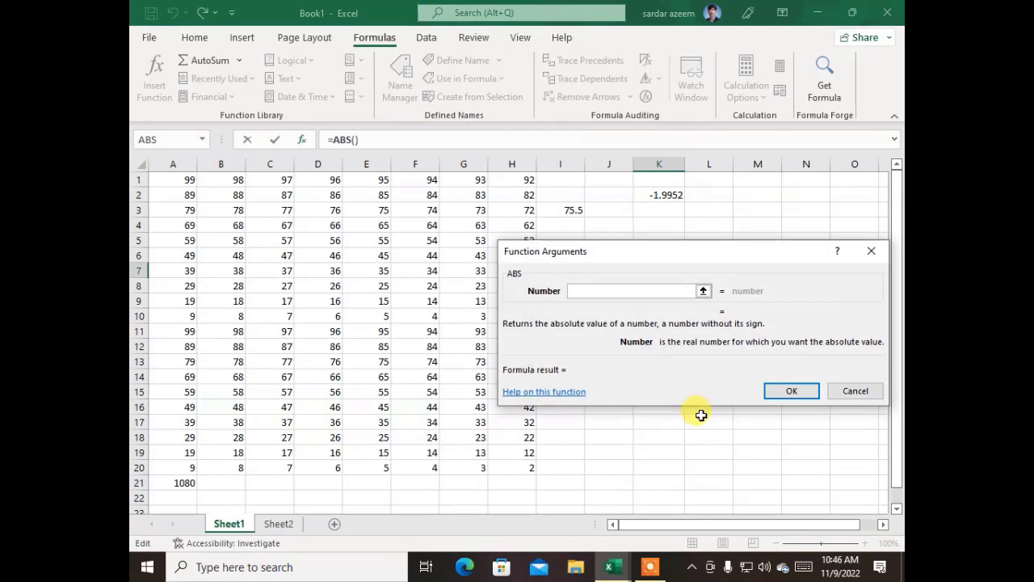
{"action": "type", "text": "-25"}
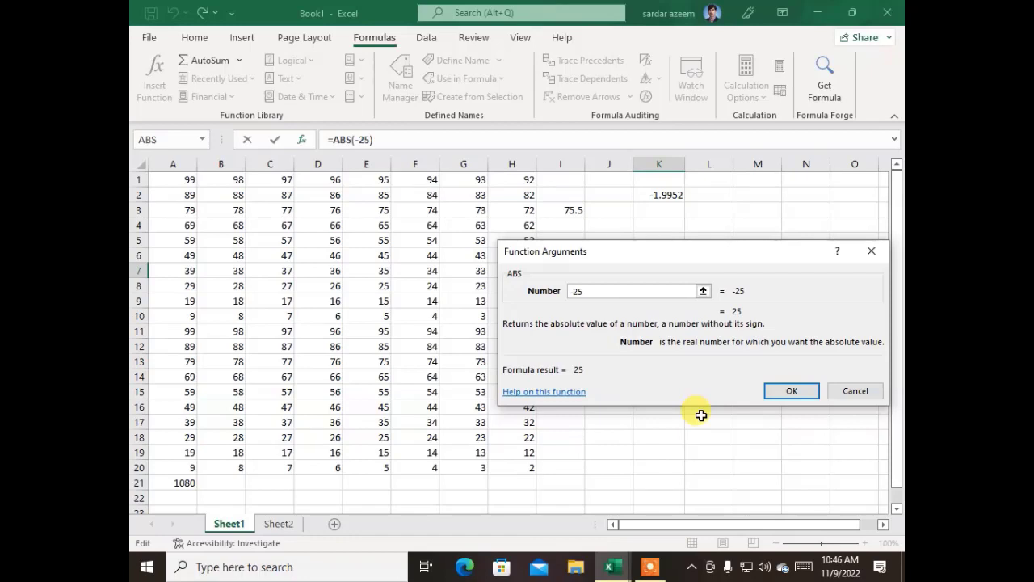
{"action": "key", "text": "Return"}
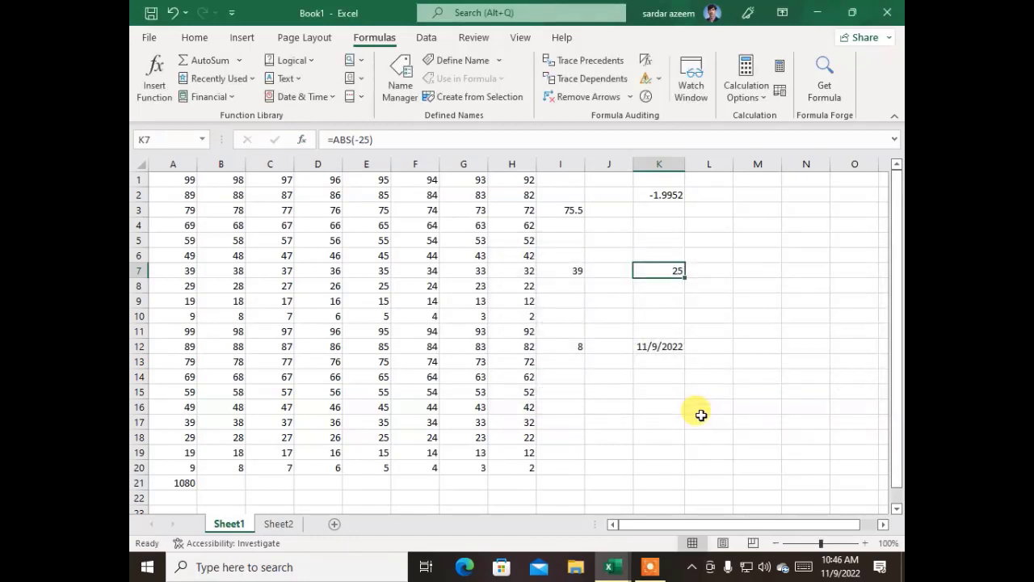
- Look through the additional function categories, including Statistical, Engineering, Cube and Information
{"action": "left_click", "coordinate": [414, 404]}
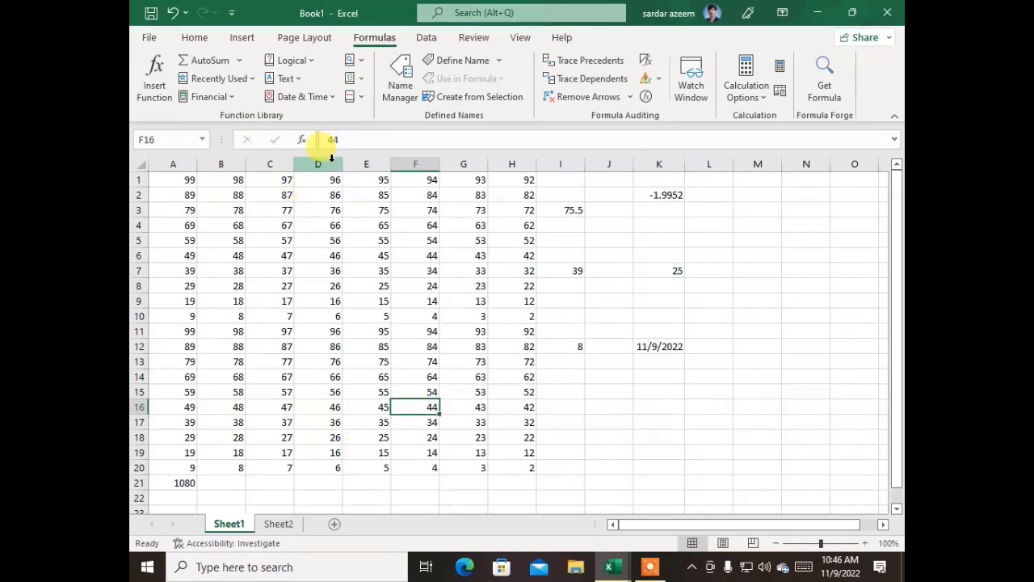
{"action": "left_click", "coordinate": [356, 96]}
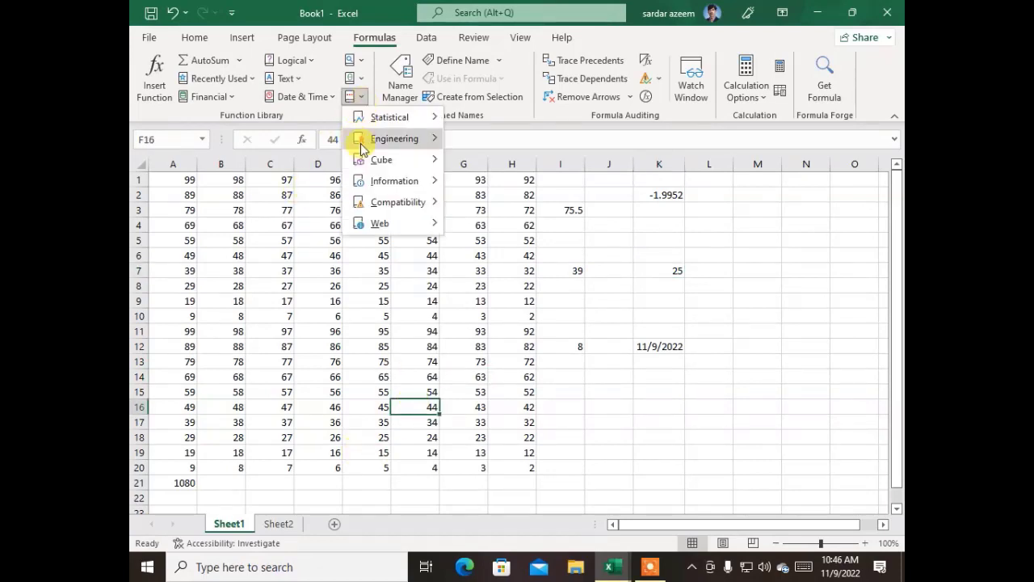
{"action": "left_click", "coordinate": [629, 286]}
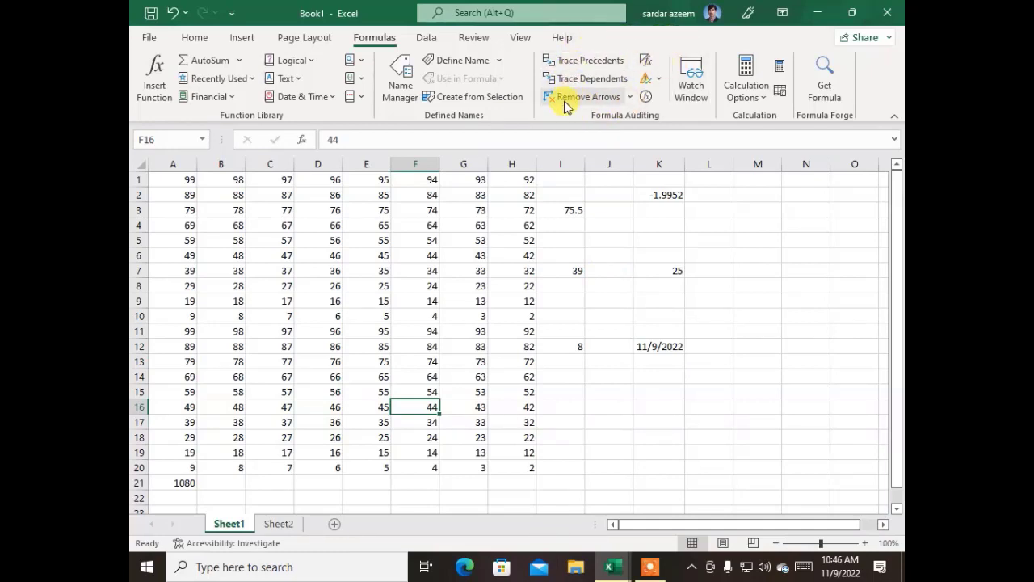
{"action": "left_click", "coordinate": [611, 269]}
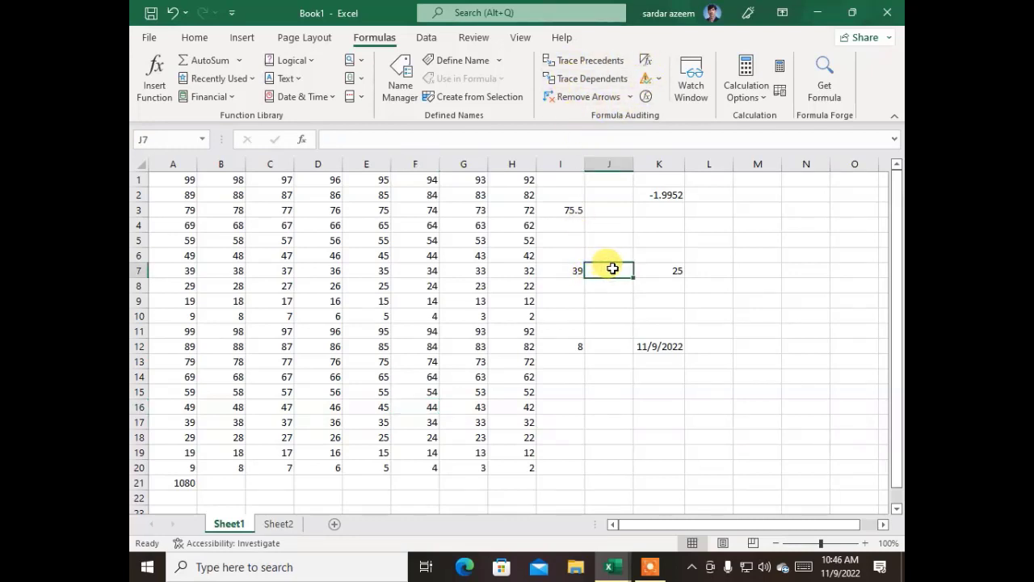
- Switch to the open workbook "result with nested if"
{"action": "left_click", "coordinate": [621, 571]}
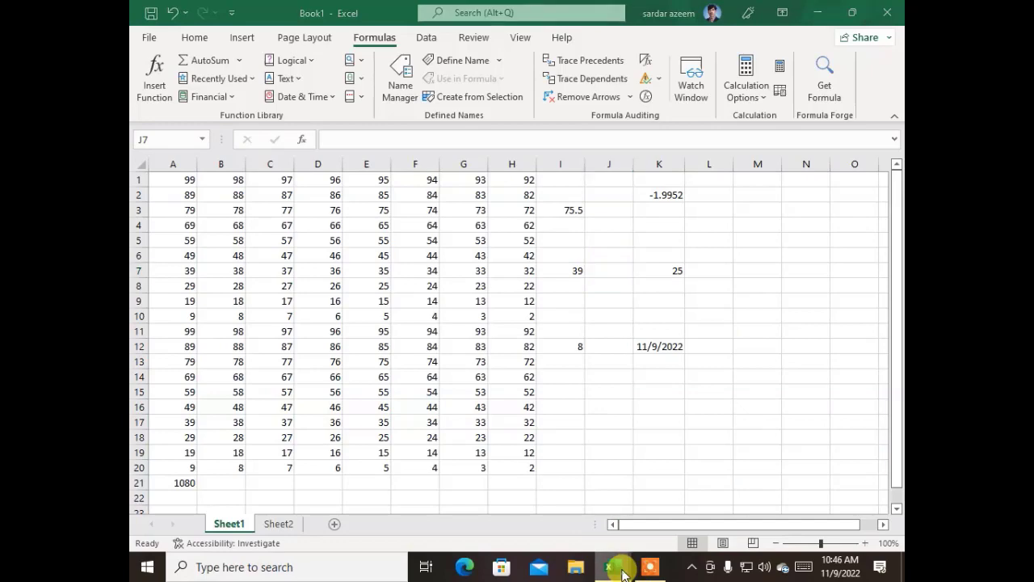
{"action": "left_click", "coordinate": [567, 522]}
{"action": "left_click", "coordinate": [620, 572]}
{"action": "left_click", "coordinate": [675, 509]}
{"action": "left_click", "coordinate": [546, 398]}
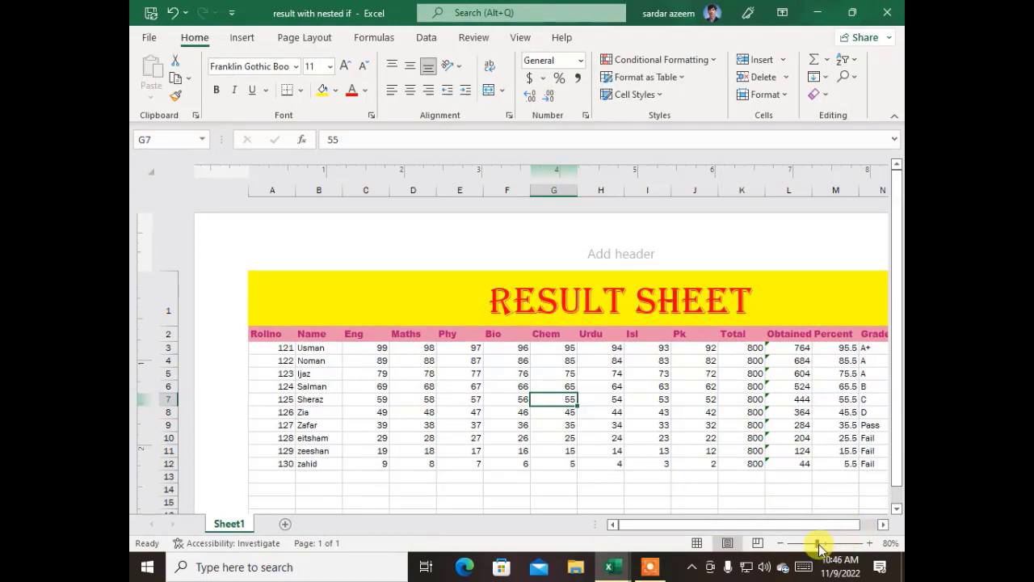
- Examine the formula in the first Obtained cell, L3, and the range of marks it refers to
{"action": "left_click", "coordinate": [785, 346]}
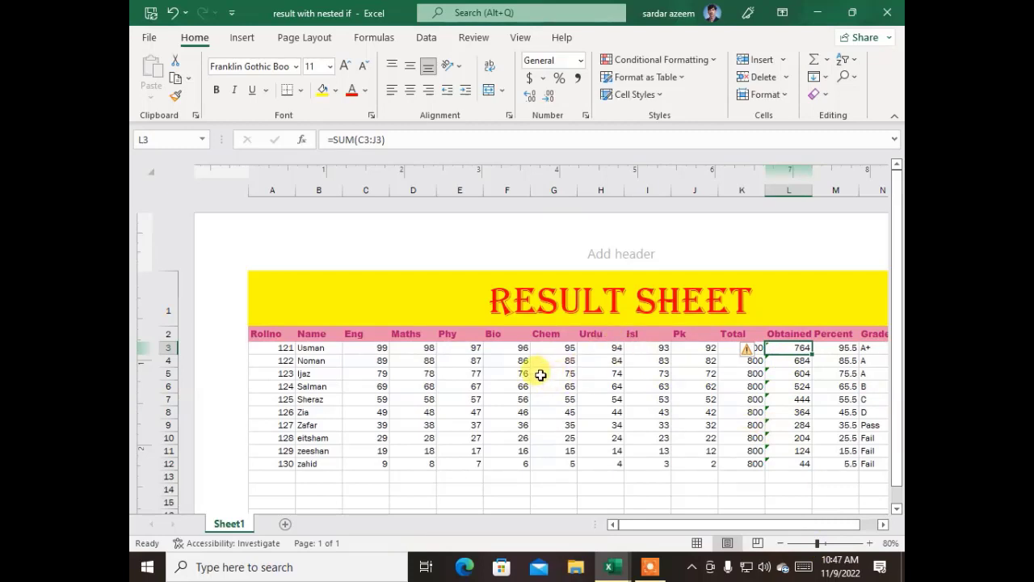
{"action": "left_click", "coordinate": [393, 138]}
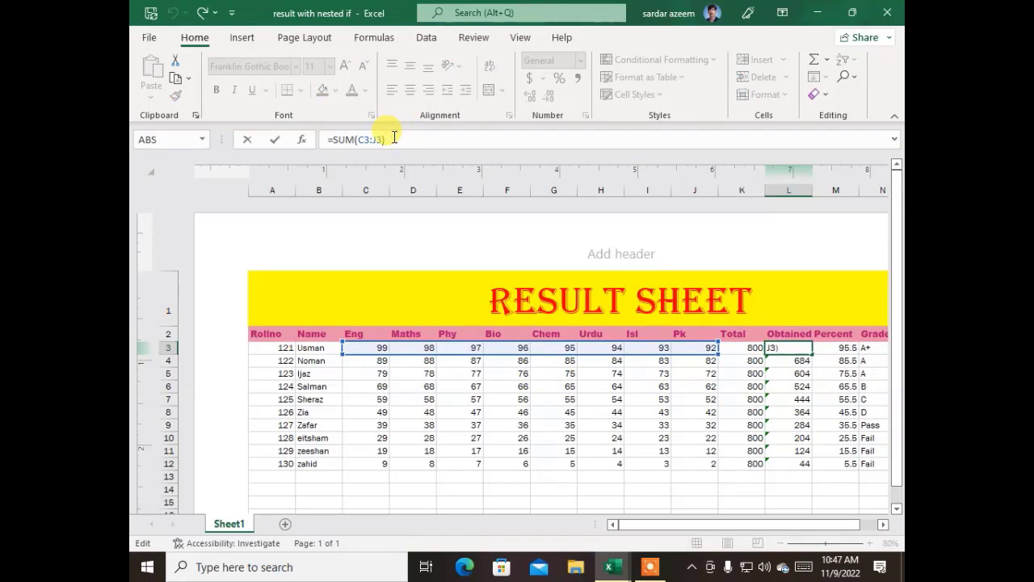
{"action": "left_click", "coordinate": [426, 398]}
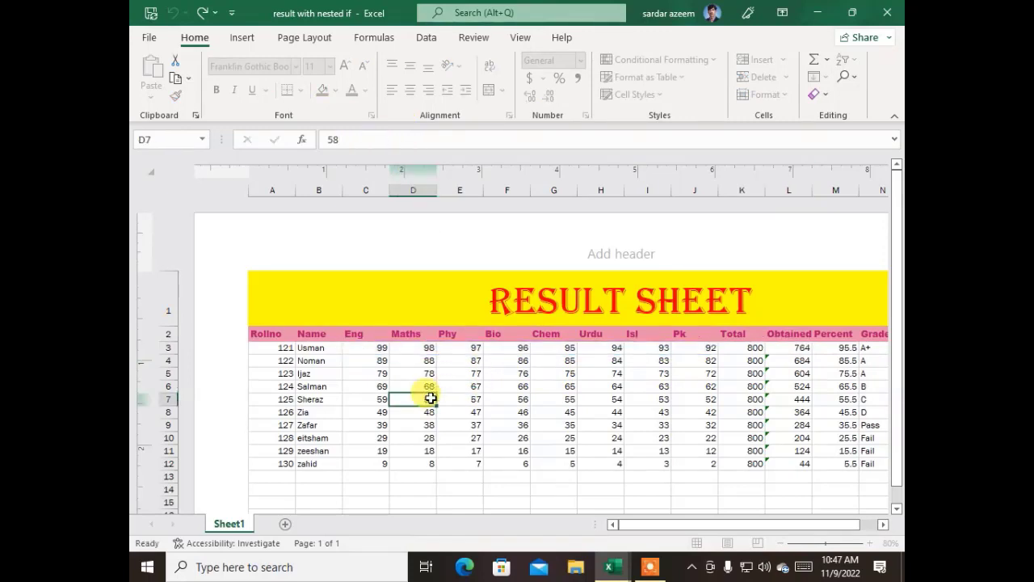
{"action": "left_click", "coordinate": [775, 345]}
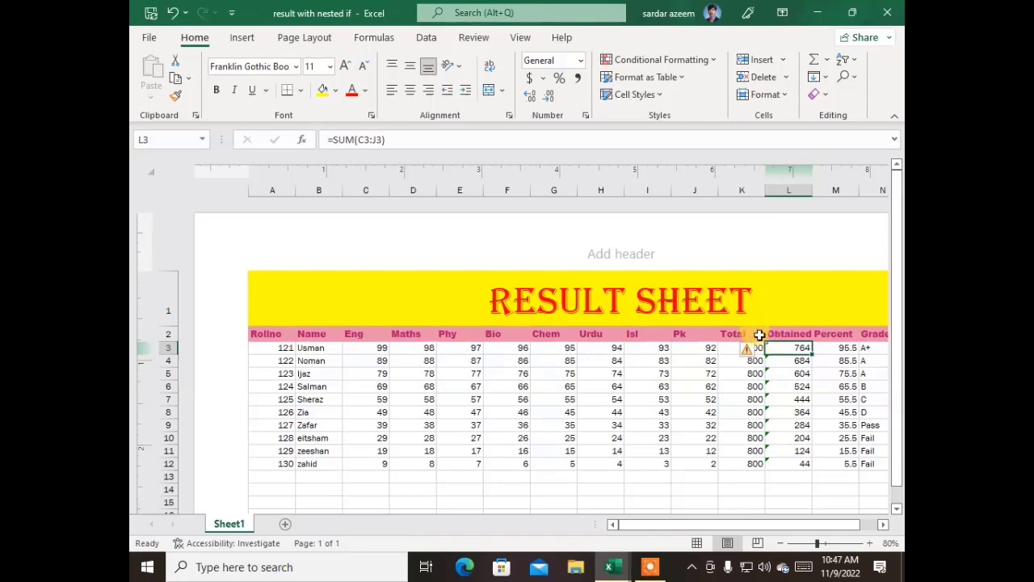
{"action": "scroll", "coordinate": [671, 297], "scroll_direction": "down", "scroll_amount": 3}
{"action": "scroll", "coordinate": [673, 299], "scroll_direction": "up", "scroll_amount": 3}
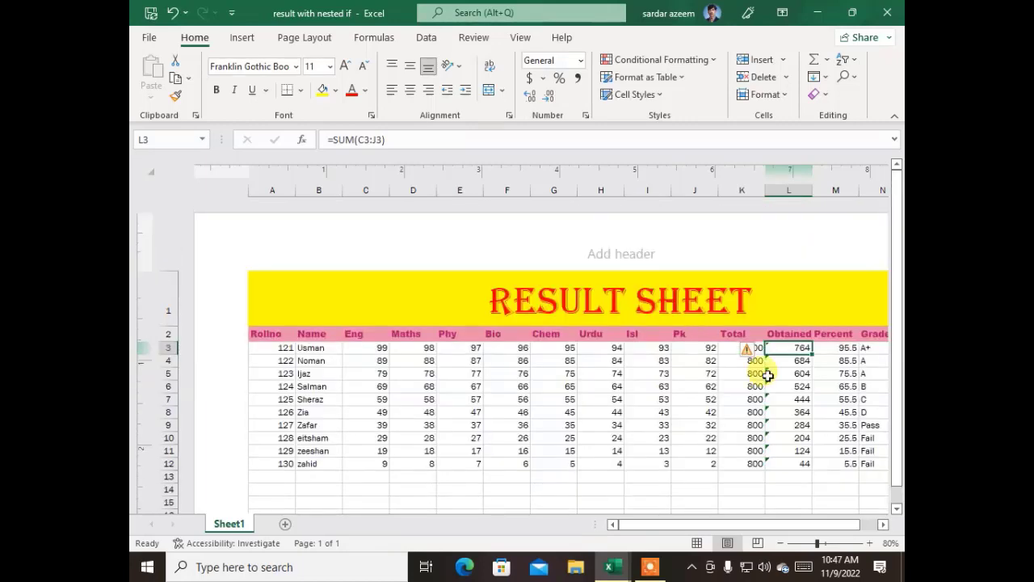
- Enlarge the sheet to 124% and trace the precedents of the Obtained cell L3
{"action": "left_click", "coordinate": [829, 544]}
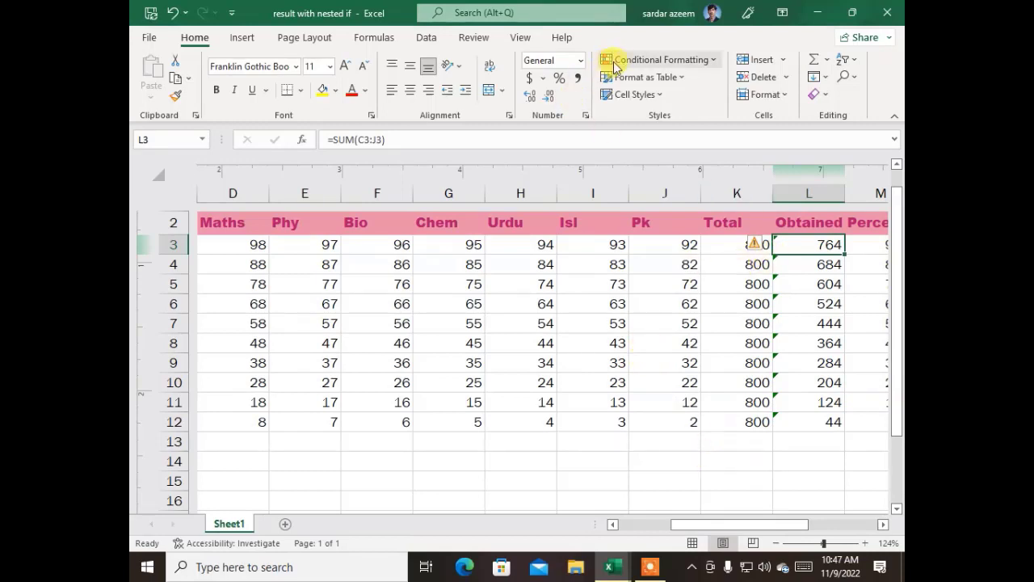
{"action": "left_click", "coordinate": [366, 38]}
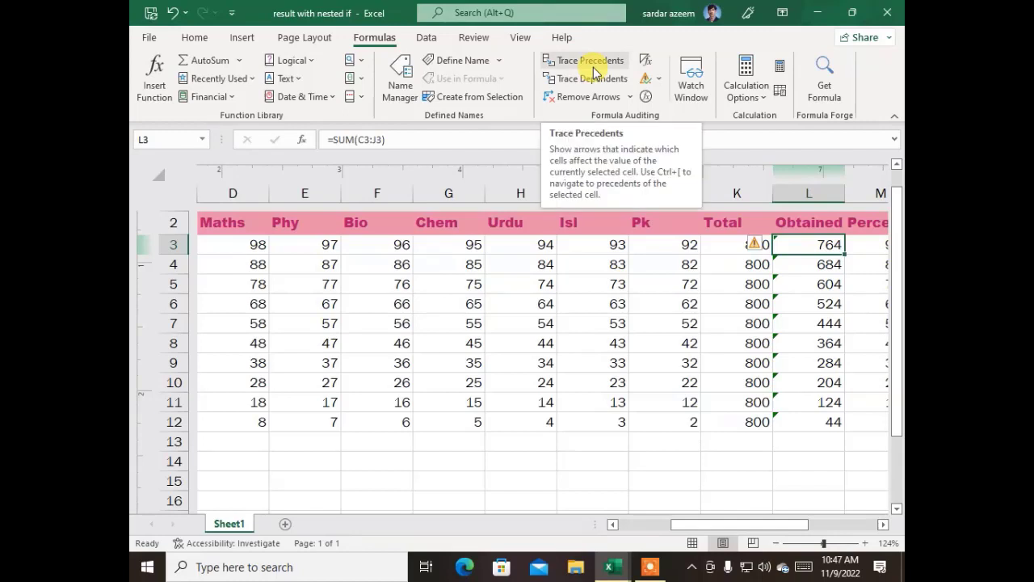
{"action": "left_click", "coordinate": [593, 62]}
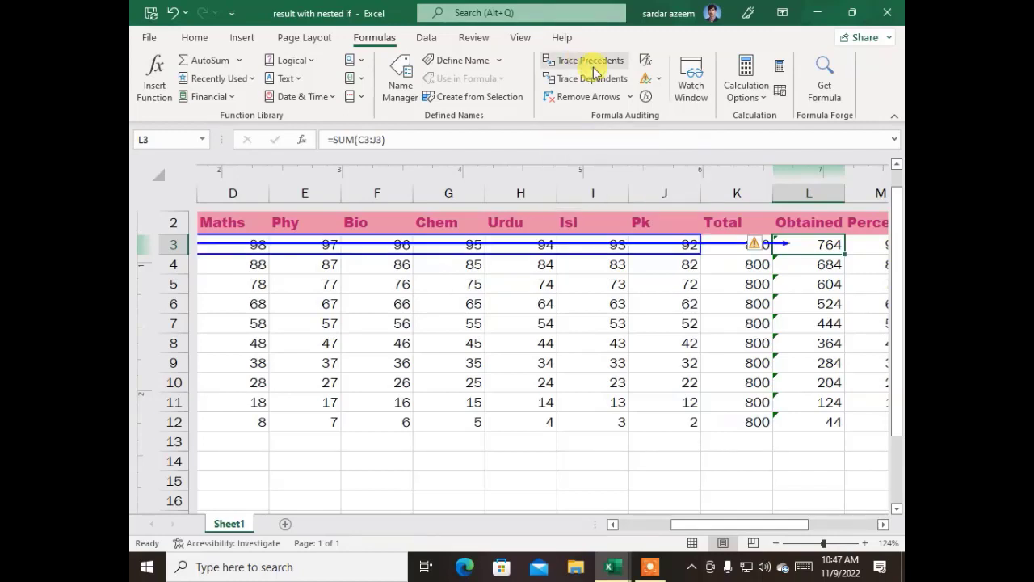
{"action": "left_click_drag", "start_coordinate": [783, 532], "coordinate": [760, 522]}
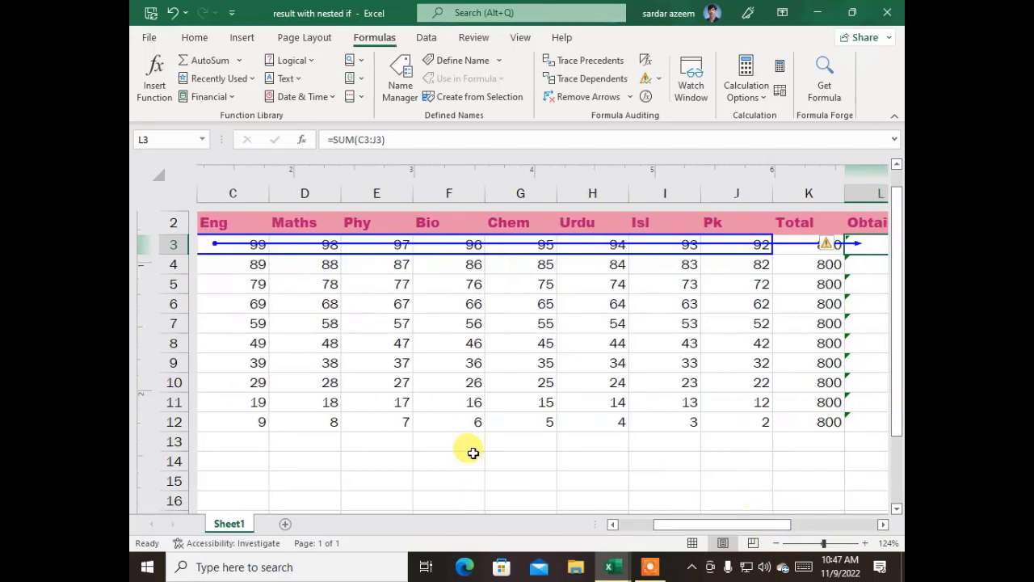
- Trace the dependents of the Bio mark in cell F6
{"action": "left_click", "coordinate": [434, 304]}
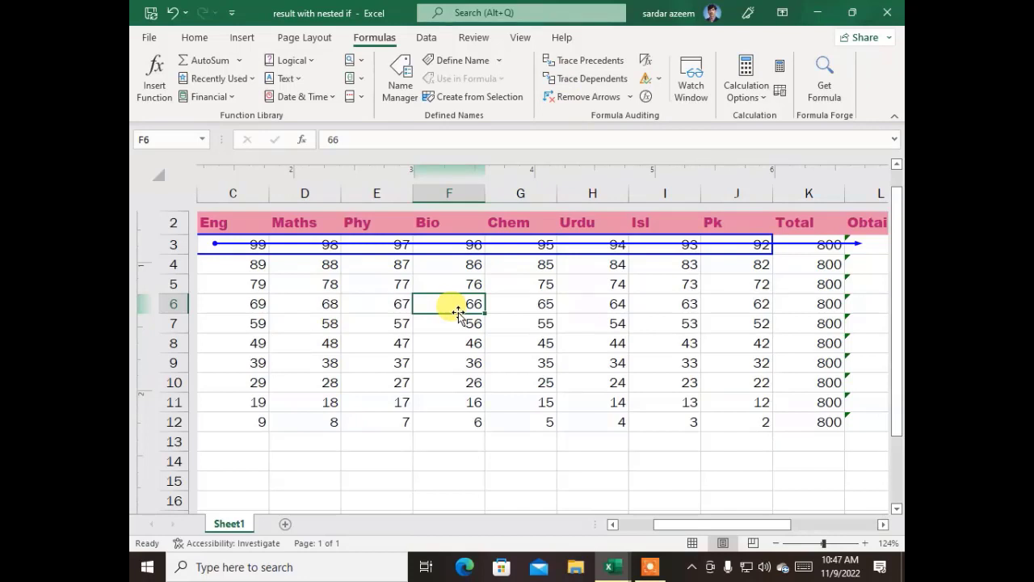
{"action": "left_click", "coordinate": [581, 76]}
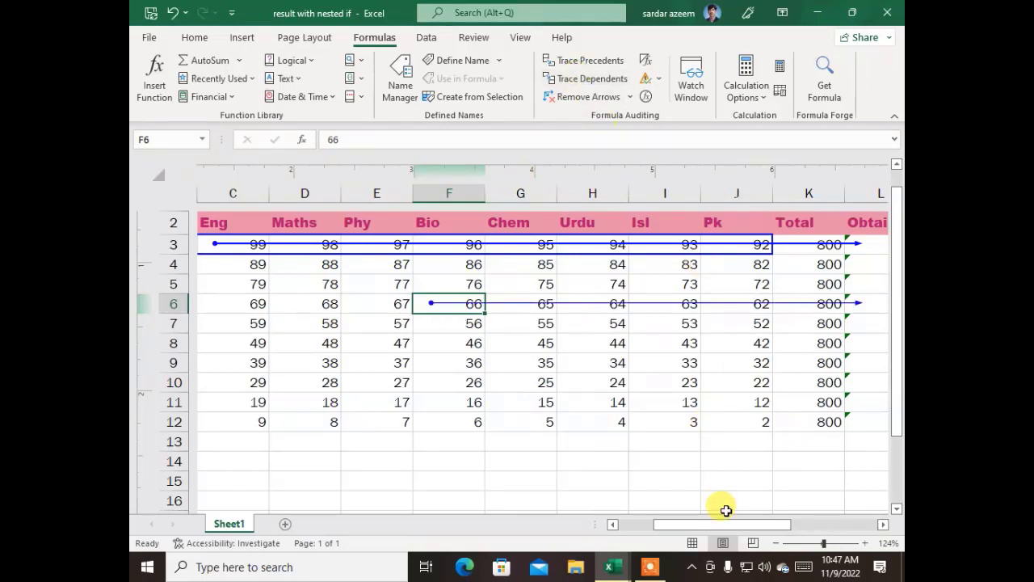
{"action": "left_click_drag", "start_coordinate": [719, 525], "coordinate": [770, 525]}
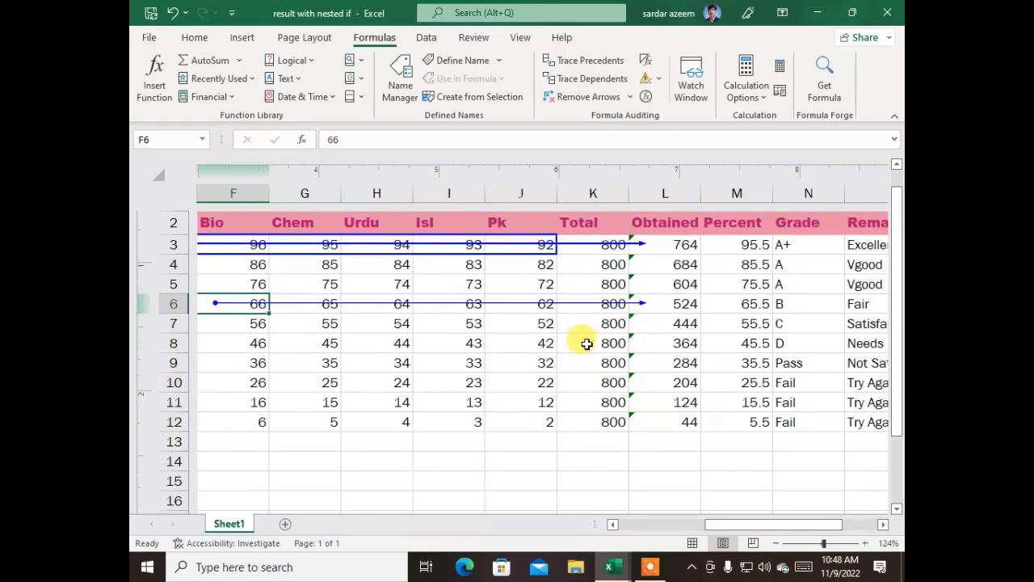
- Trace the dependents of the Percent cell M8 and the Grade cell N9
{"action": "left_click", "coordinate": [717, 345]}
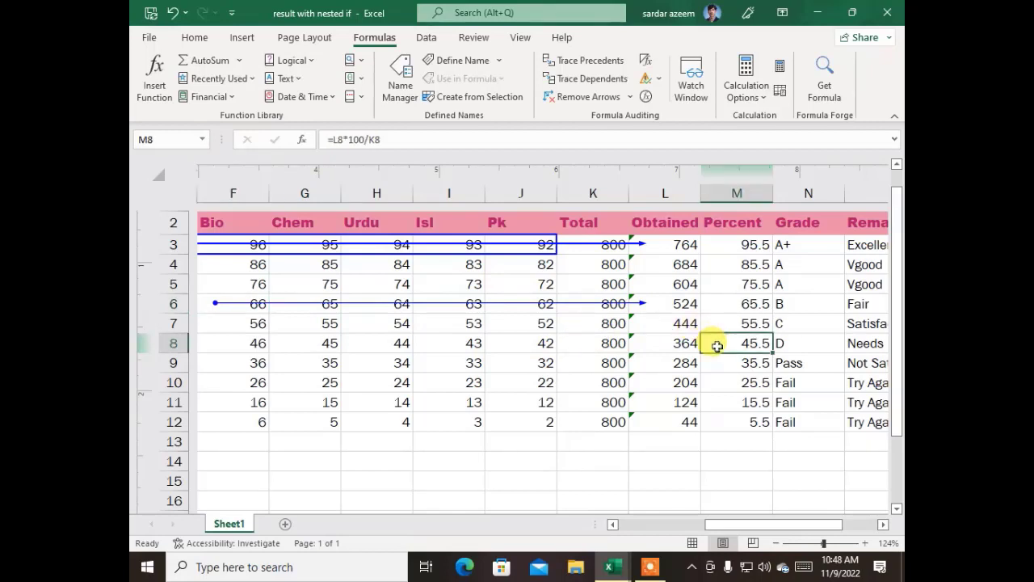
{"action": "left_click", "coordinate": [590, 78]}
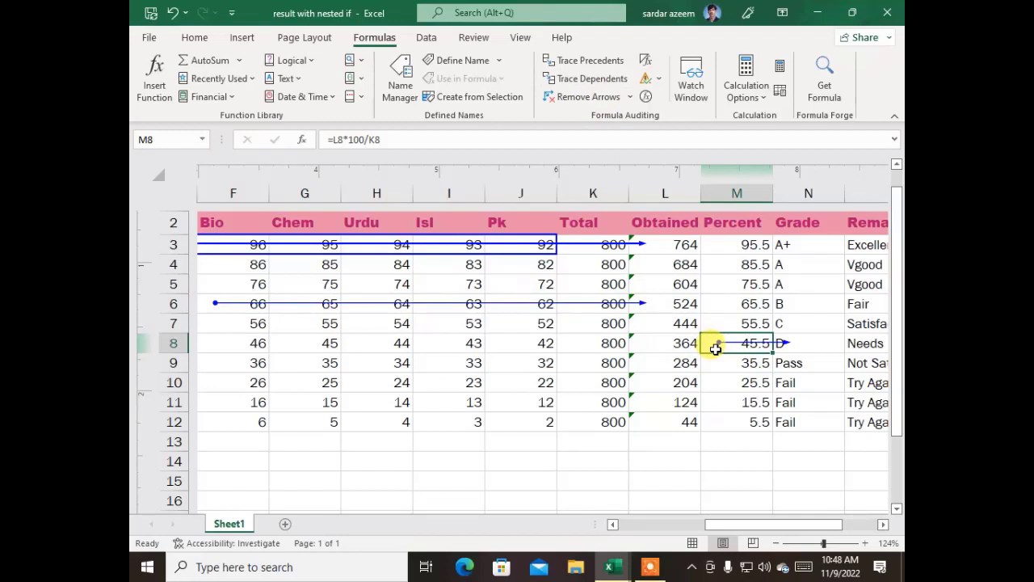
{"action": "left_click", "coordinate": [788, 362]}
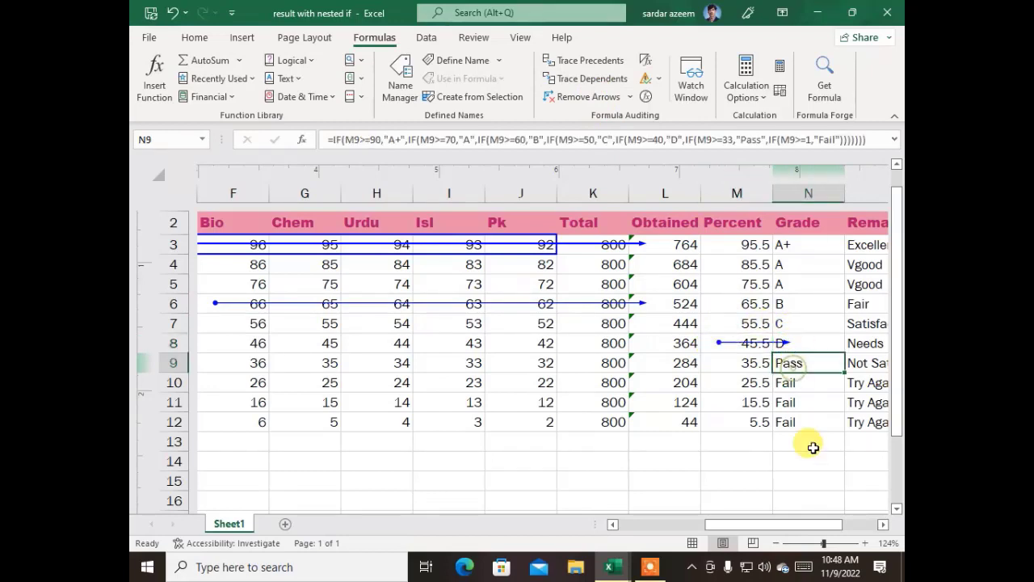
{"action": "left_click_drag", "start_coordinate": [792, 524], "coordinate": [827, 523]}
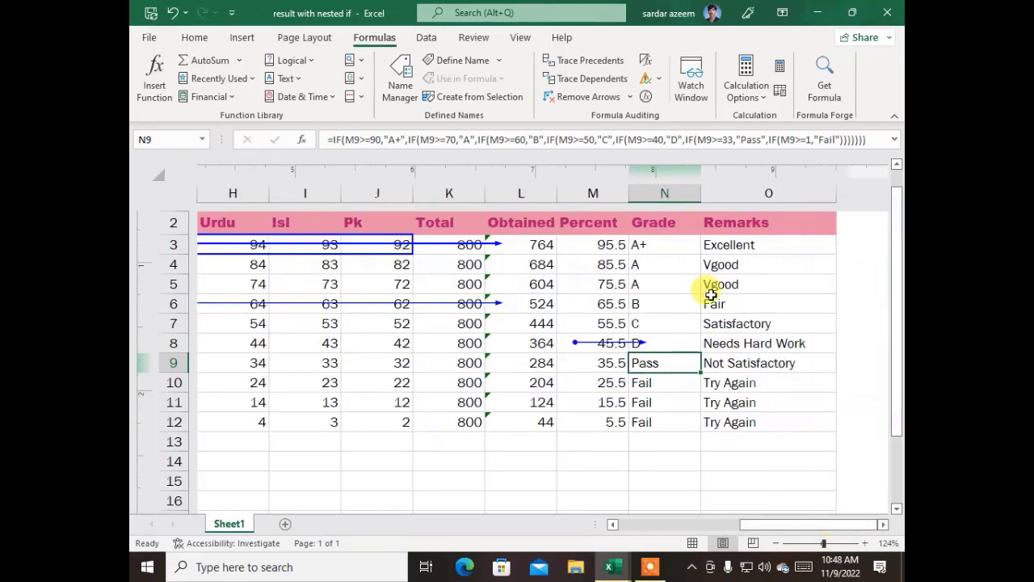
{"action": "left_click", "coordinate": [598, 79]}
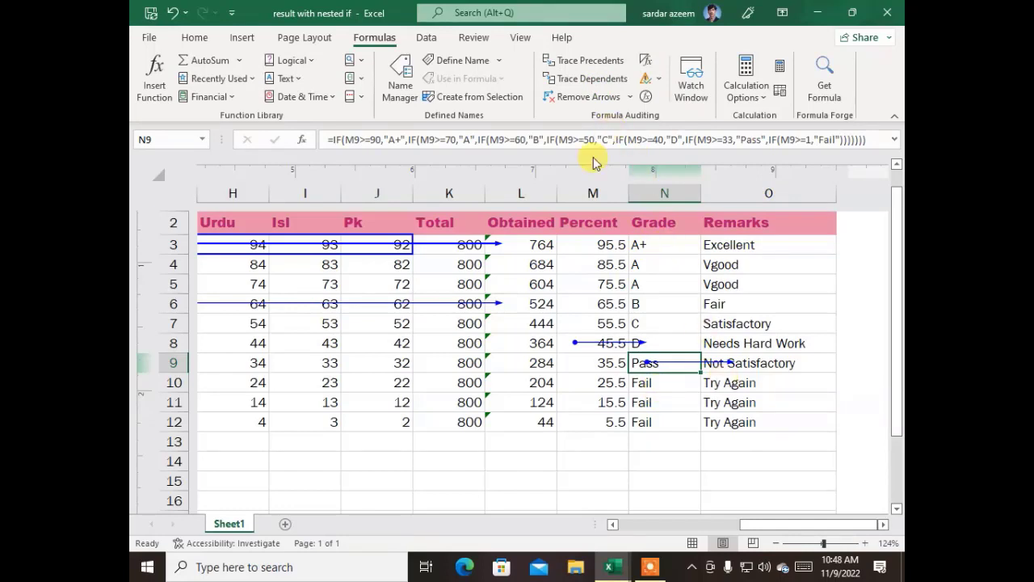
- Remove all the precedent and dependent tracer arrows from the result sheet
{"action": "mouse_move", "coordinate": [792, 530]}
{"action": "left_mouse_down"}
{"action": "mouse_move", "coordinate": [675, 501]}
{"action": "mouse_move", "coordinate": [738, 507]}
{"action": "mouse_move", "coordinate": [781, 498]}
{"action": "mouse_move", "coordinate": [704, 498]}
{"action": "left_mouse_up"}
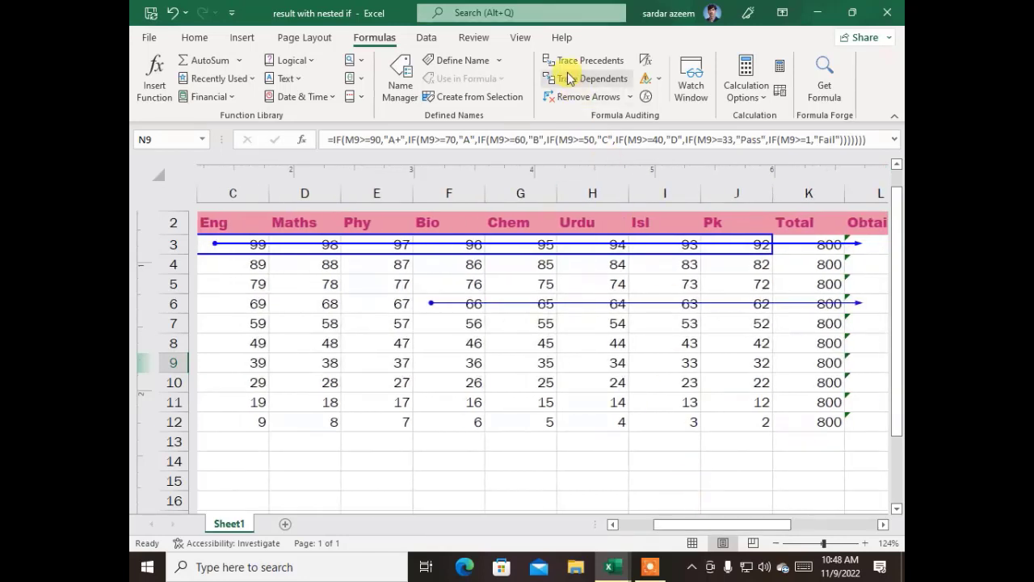
{"action": "left_click", "coordinate": [609, 101]}
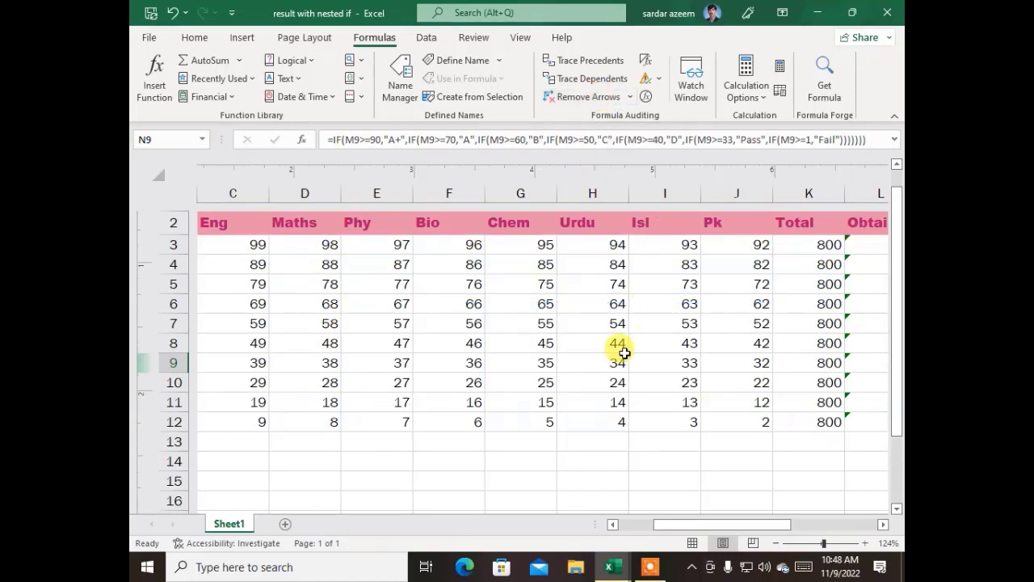
{"action": "left_click", "coordinate": [570, 369]}
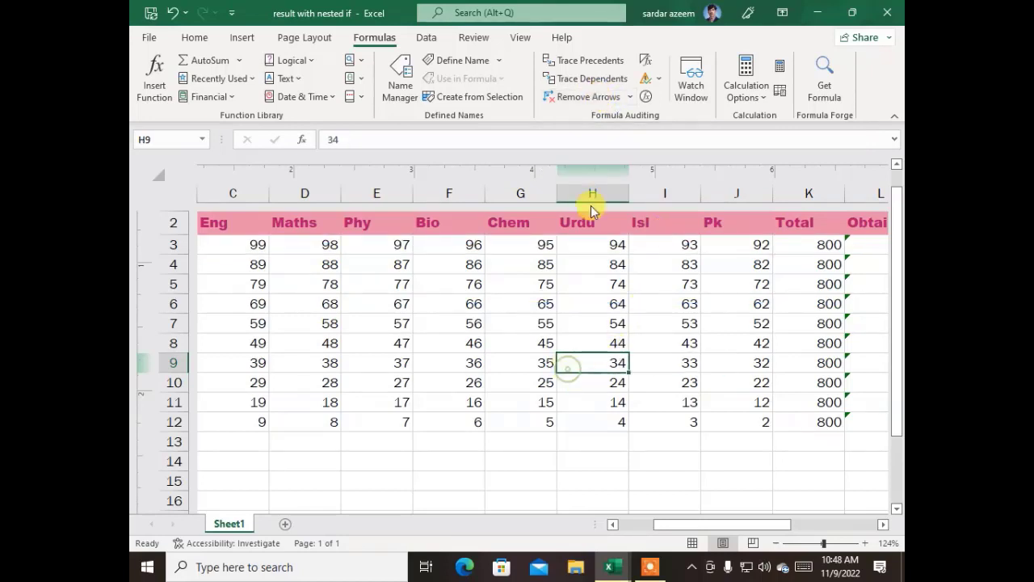
- Show formulas instead of values in the result sheet and examine the Obtained and Percent formulas in L3 and M3
{"action": "left_click", "coordinate": [644, 60]}
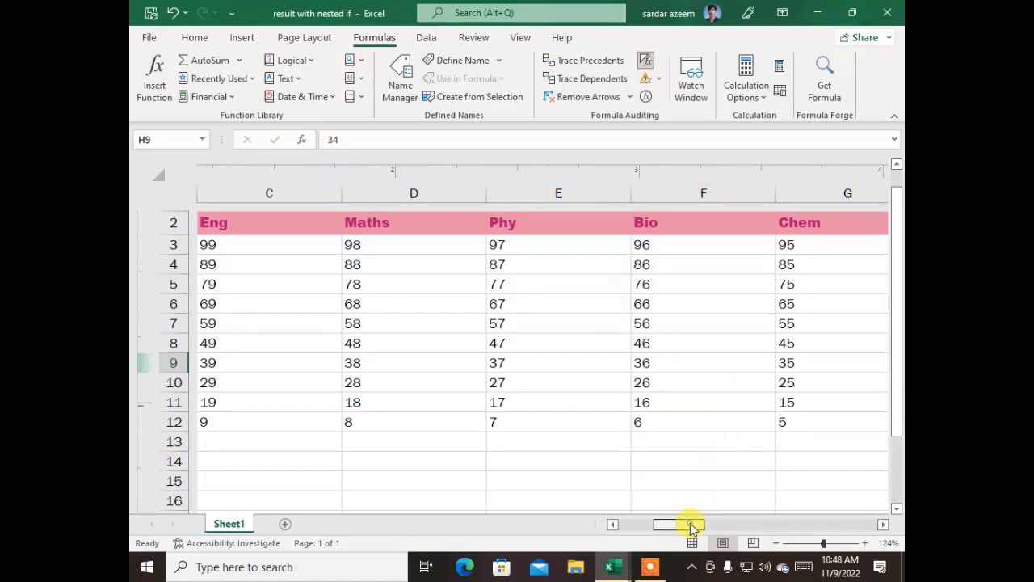
{"action": "left_click_drag", "start_coordinate": [690, 523], "coordinate": [816, 520]}
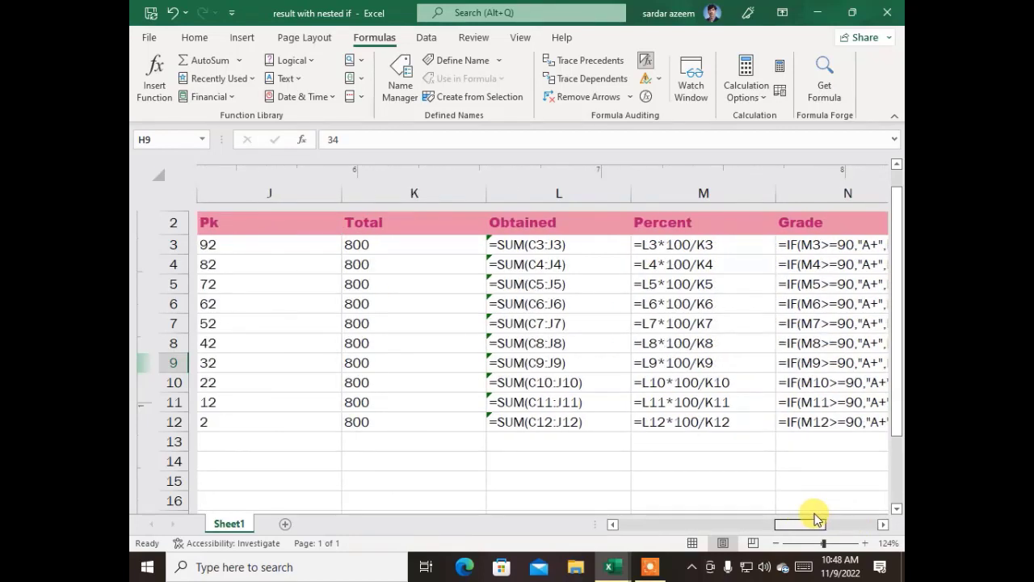
{"action": "left_click", "coordinate": [554, 243]}
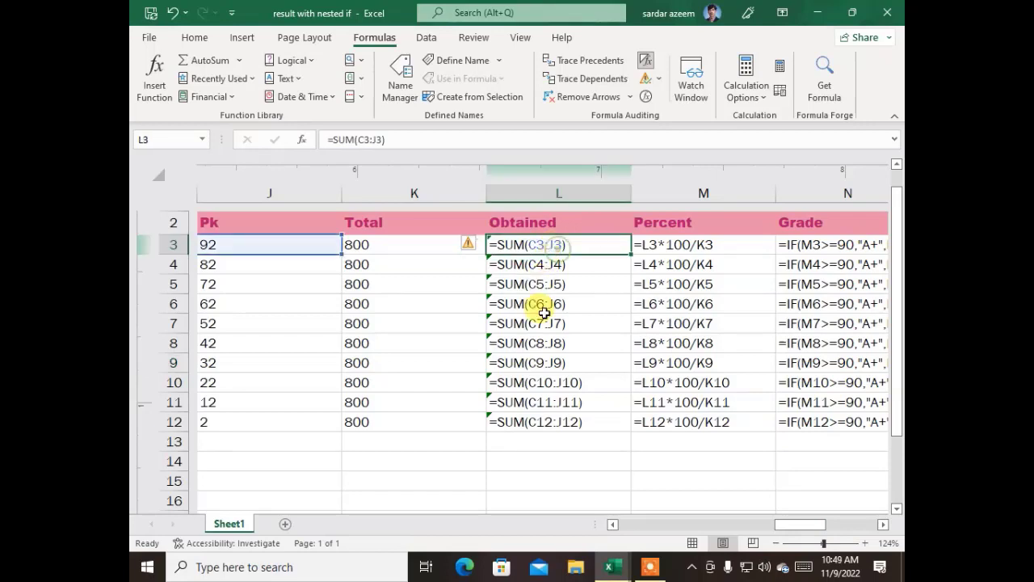
{"action": "left_click", "coordinate": [685, 244]}
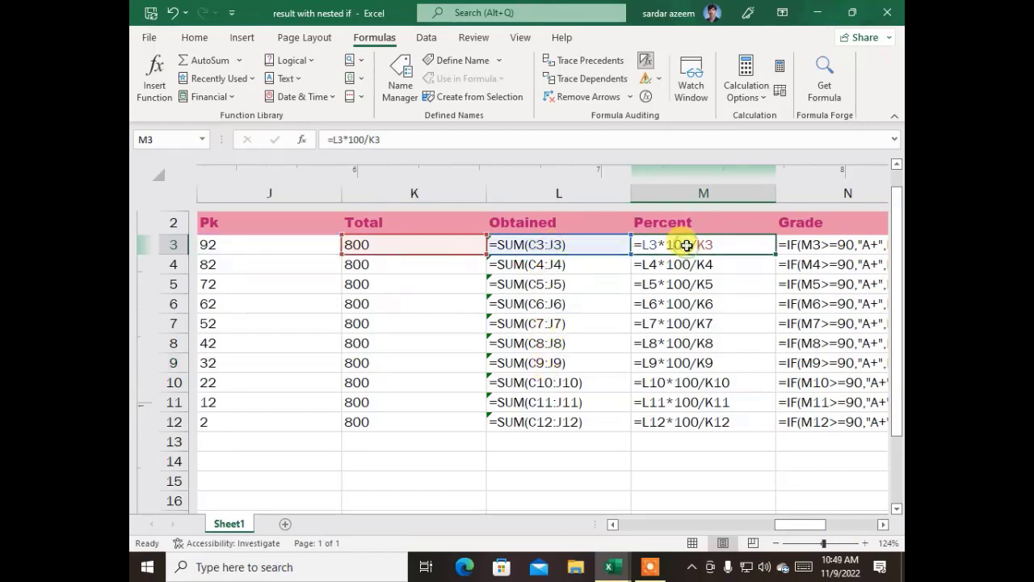
- Run error checking on the sheet and ignore every flagged error in the Obtained formulas in L3:L12
{"action": "left_click", "coordinate": [646, 87]}
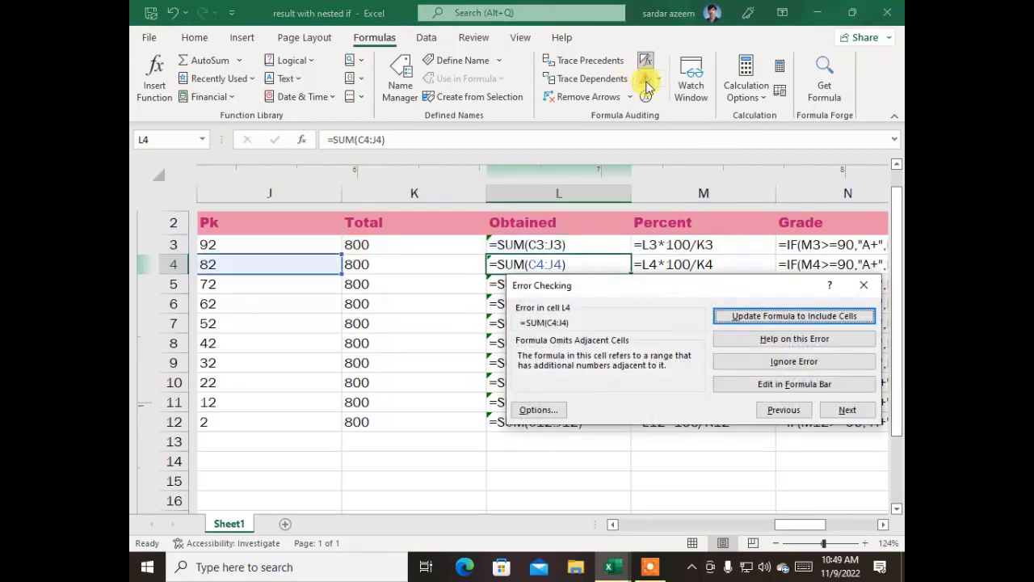
{"action": "left_click", "coordinate": [732, 364]}
{"action": "left_click", "coordinate": [733, 384]}
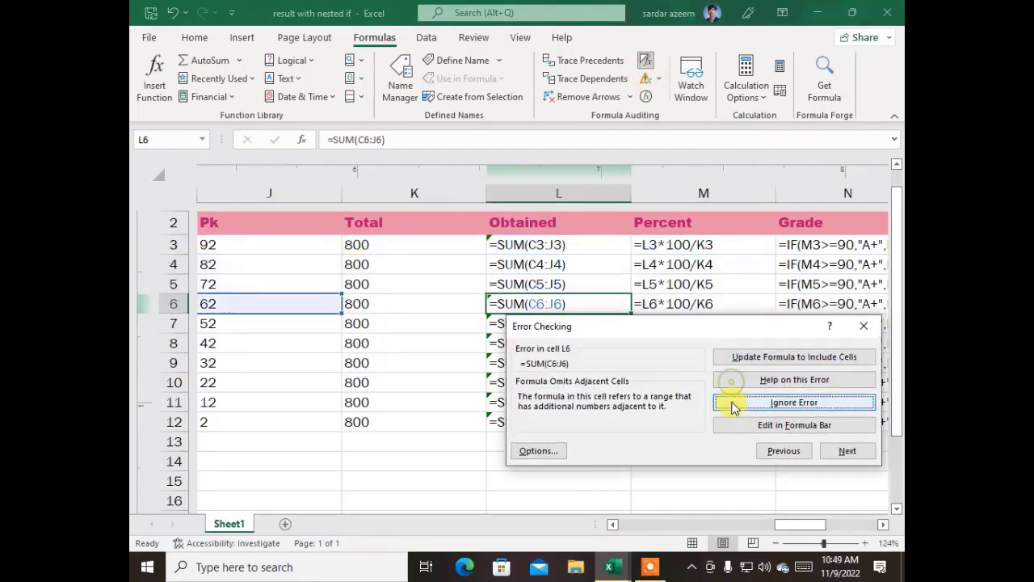
{"action": "left_click", "coordinate": [733, 403]}
{"action": "left_click", "coordinate": [733, 422]}
{"action": "left_click", "coordinate": [733, 443]}
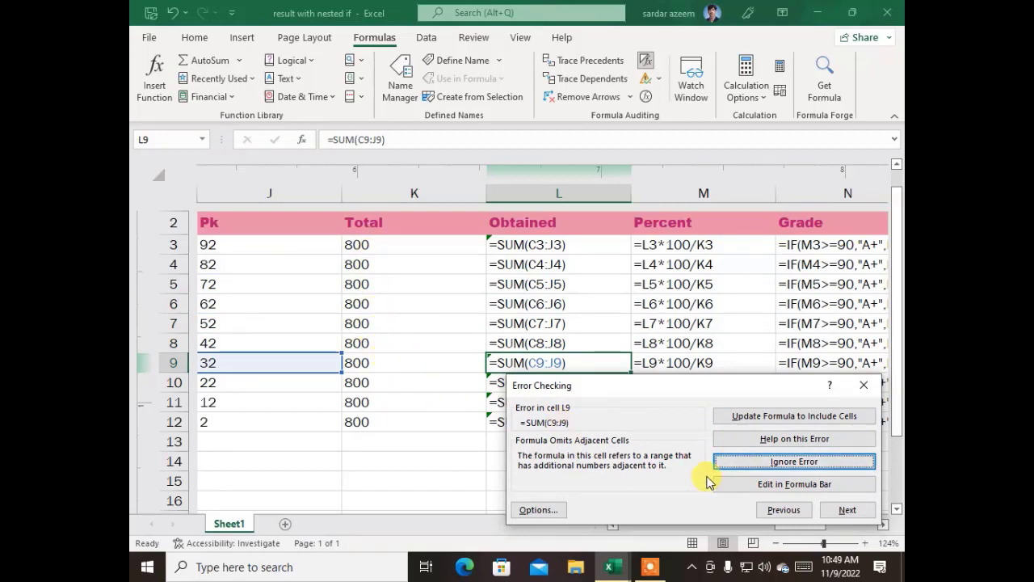
{"action": "left_click", "coordinate": [728, 463]}
{"action": "left_click", "coordinate": [723, 482]}
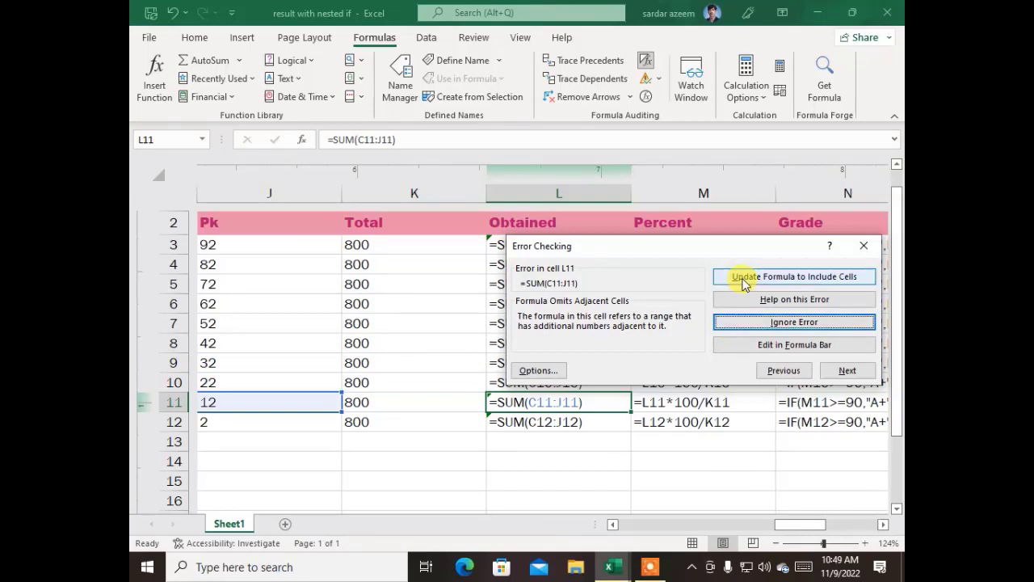
{"action": "left_click", "coordinate": [726, 323]}
{"action": "left_click", "coordinate": [728, 324]}
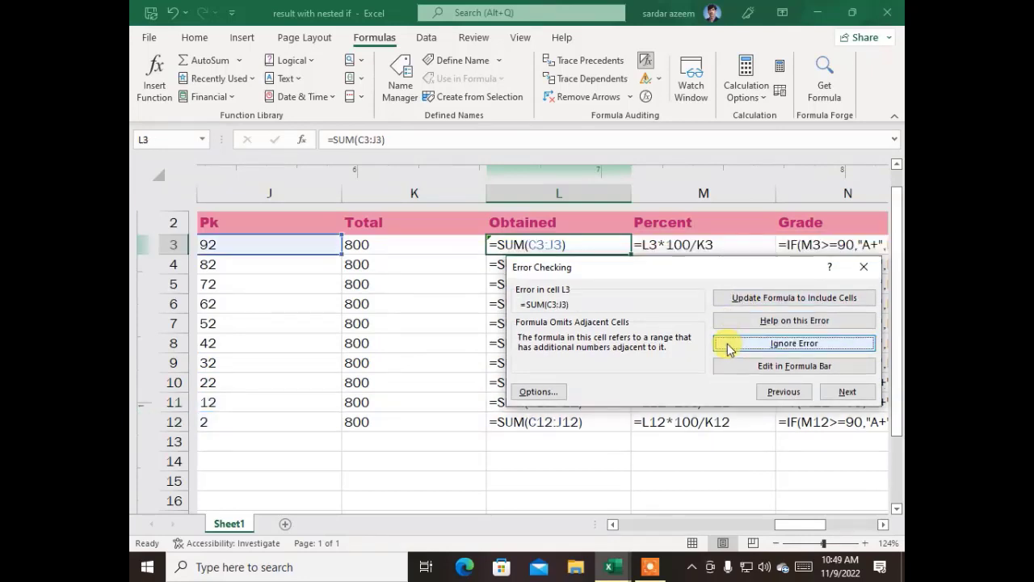
{"action": "left_click", "coordinate": [729, 346]}
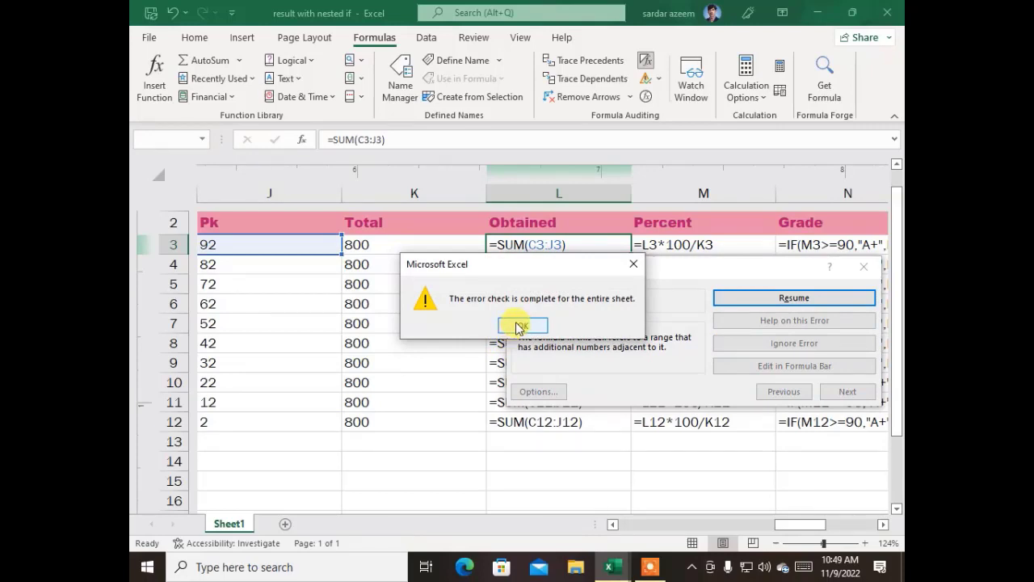
{"action": "left_click", "coordinate": [520, 325]}
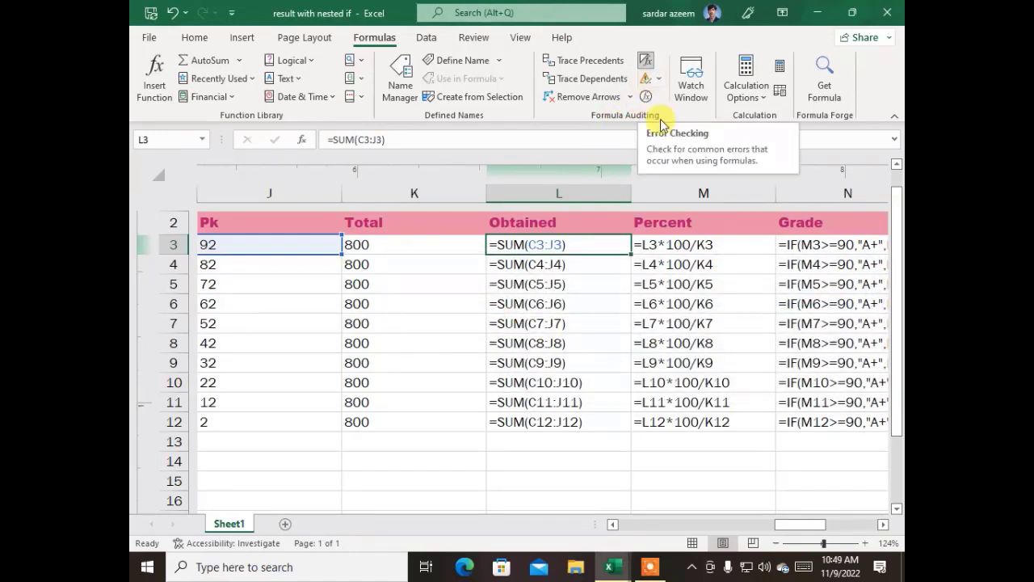
- Evaluate the Obtained formula in cell L6 with Evaluate Formula and close the evaluation
{"action": "left_click", "coordinate": [534, 303]}
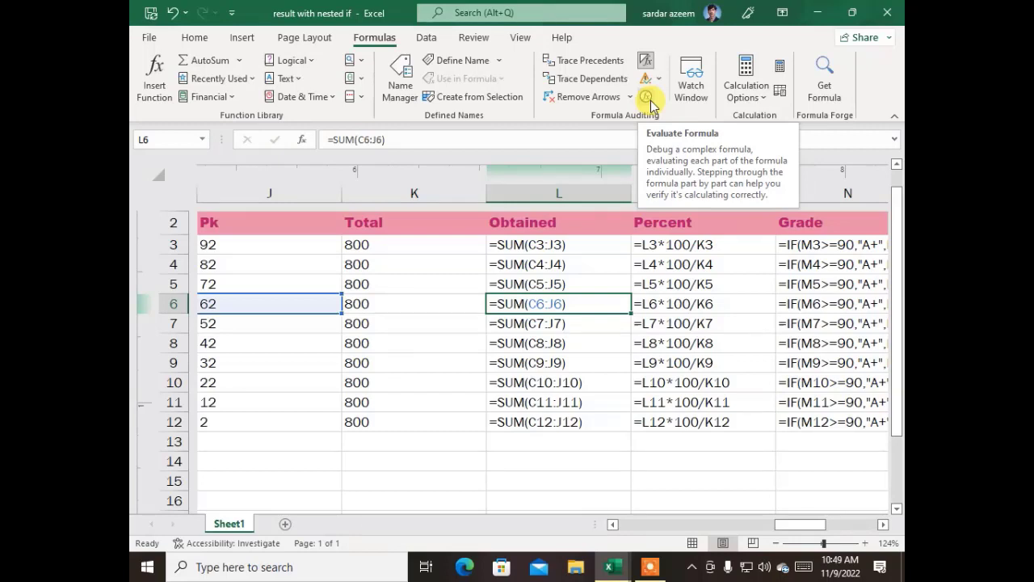
{"action": "left_click", "coordinate": [648, 98]}
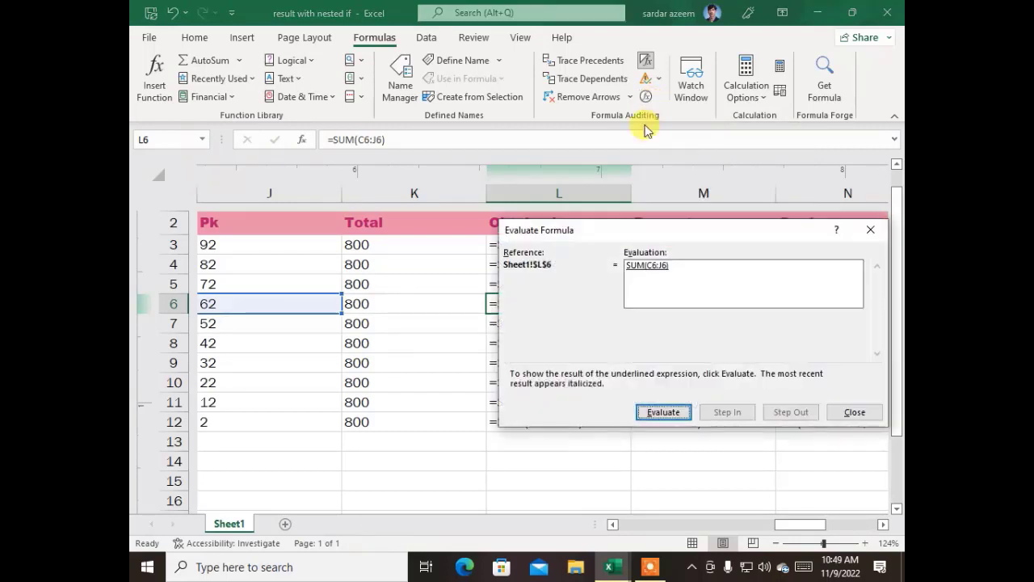
{"action": "left_click", "coordinate": [657, 412]}
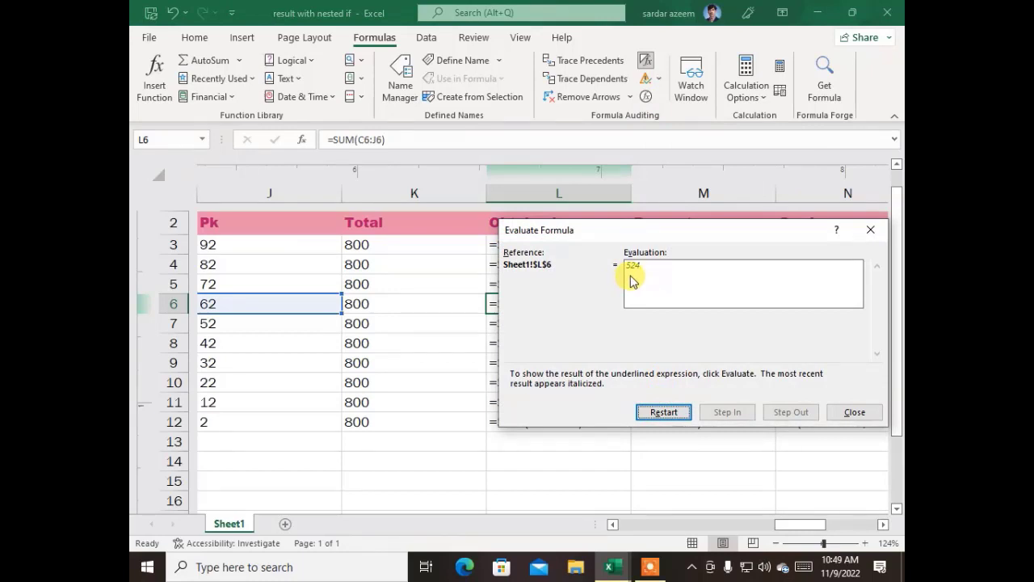
{"action": "left_click", "coordinate": [854, 412]}
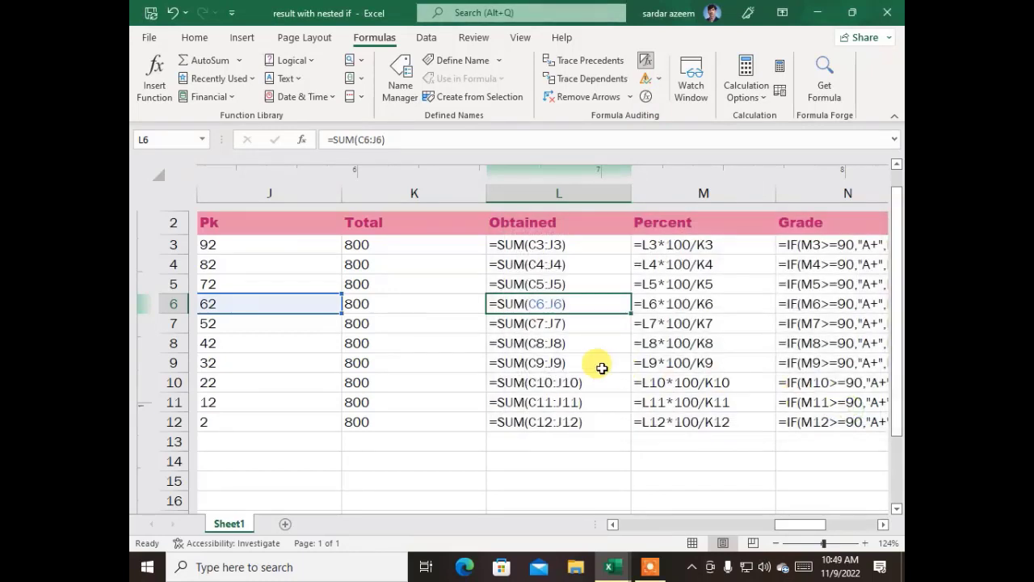
- Select cell L8 in the Obtained column and switch the sheet from showing formulas back to values
{"action": "left_click", "coordinate": [594, 363]}
{"action": "left_click", "coordinate": [597, 262]}
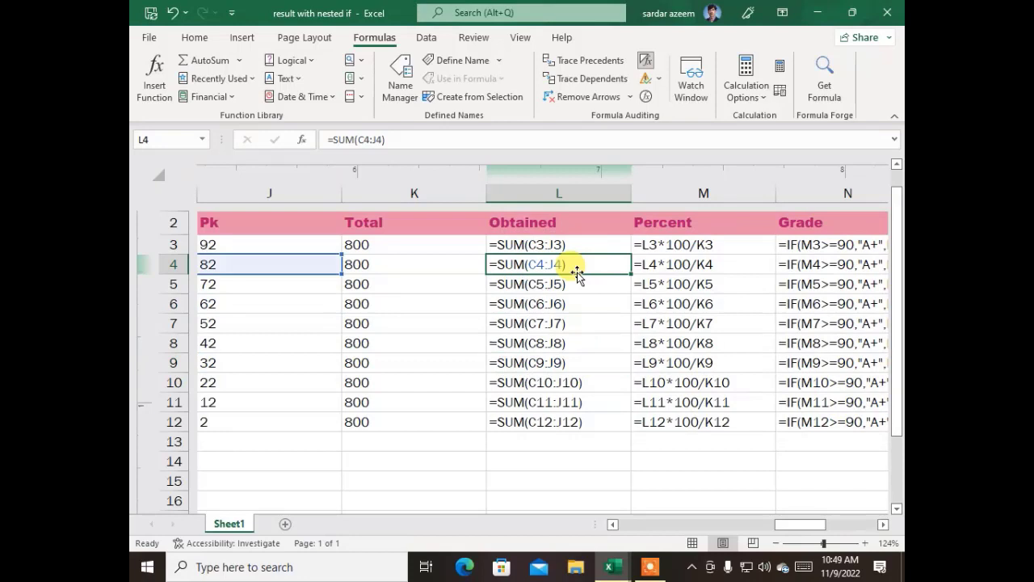
{"action": "left_click", "coordinate": [521, 343]}
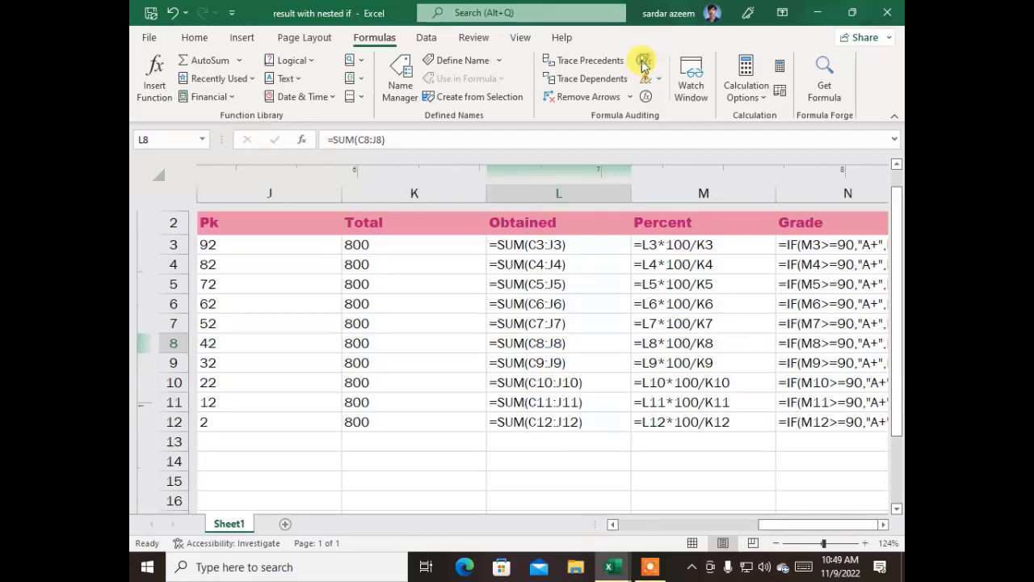
{"action": "left_click", "coordinate": [651, 55]}
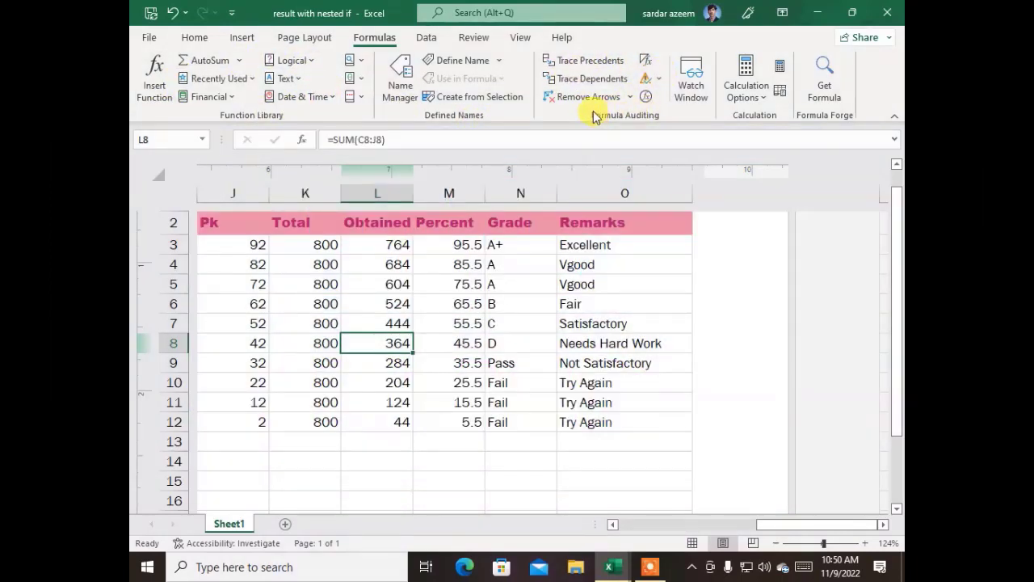
{"action": "left_click", "coordinate": [650, 566]}
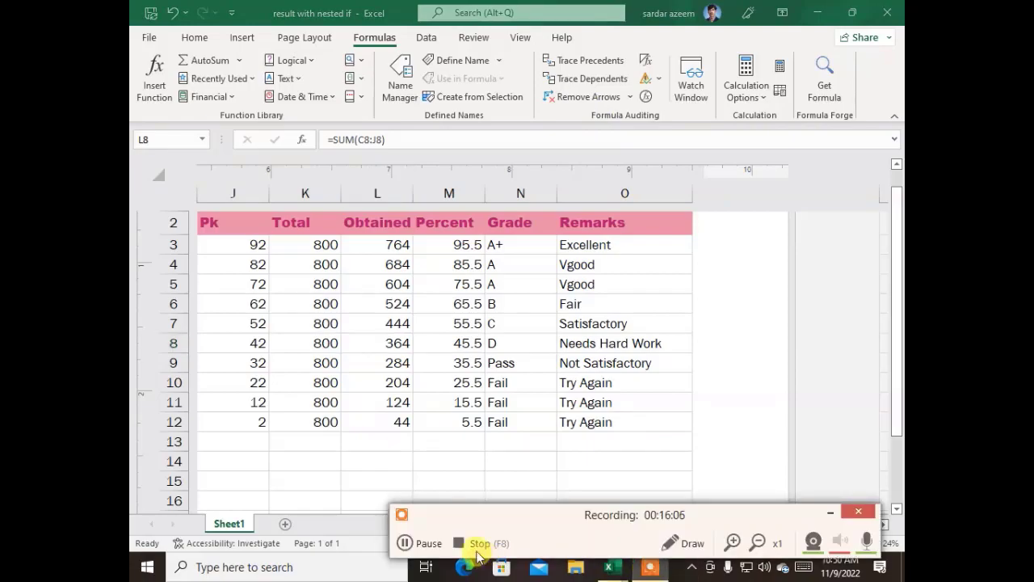